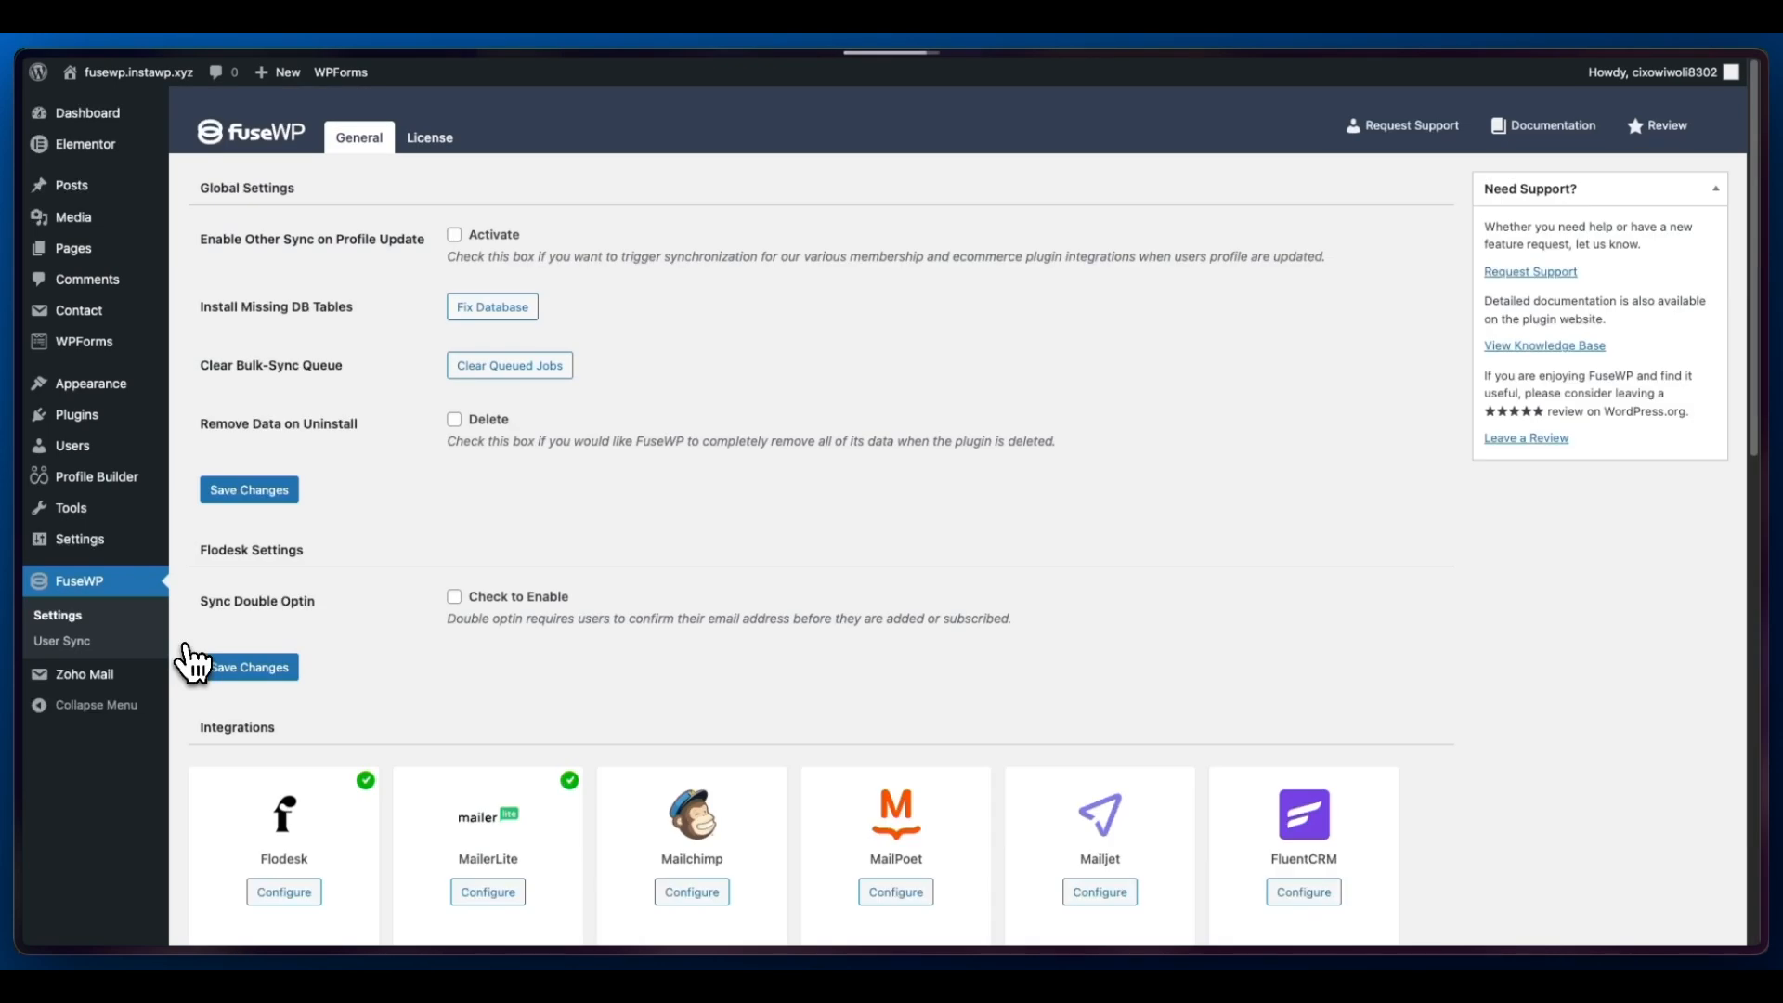
- Connect FuseWP to Mailchimp and authorize its account access, declining to save the login password in the browser
scroll(780, 630, "down", 3)
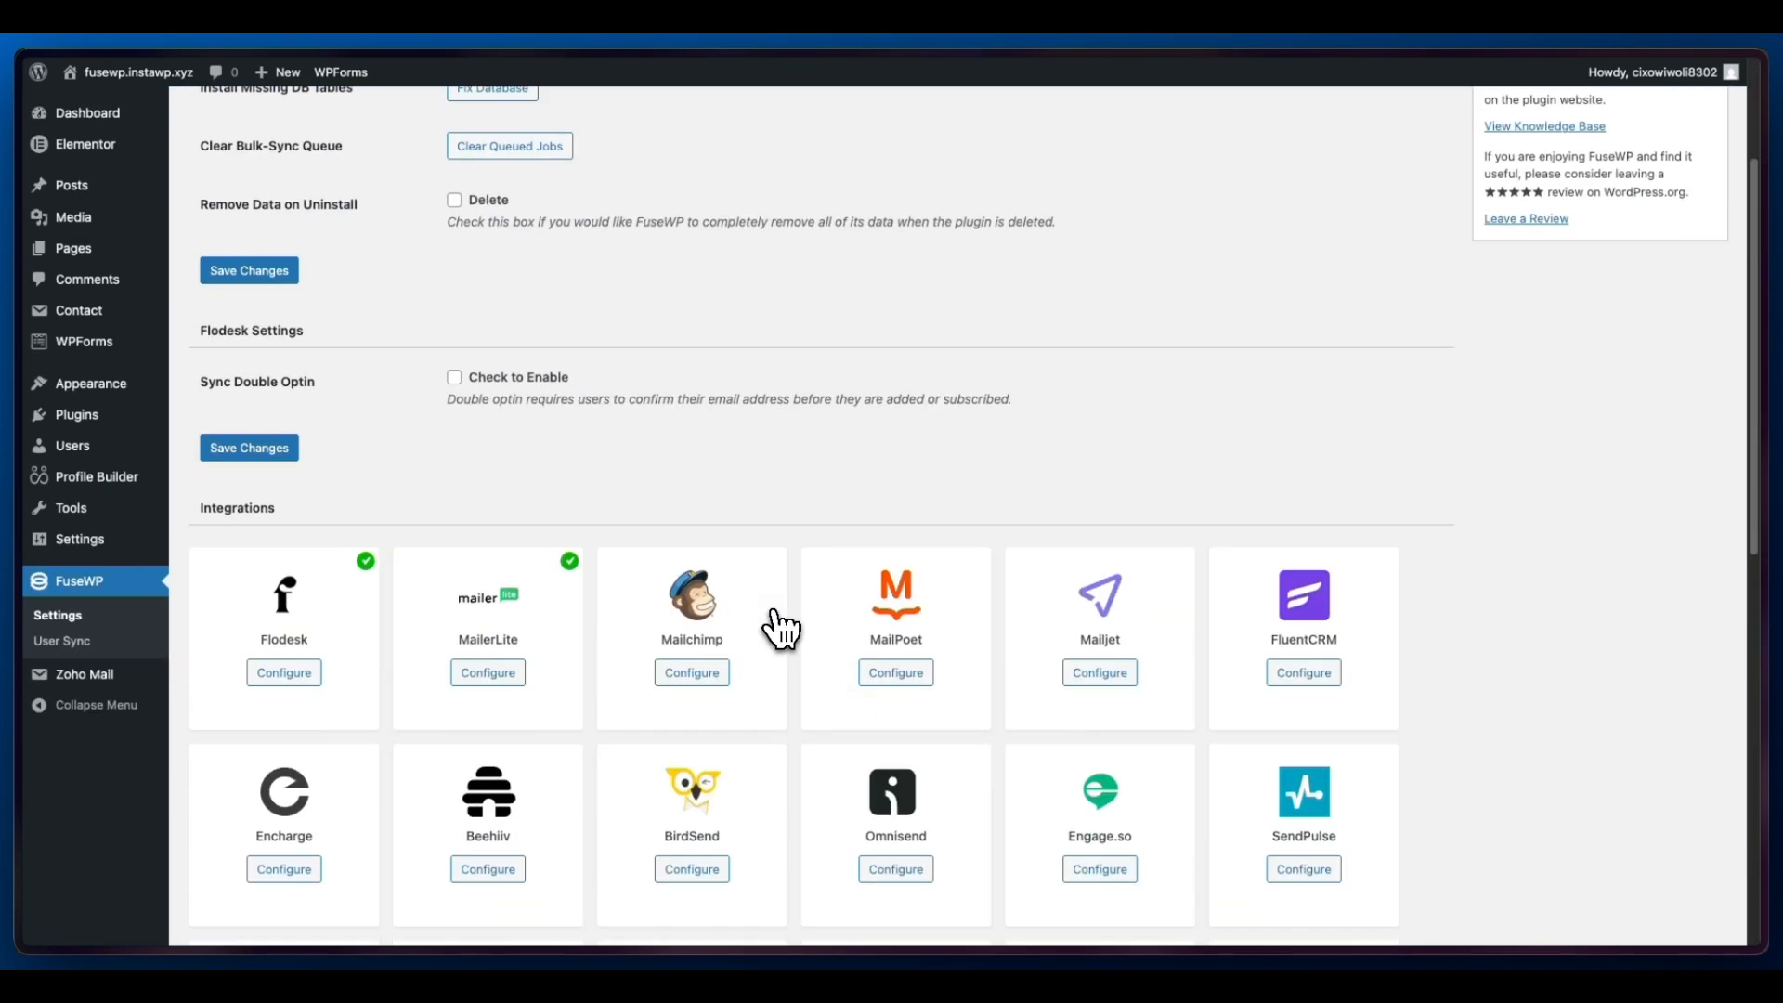
left_click(701, 678)
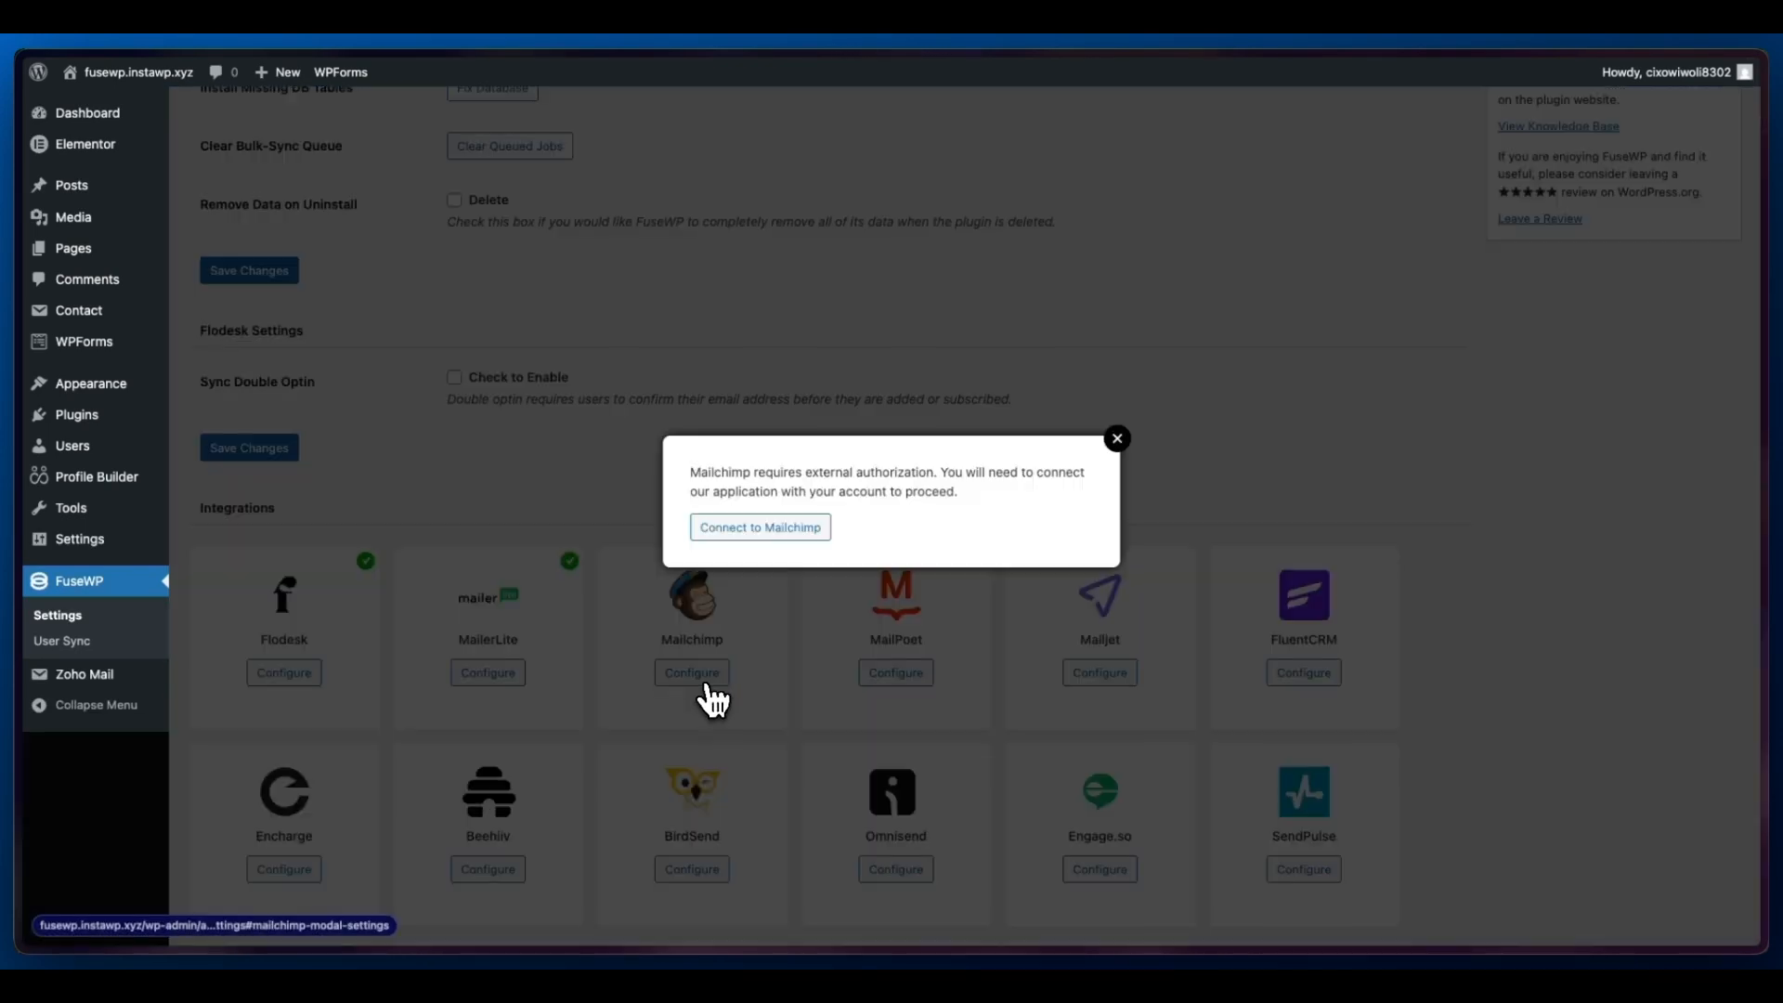
left_click(788, 537)
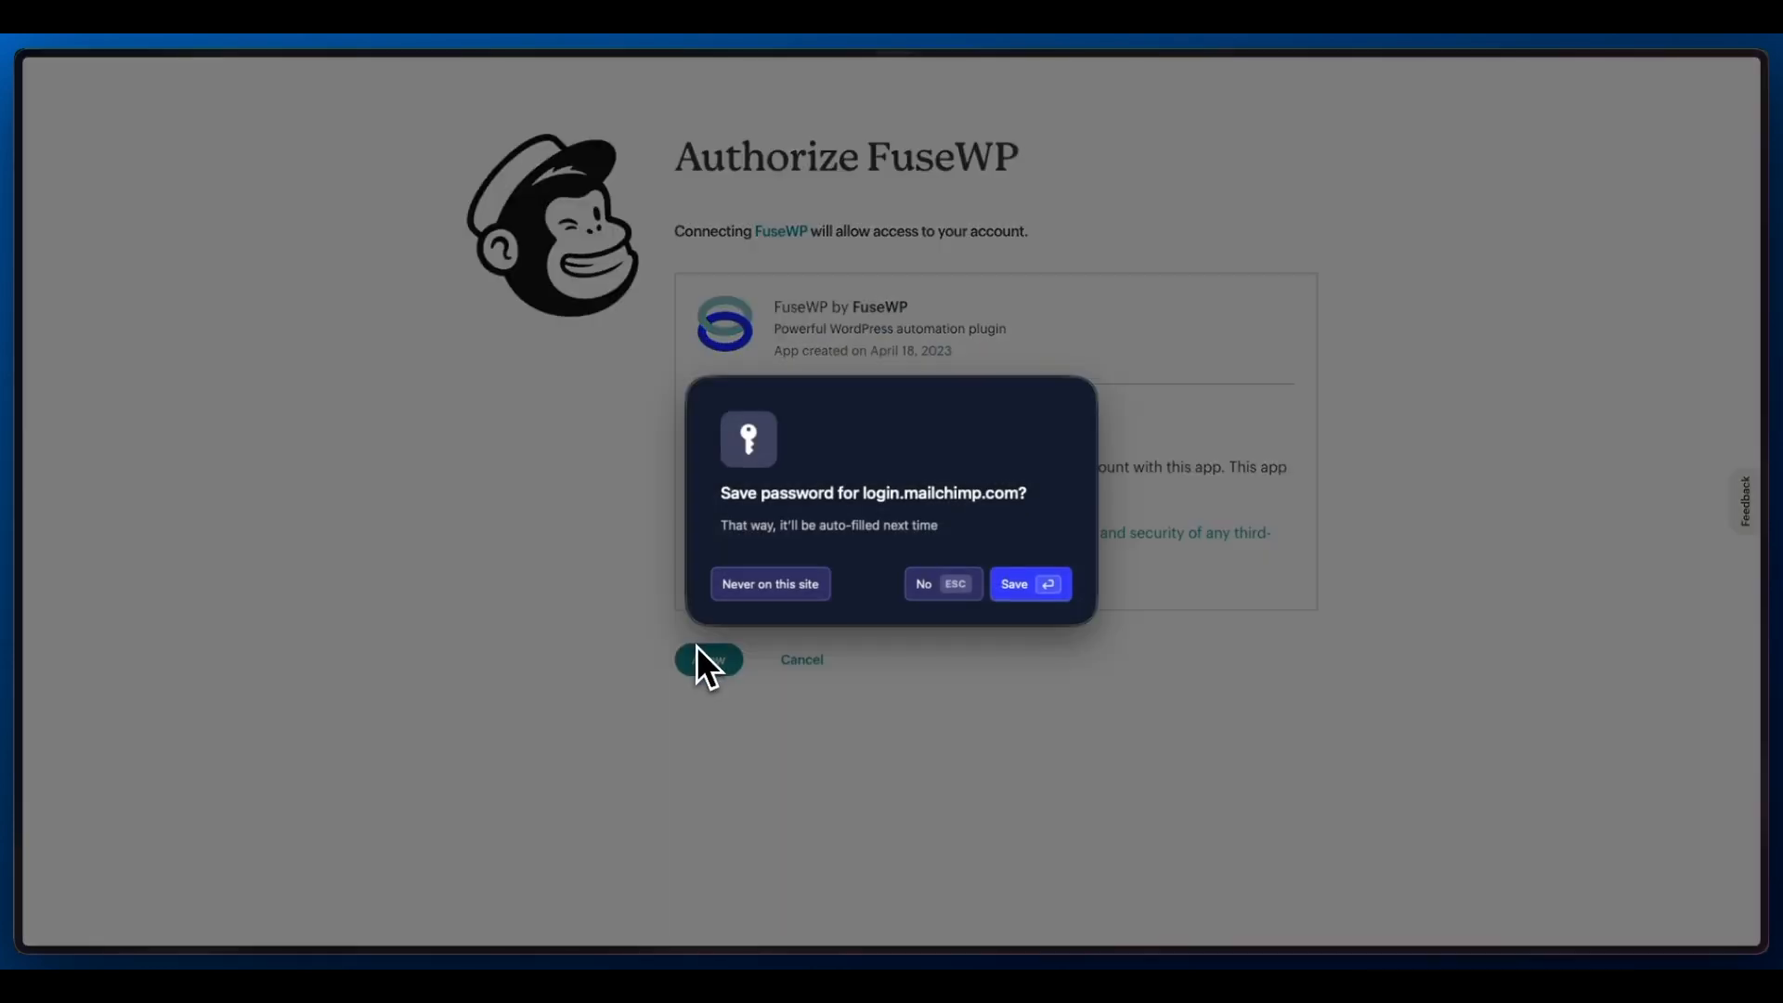
left_click(934, 596)
left_click(729, 657)
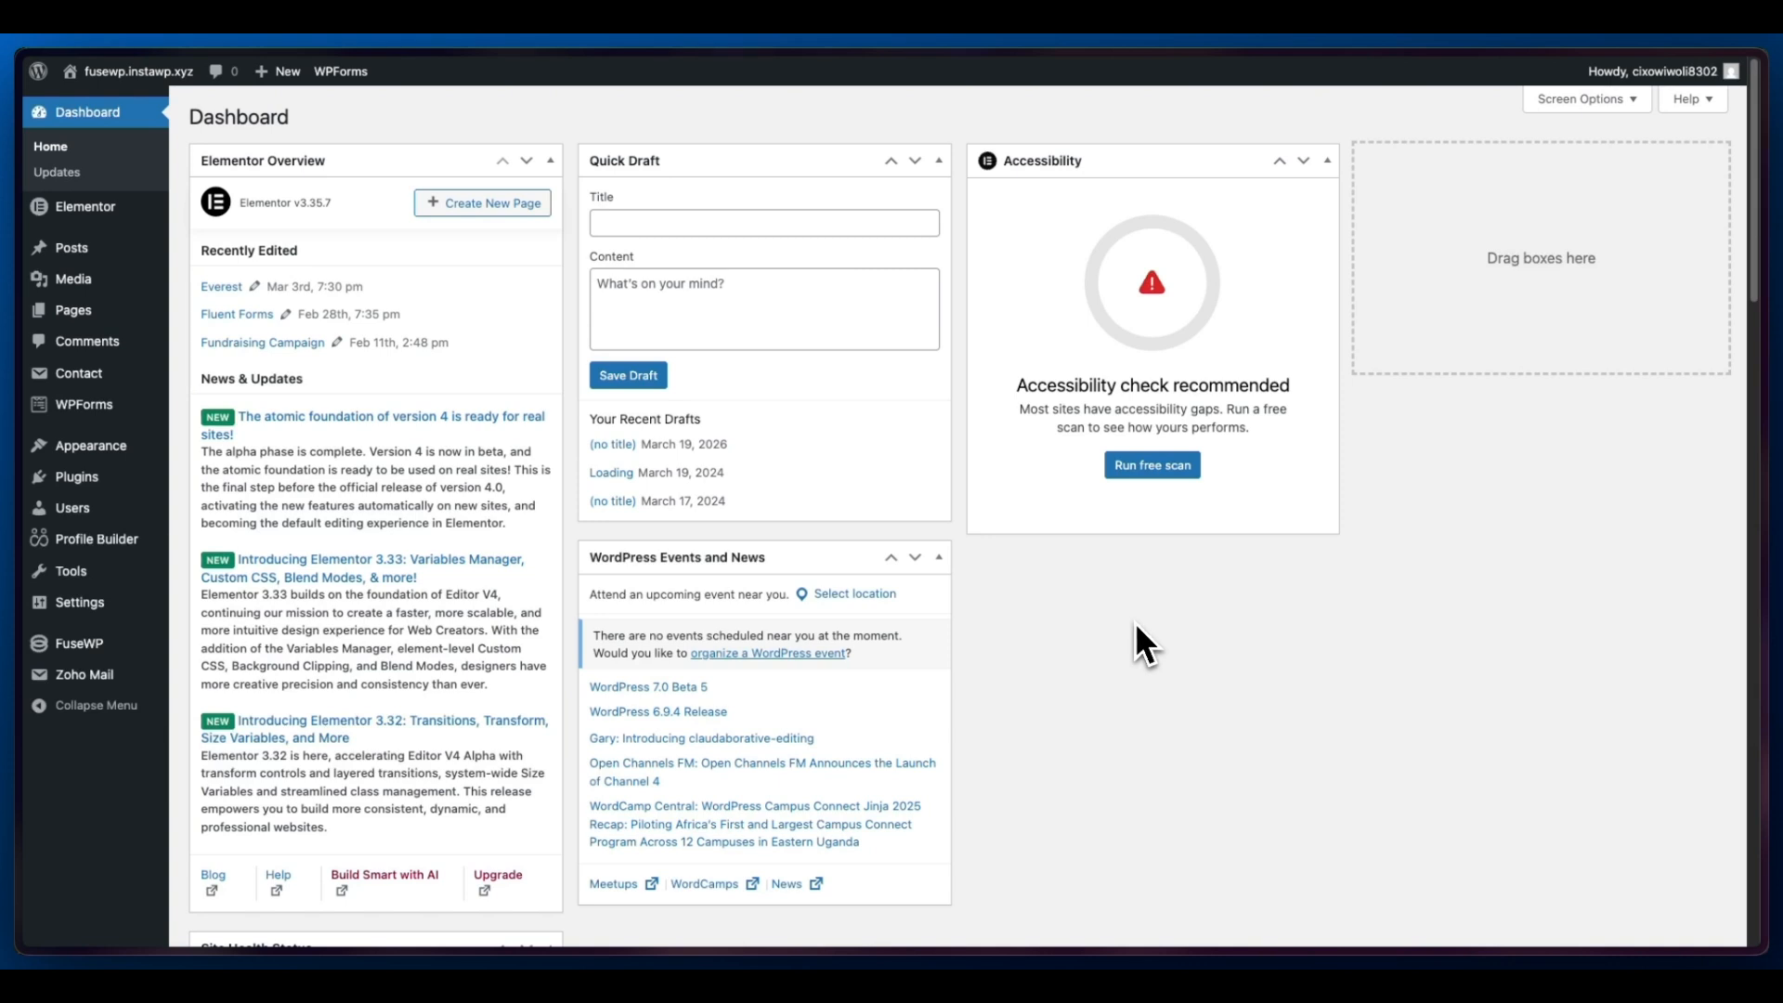
- Create a new FuseWP user sync rule with User Roles as its source
mouse_move(82, 646)
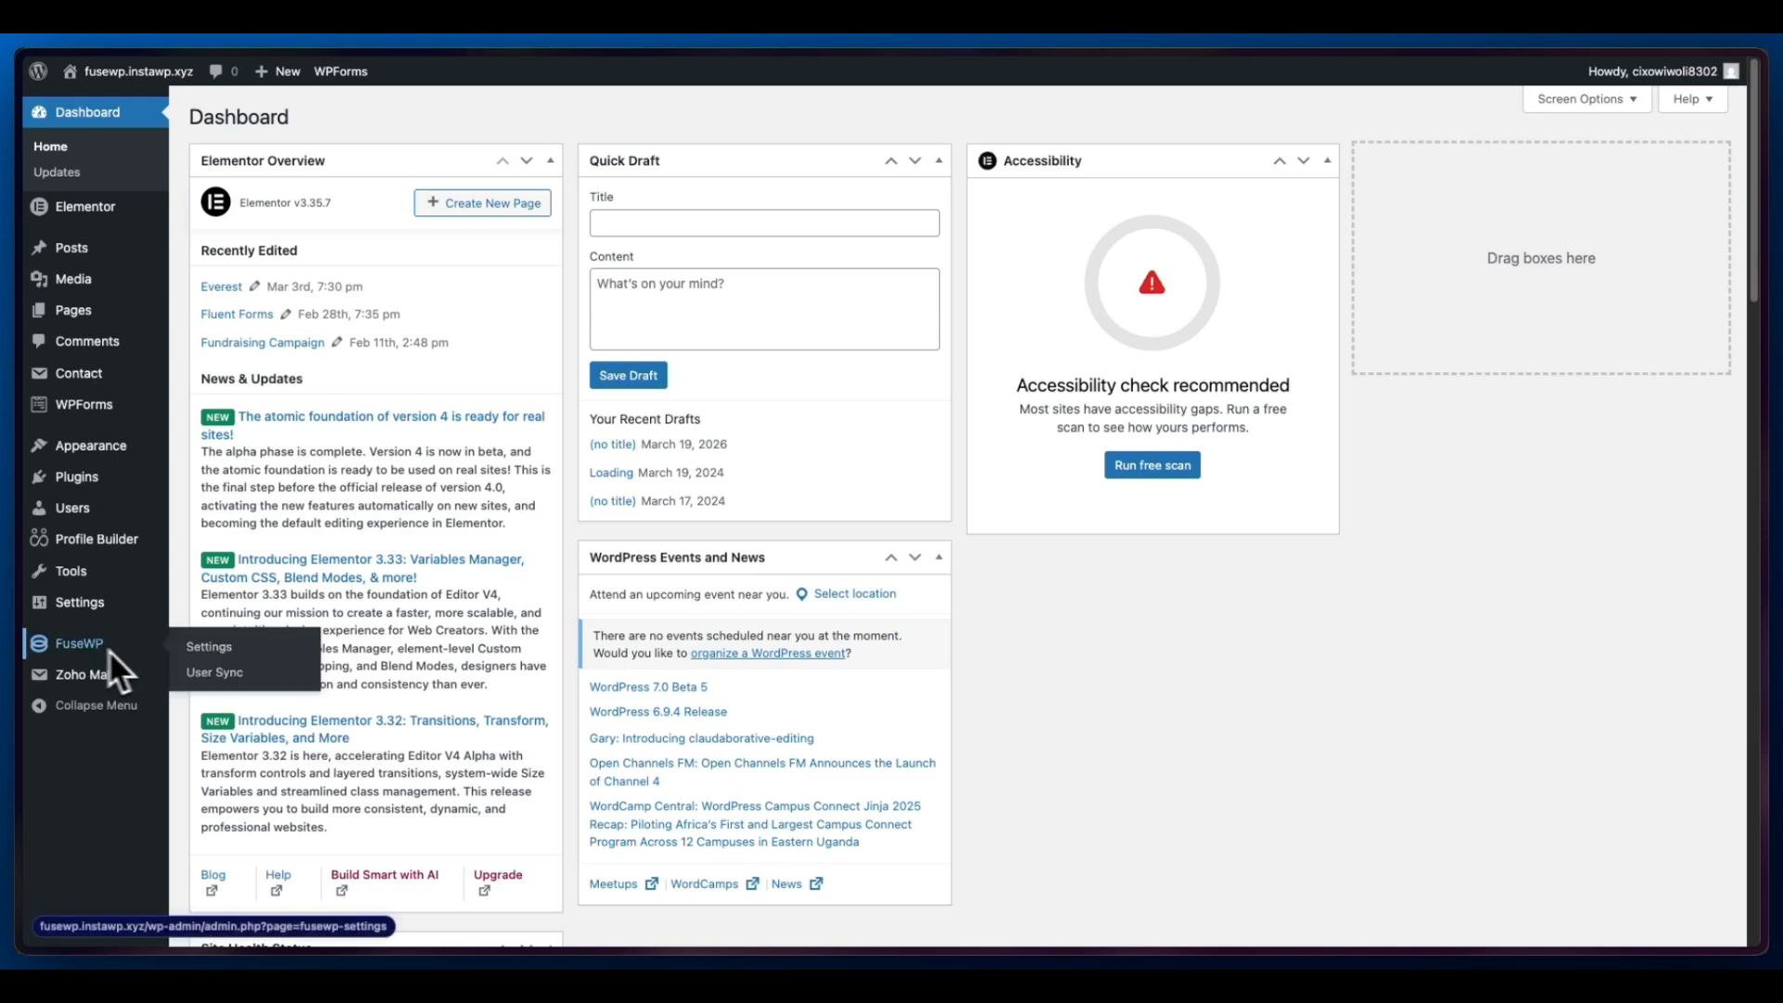
left_click(213, 672)
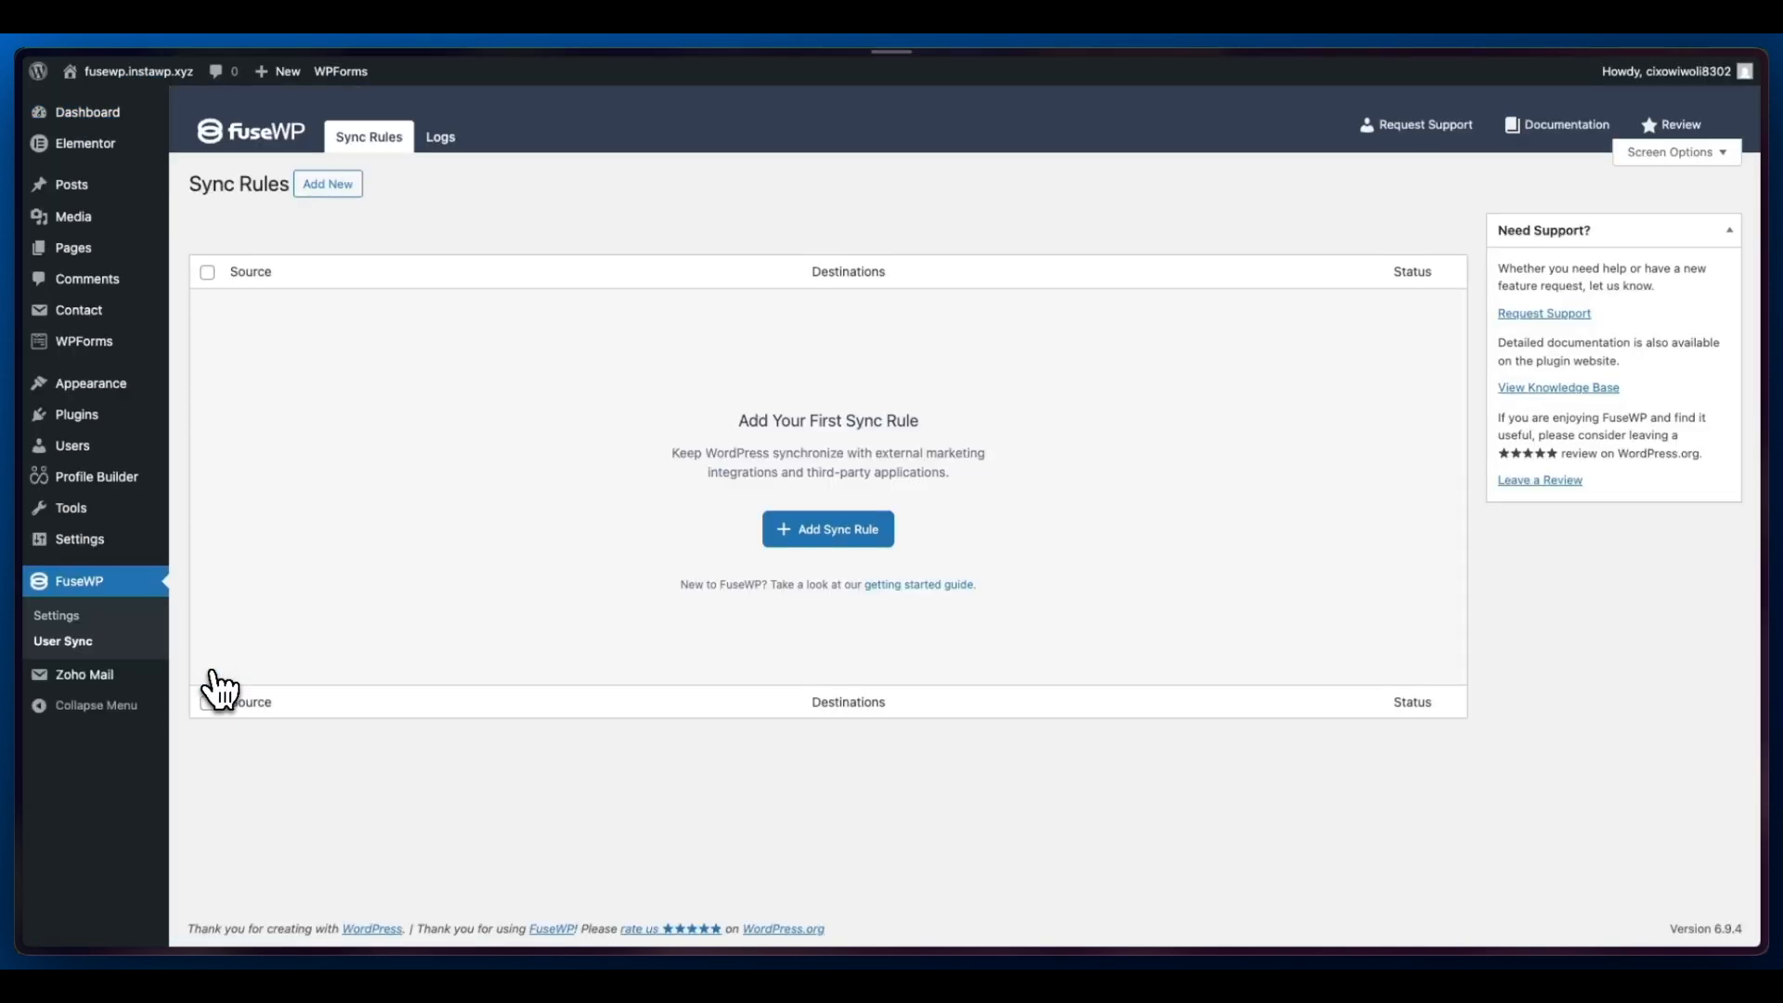
left_click(831, 535)
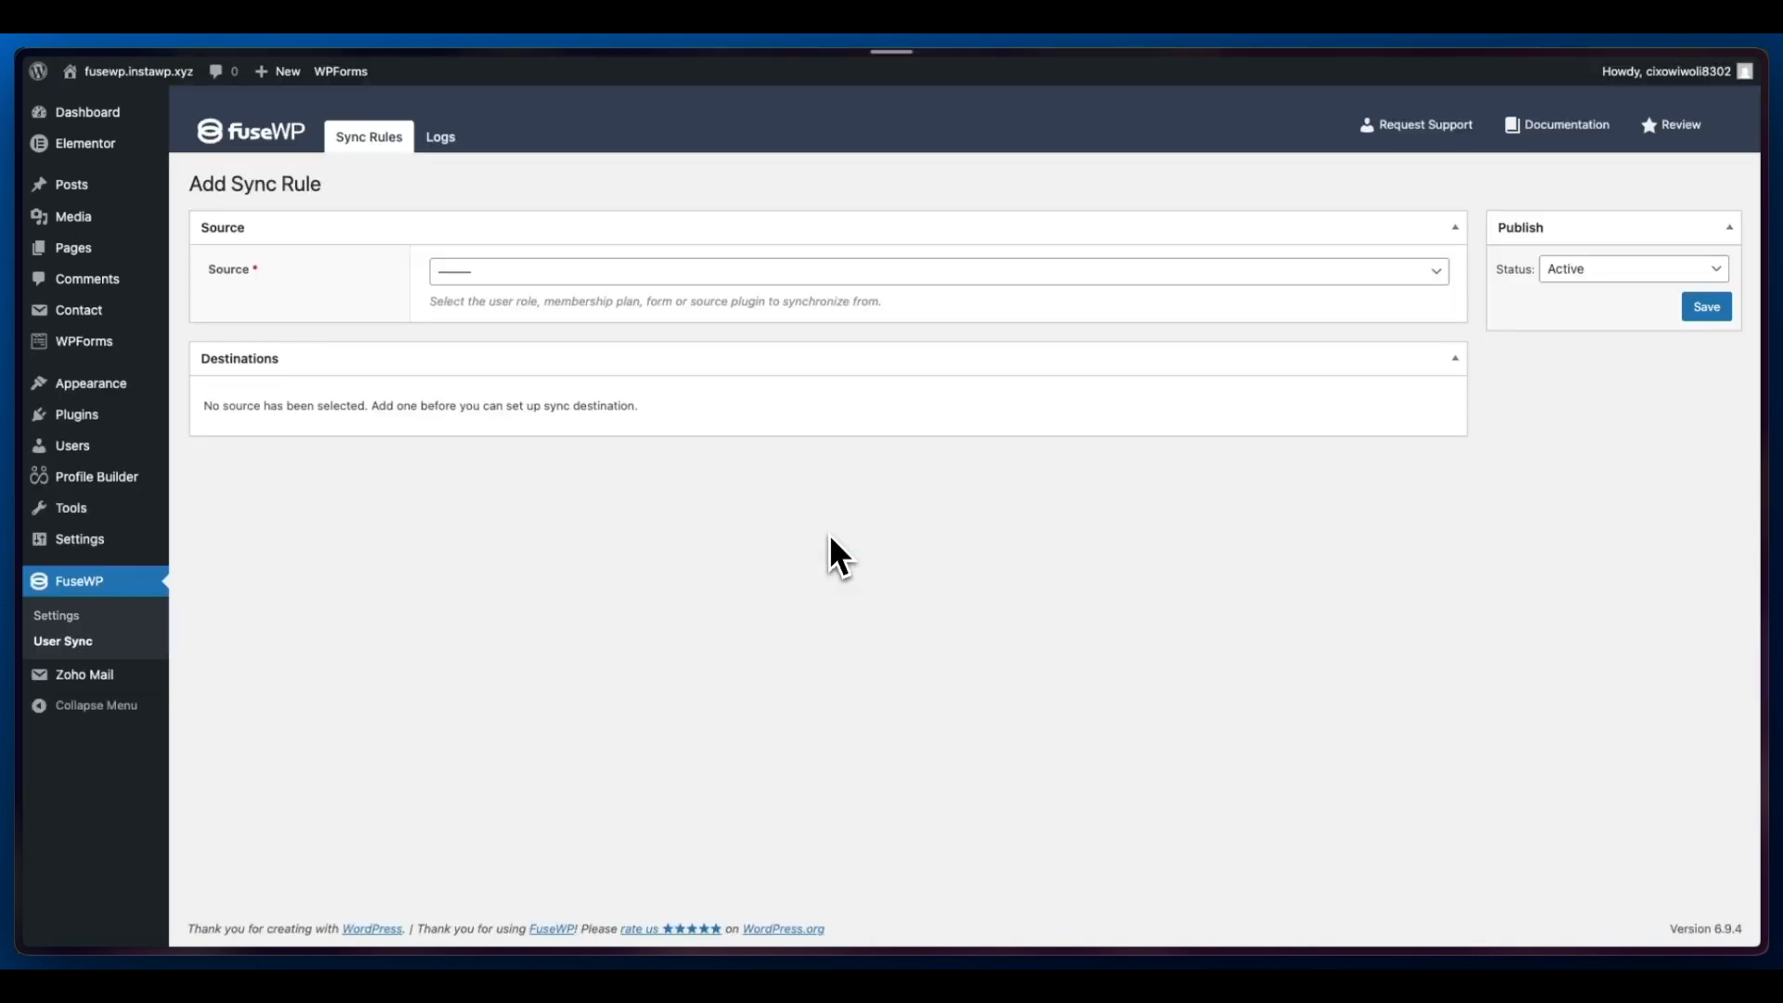
left_click(671, 273)
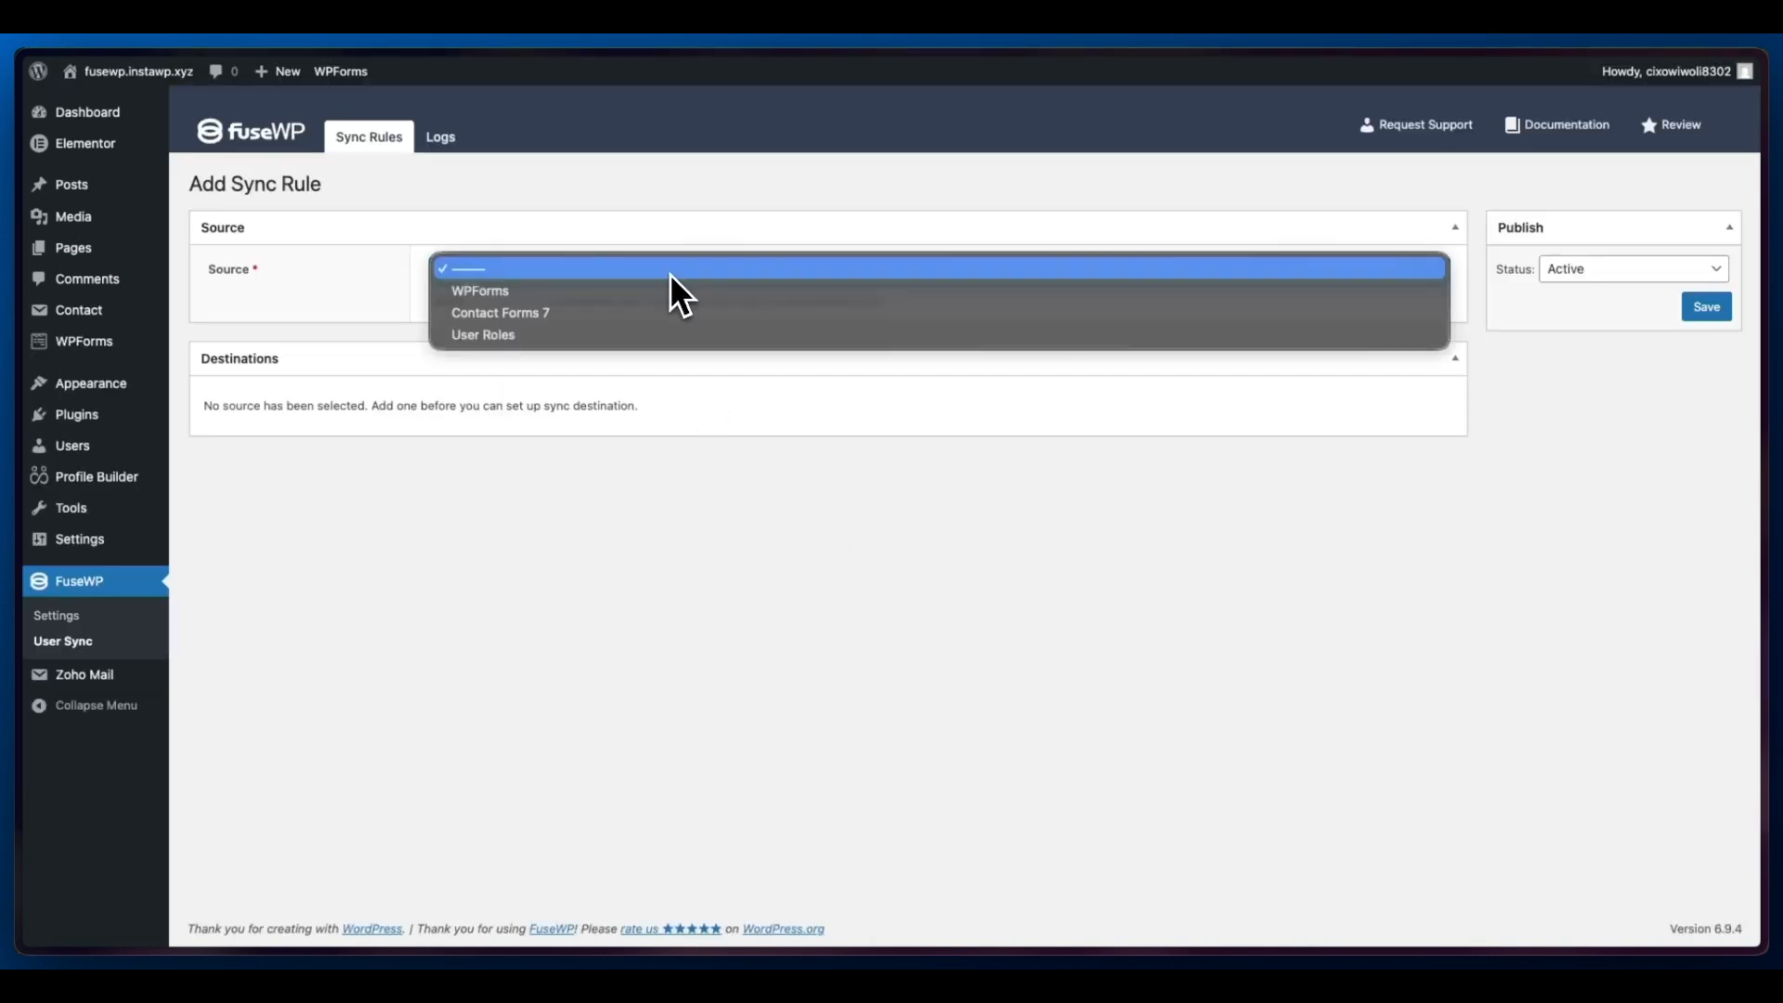
left_click(594, 342)
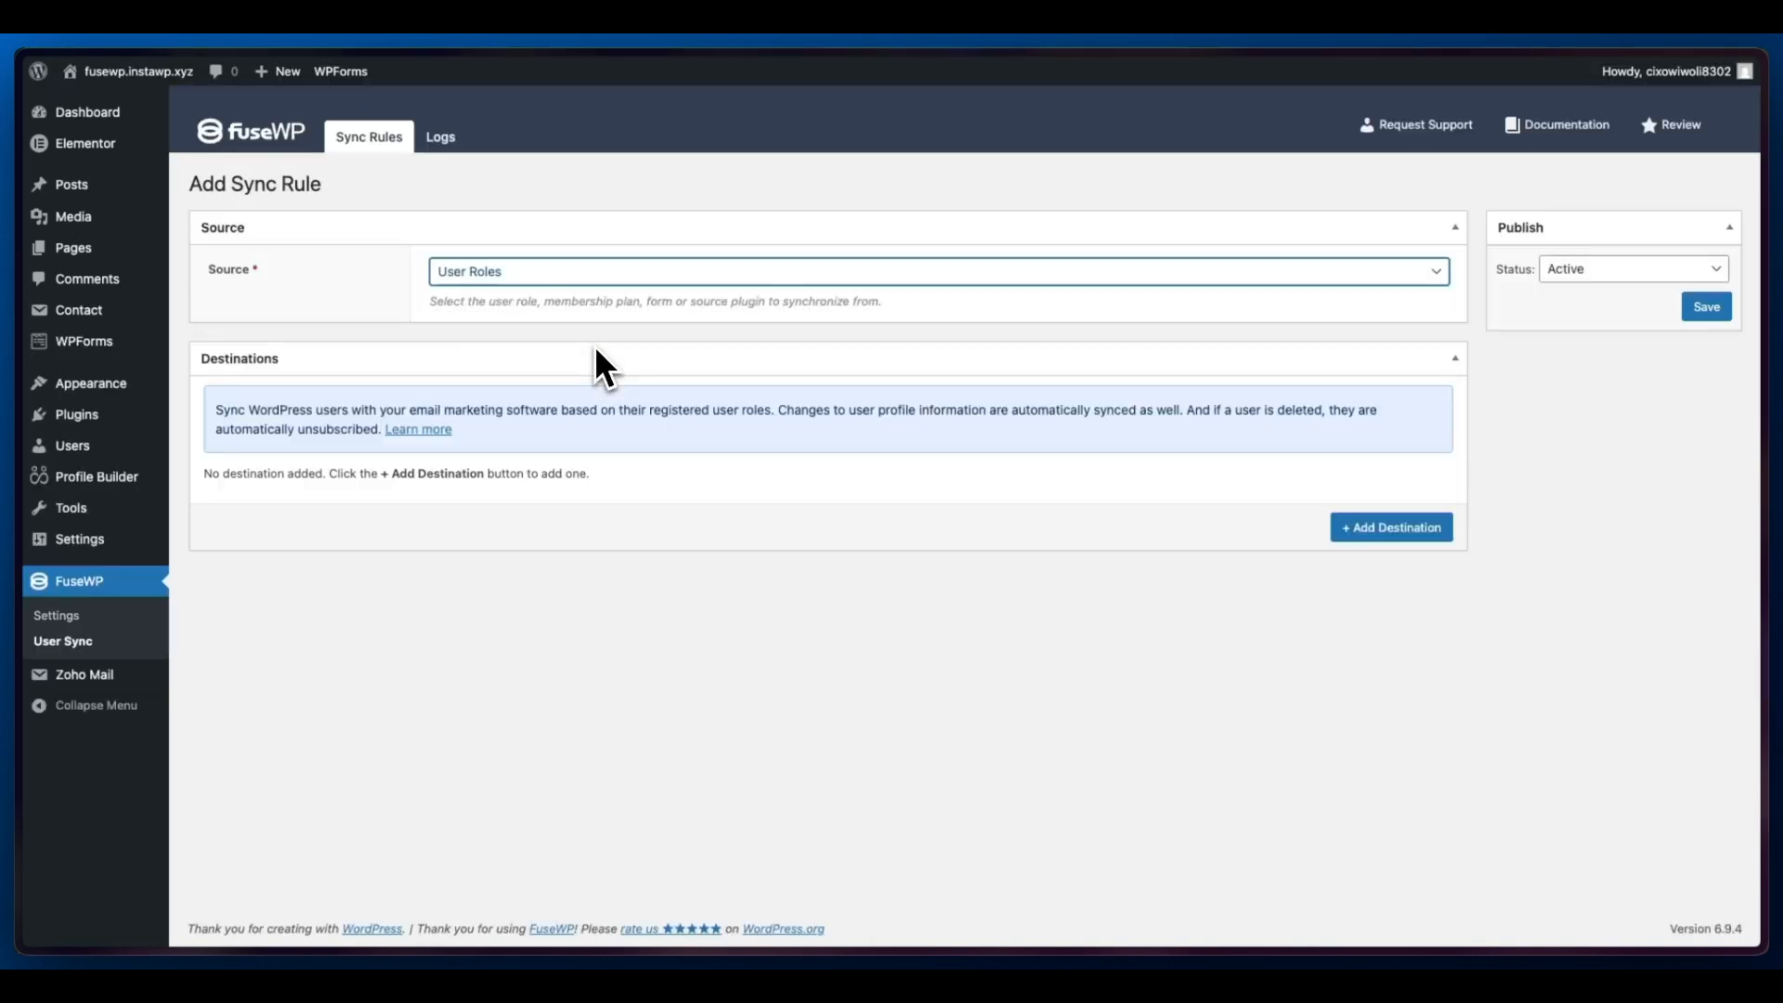
- Add a sync destination for the Subscriber user role that uses the Mailchimp integration
left_click(1346, 530)
left_click(1250, 534)
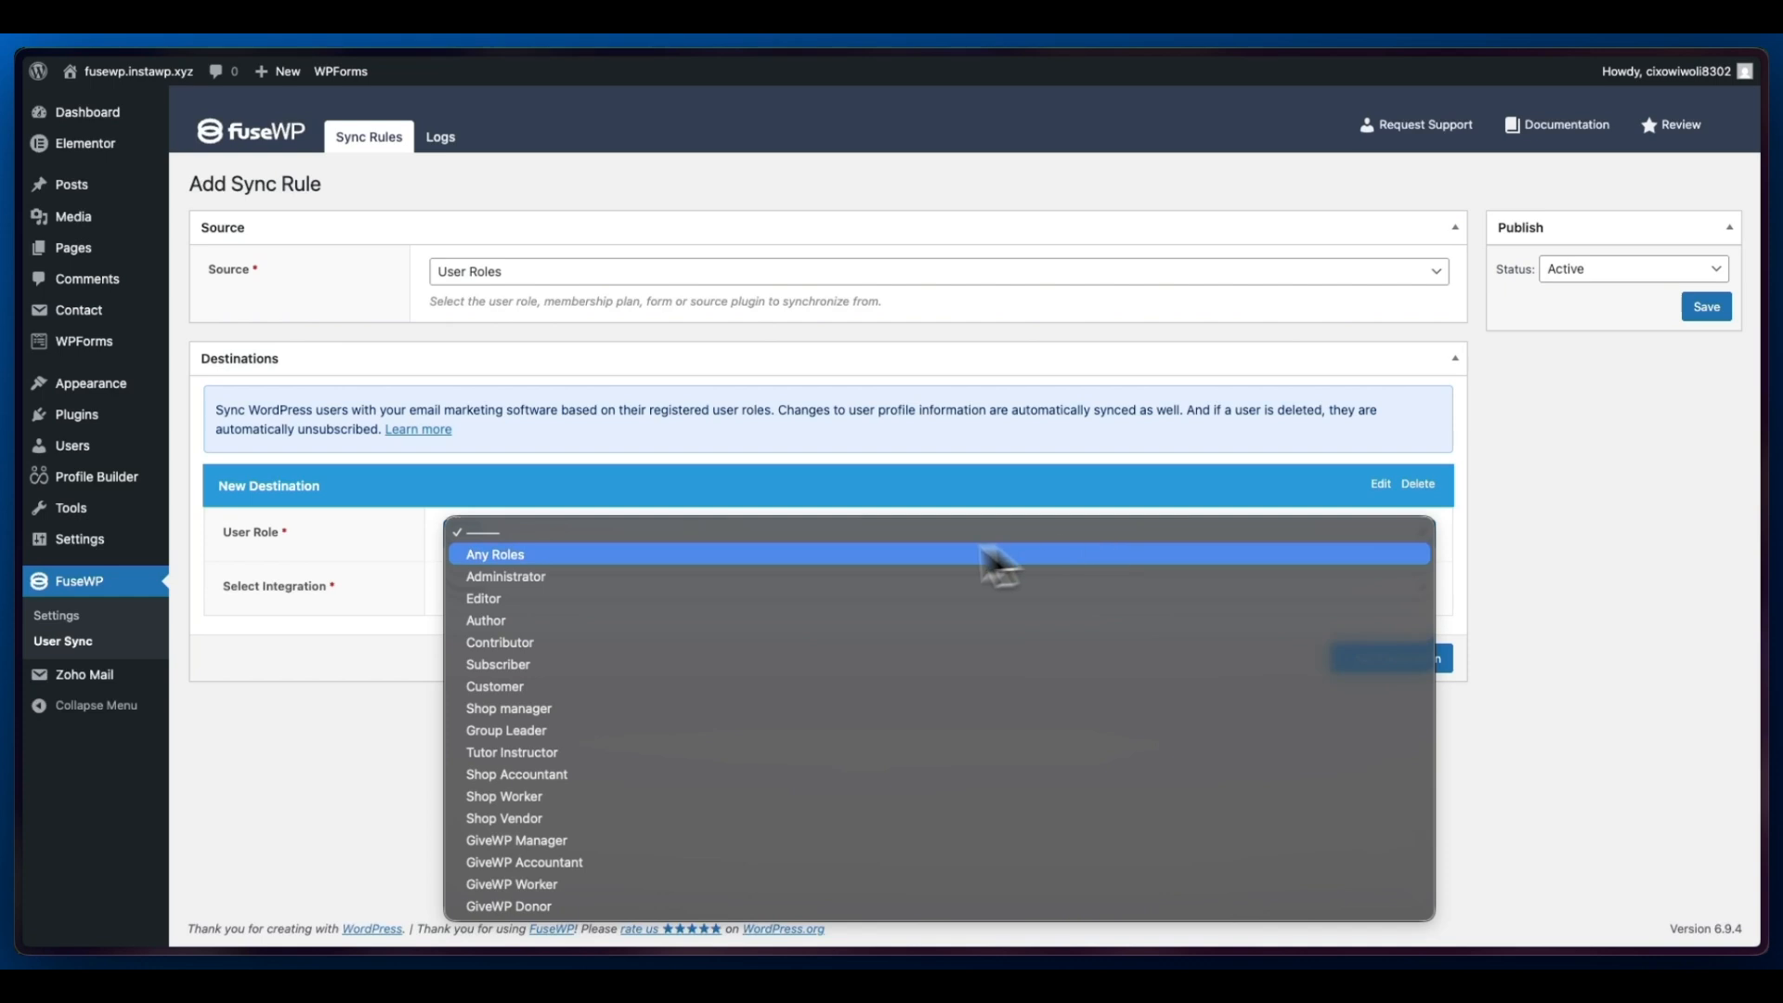
left_click(482, 665)
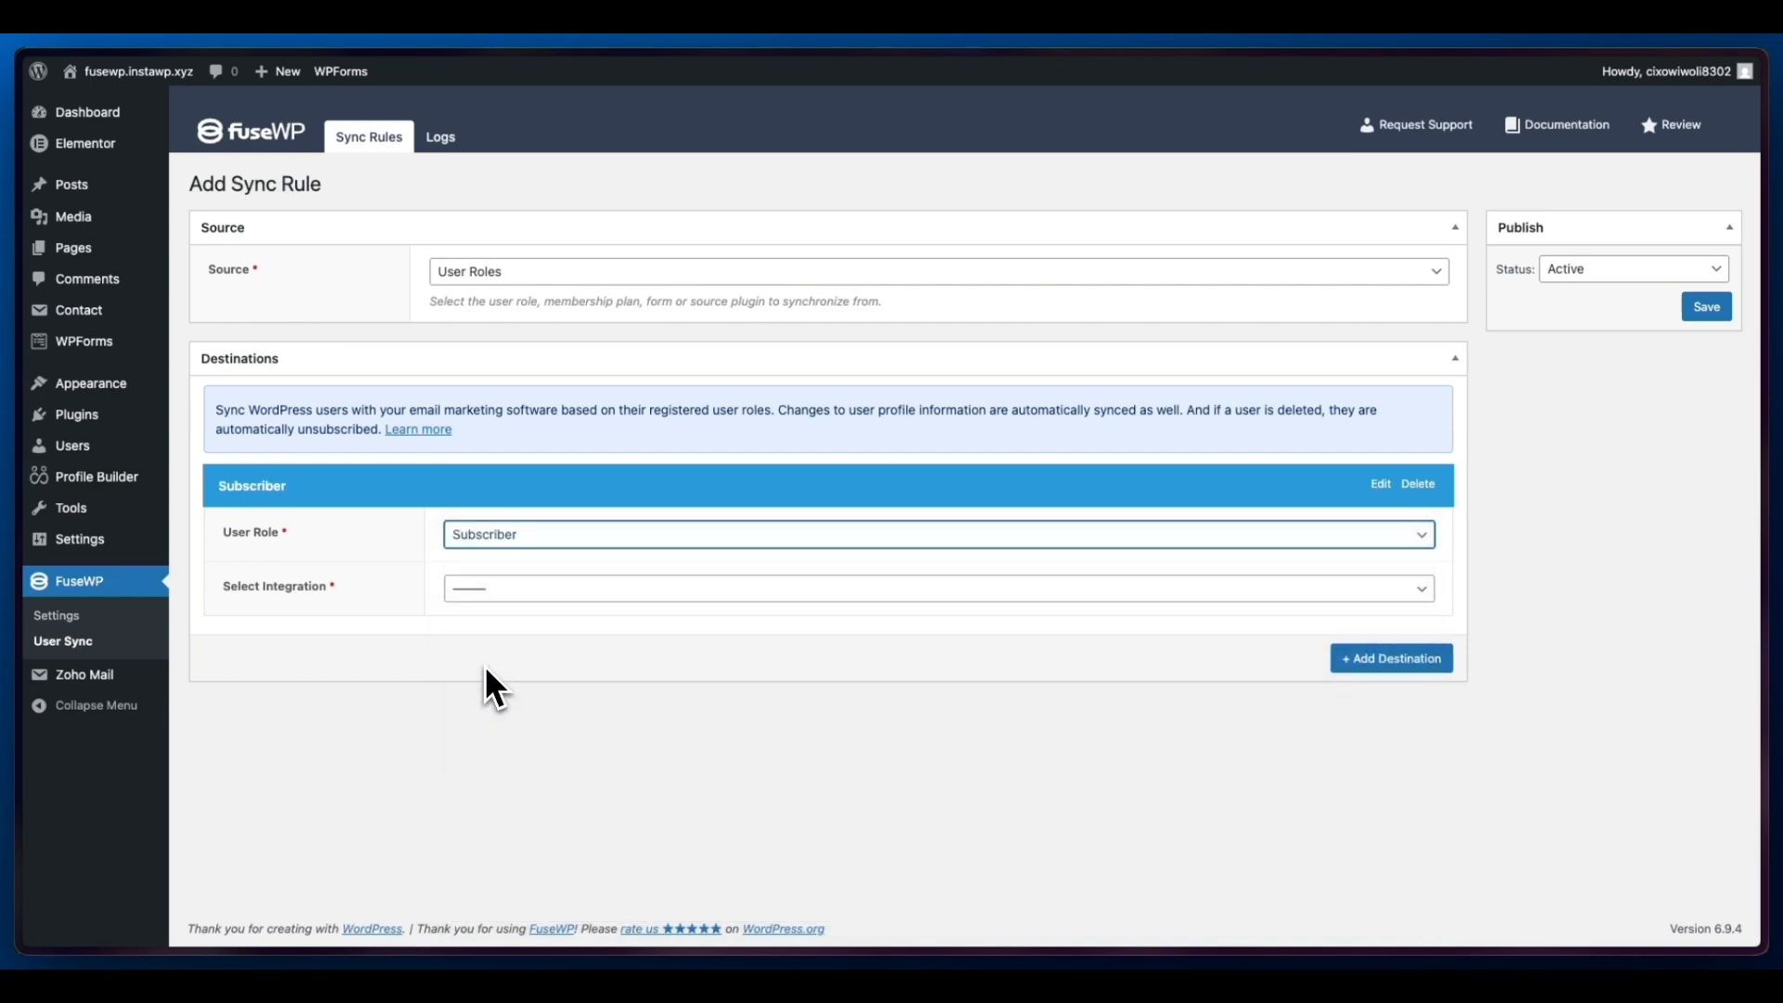
left_click(517, 590)
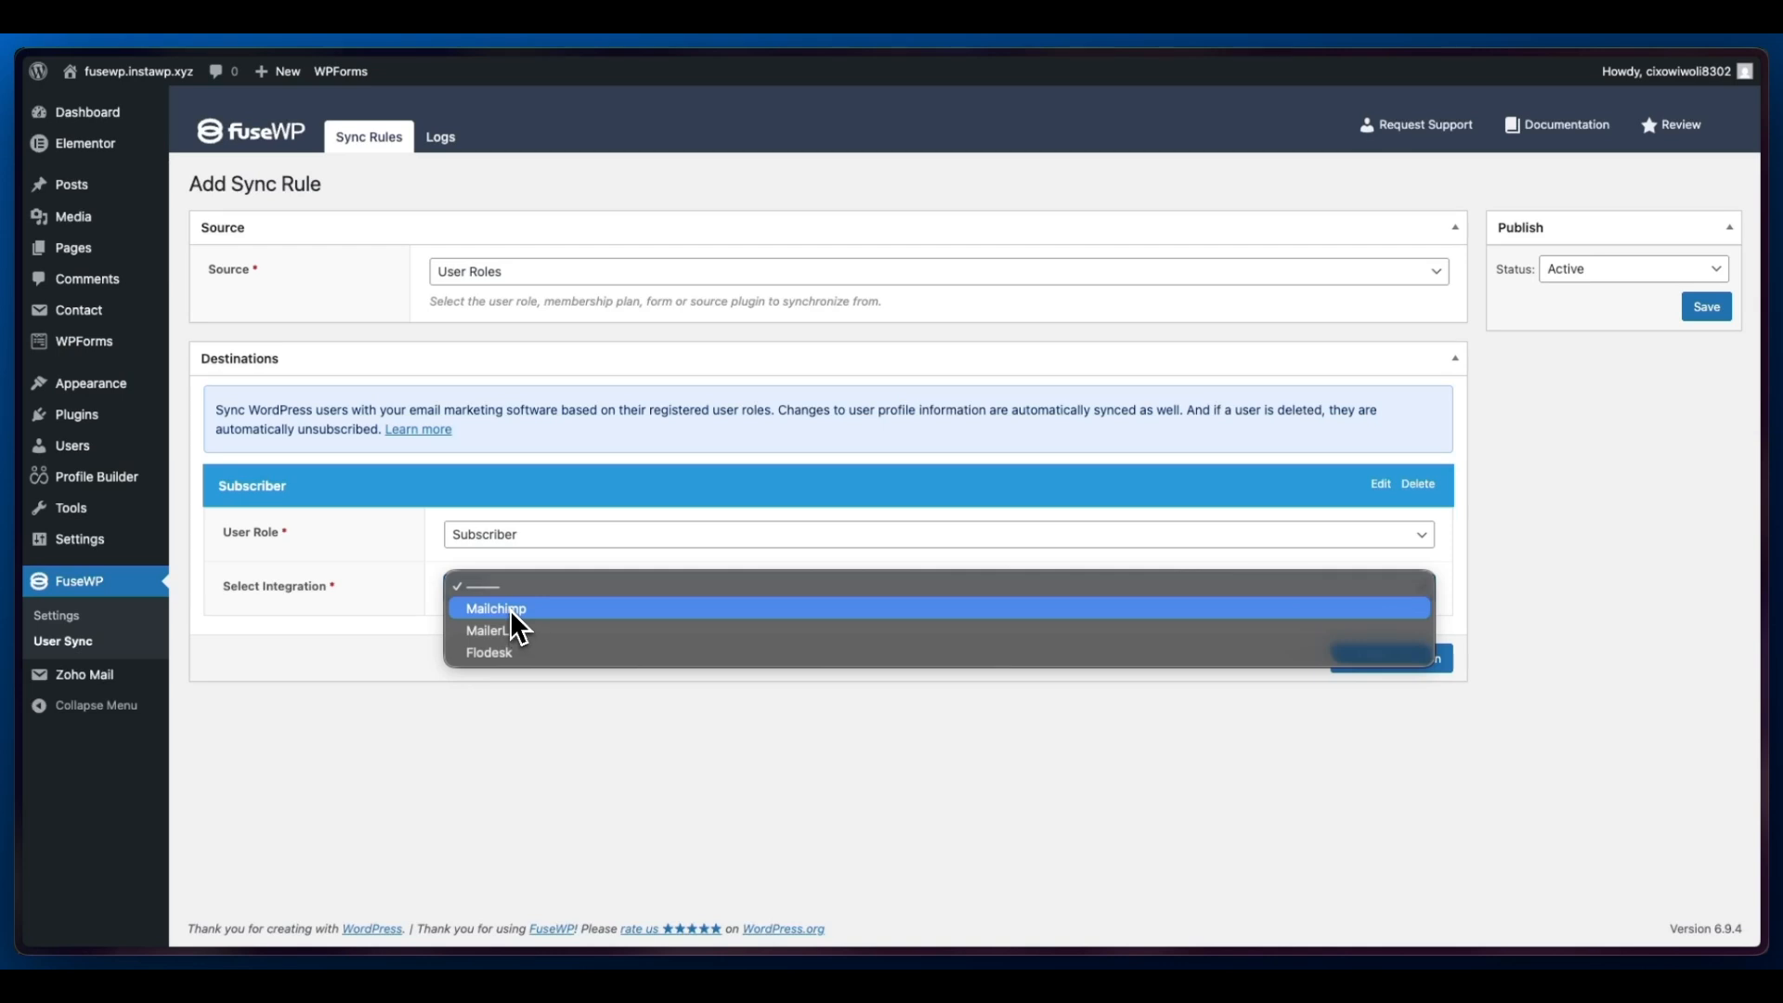
left_click(511, 609)
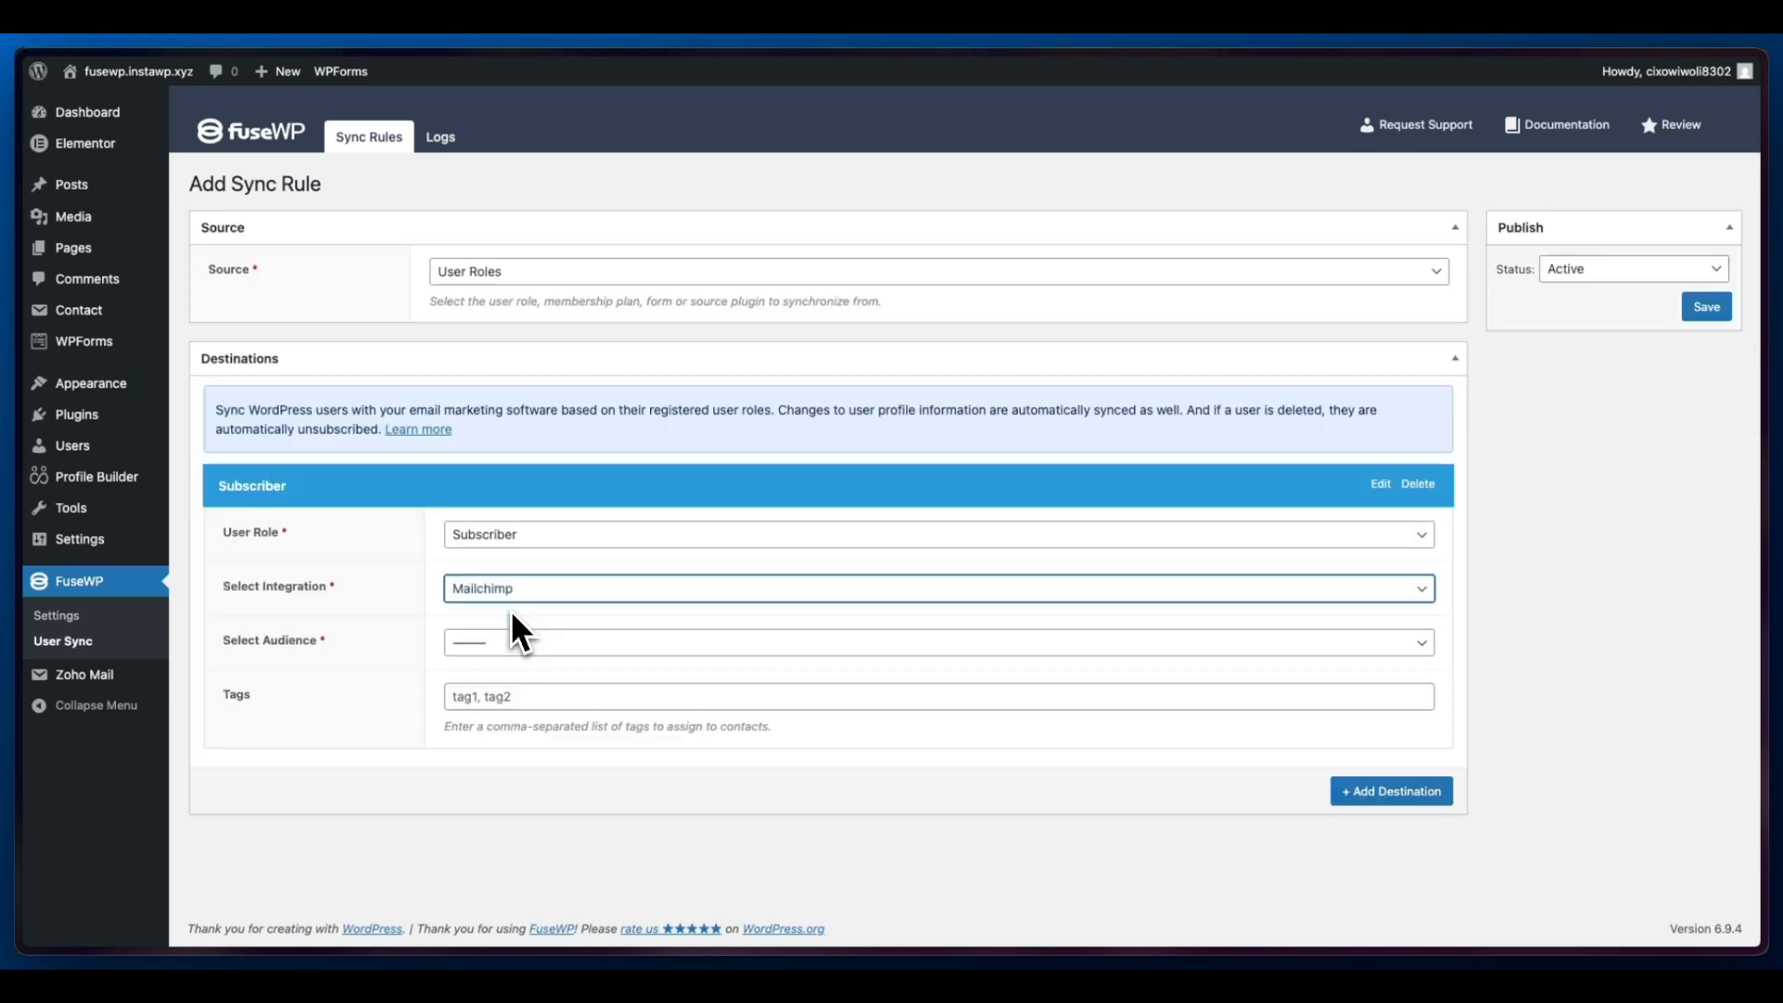
- Set the Subscriber destination's audience to wetestwp and its contact tag to REG
left_click(507, 640)
left_click(505, 661)
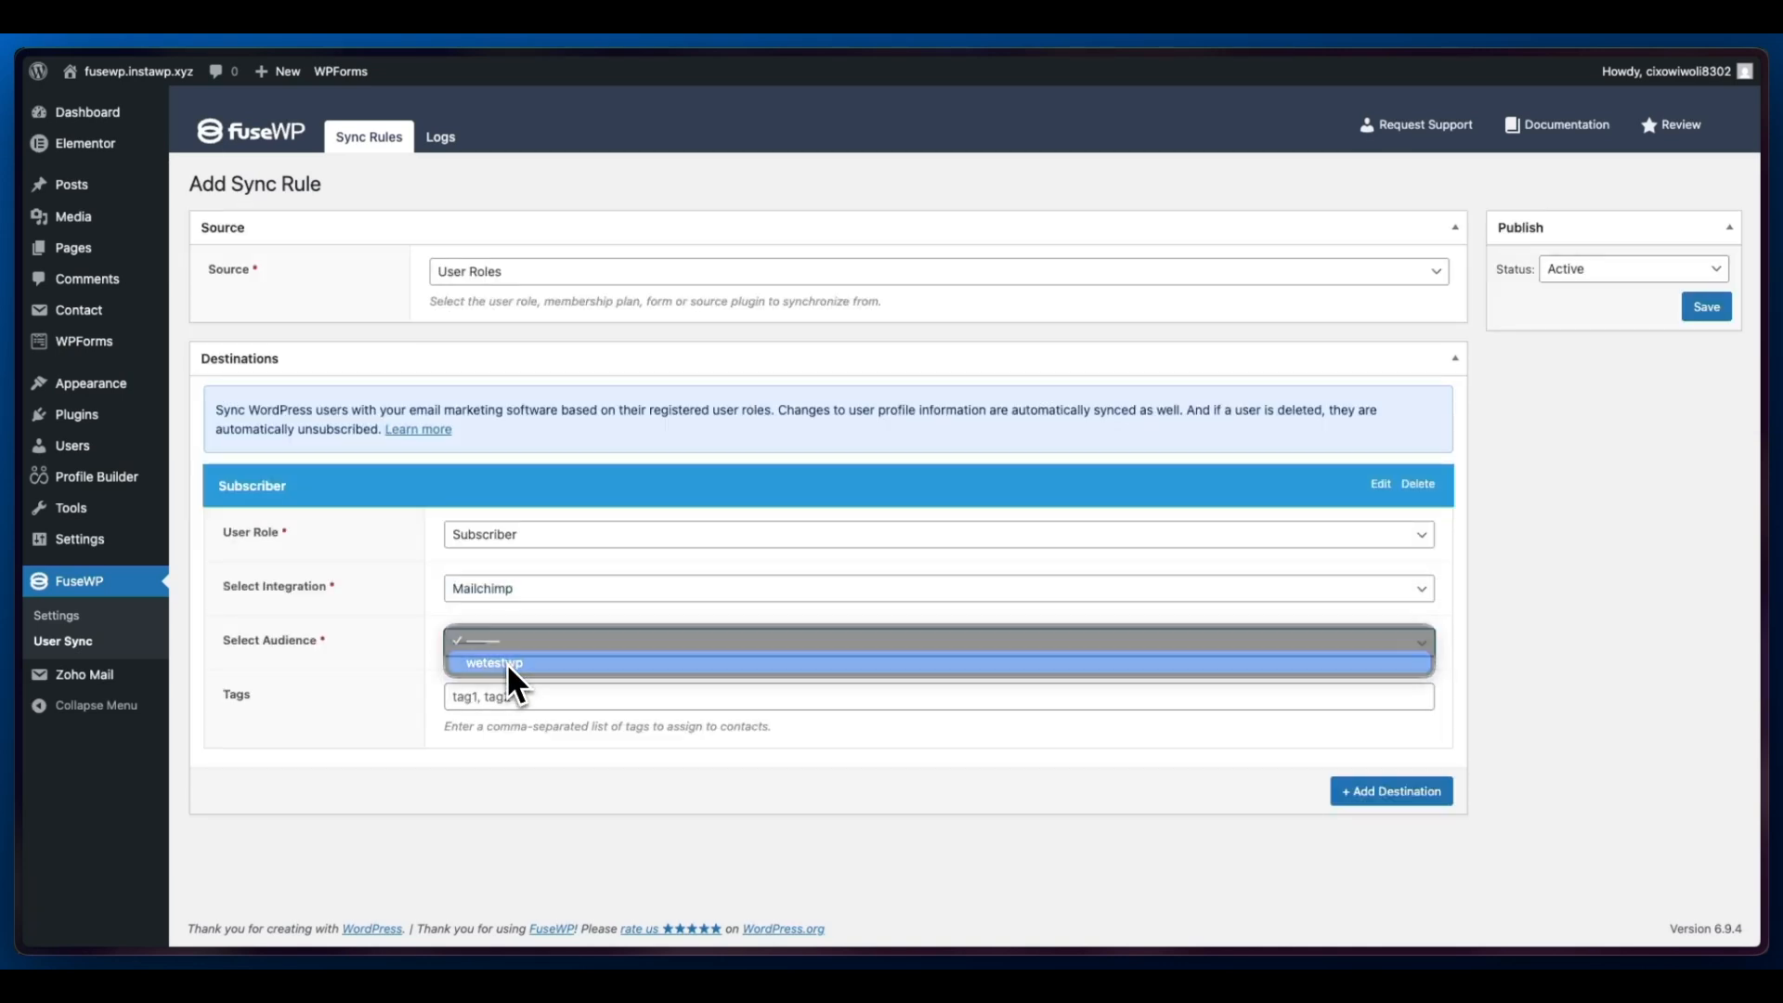
left_click(514, 695)
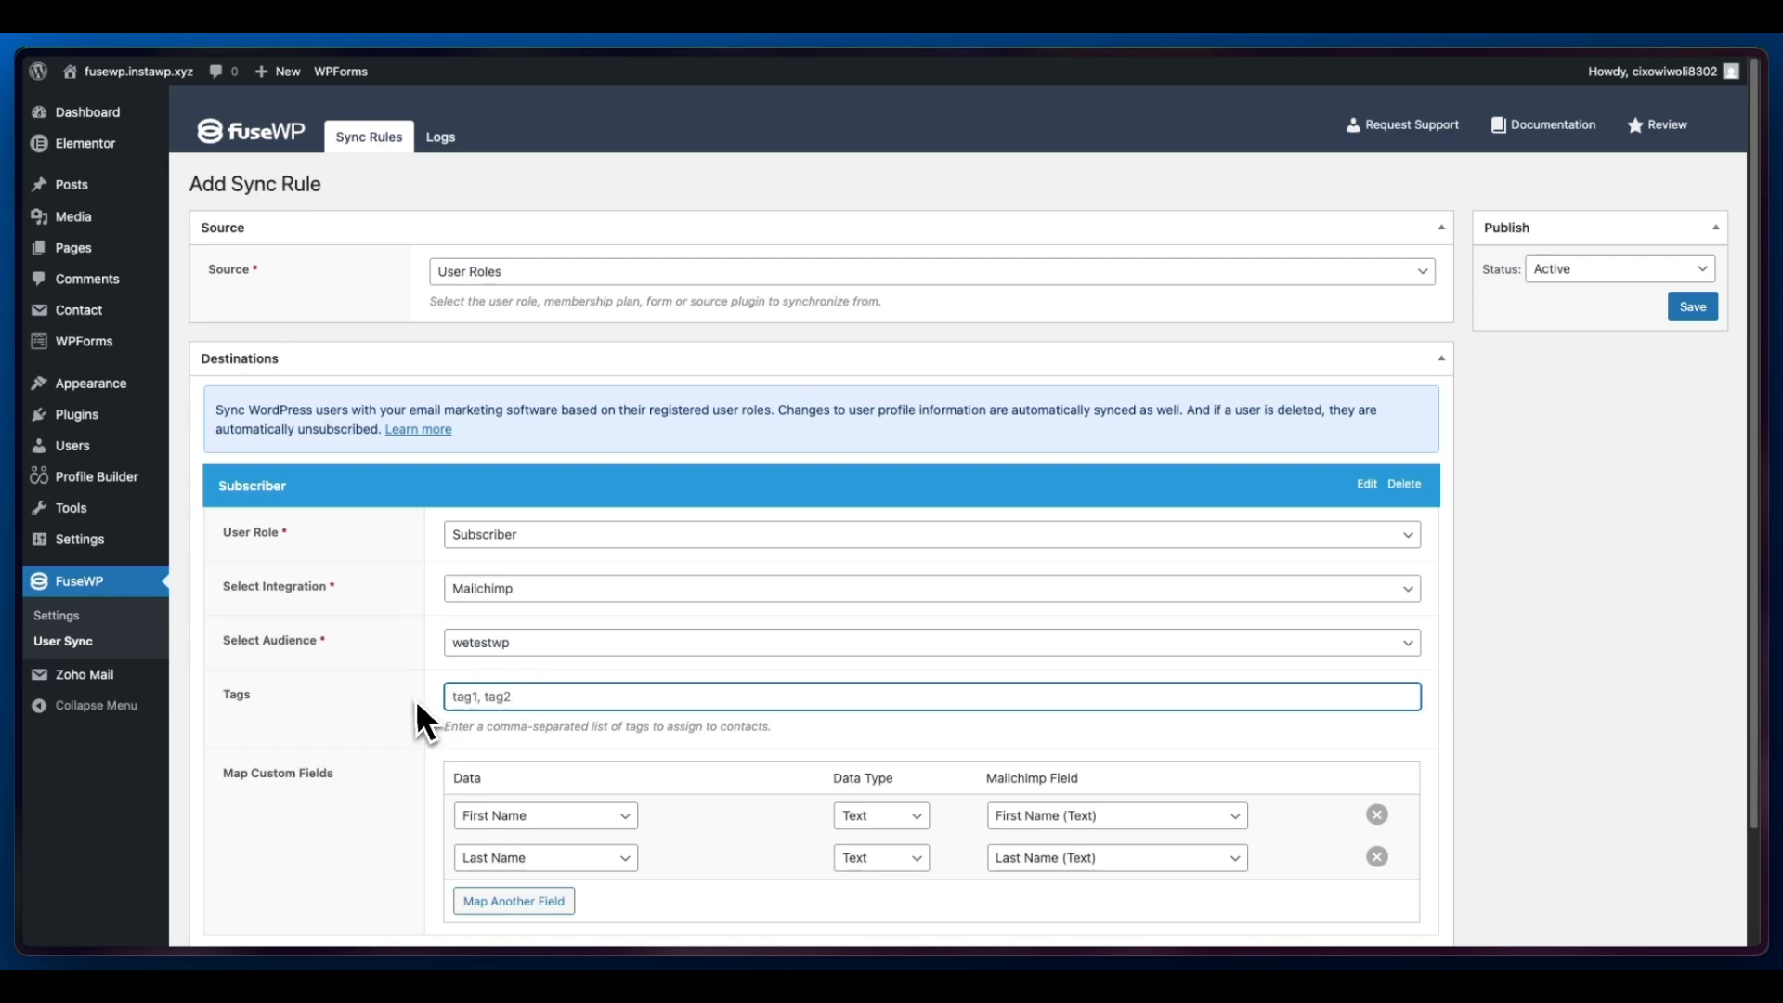
type("REG")
scroll(605, 779, "down", 3)
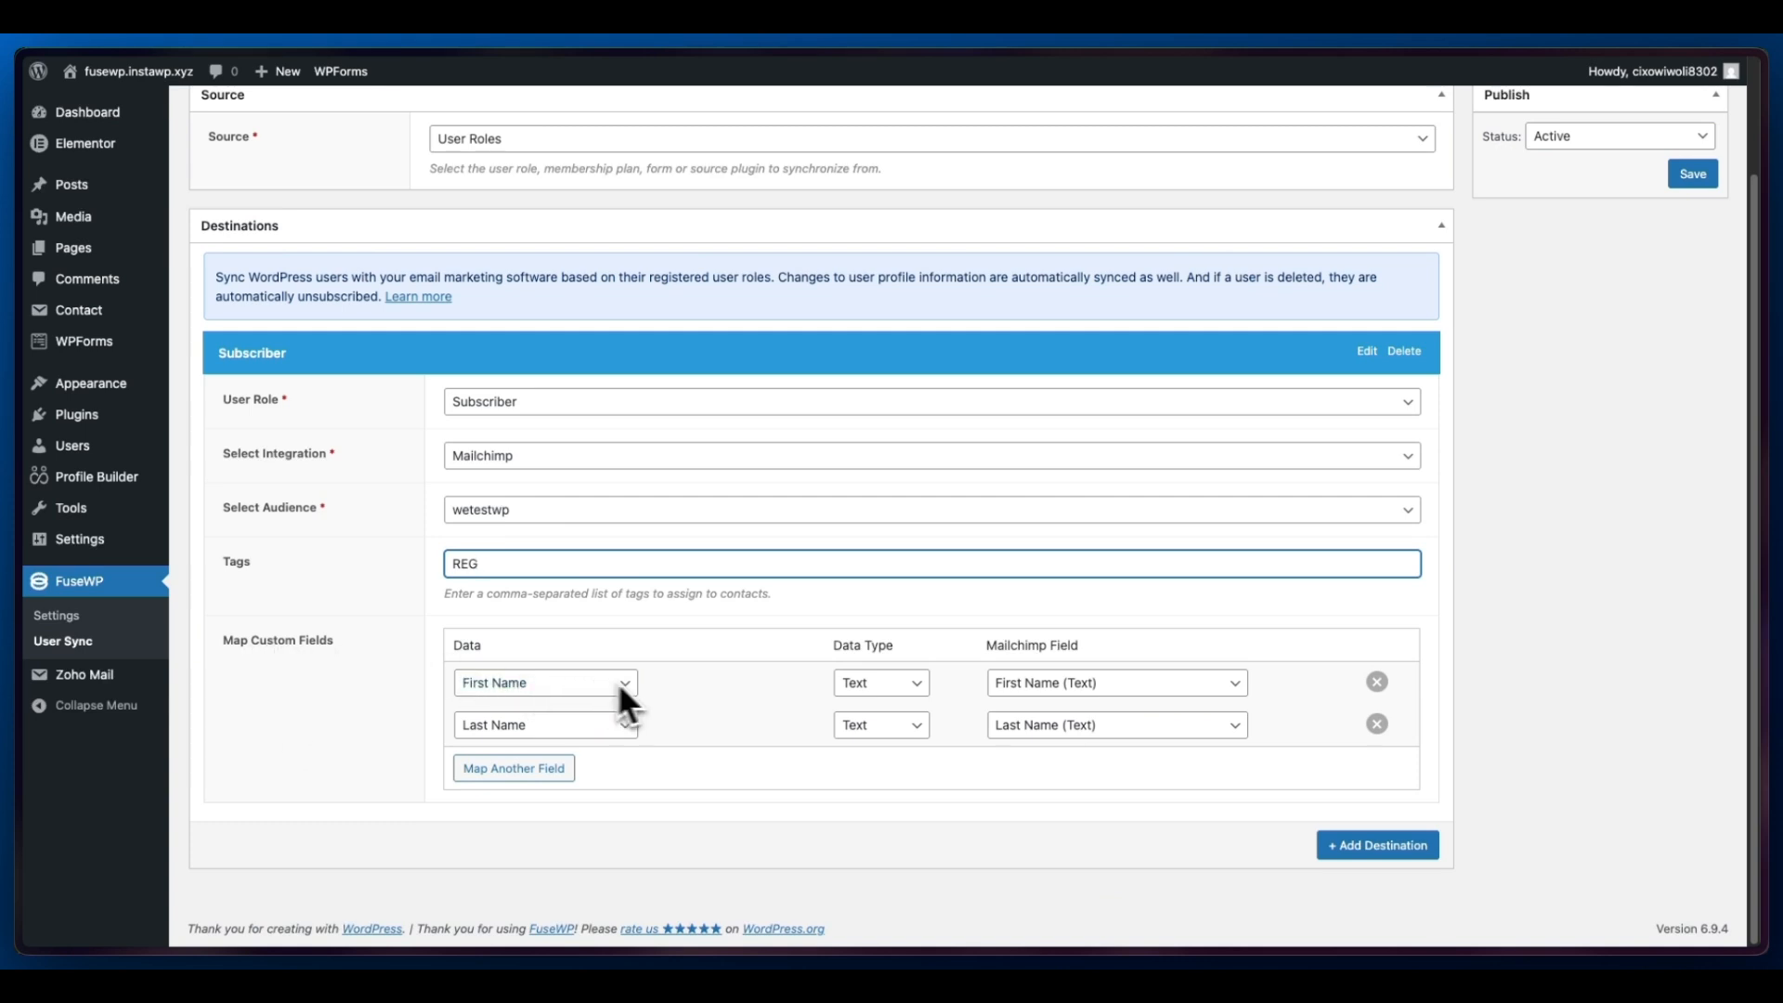
left_click(1068, 688)
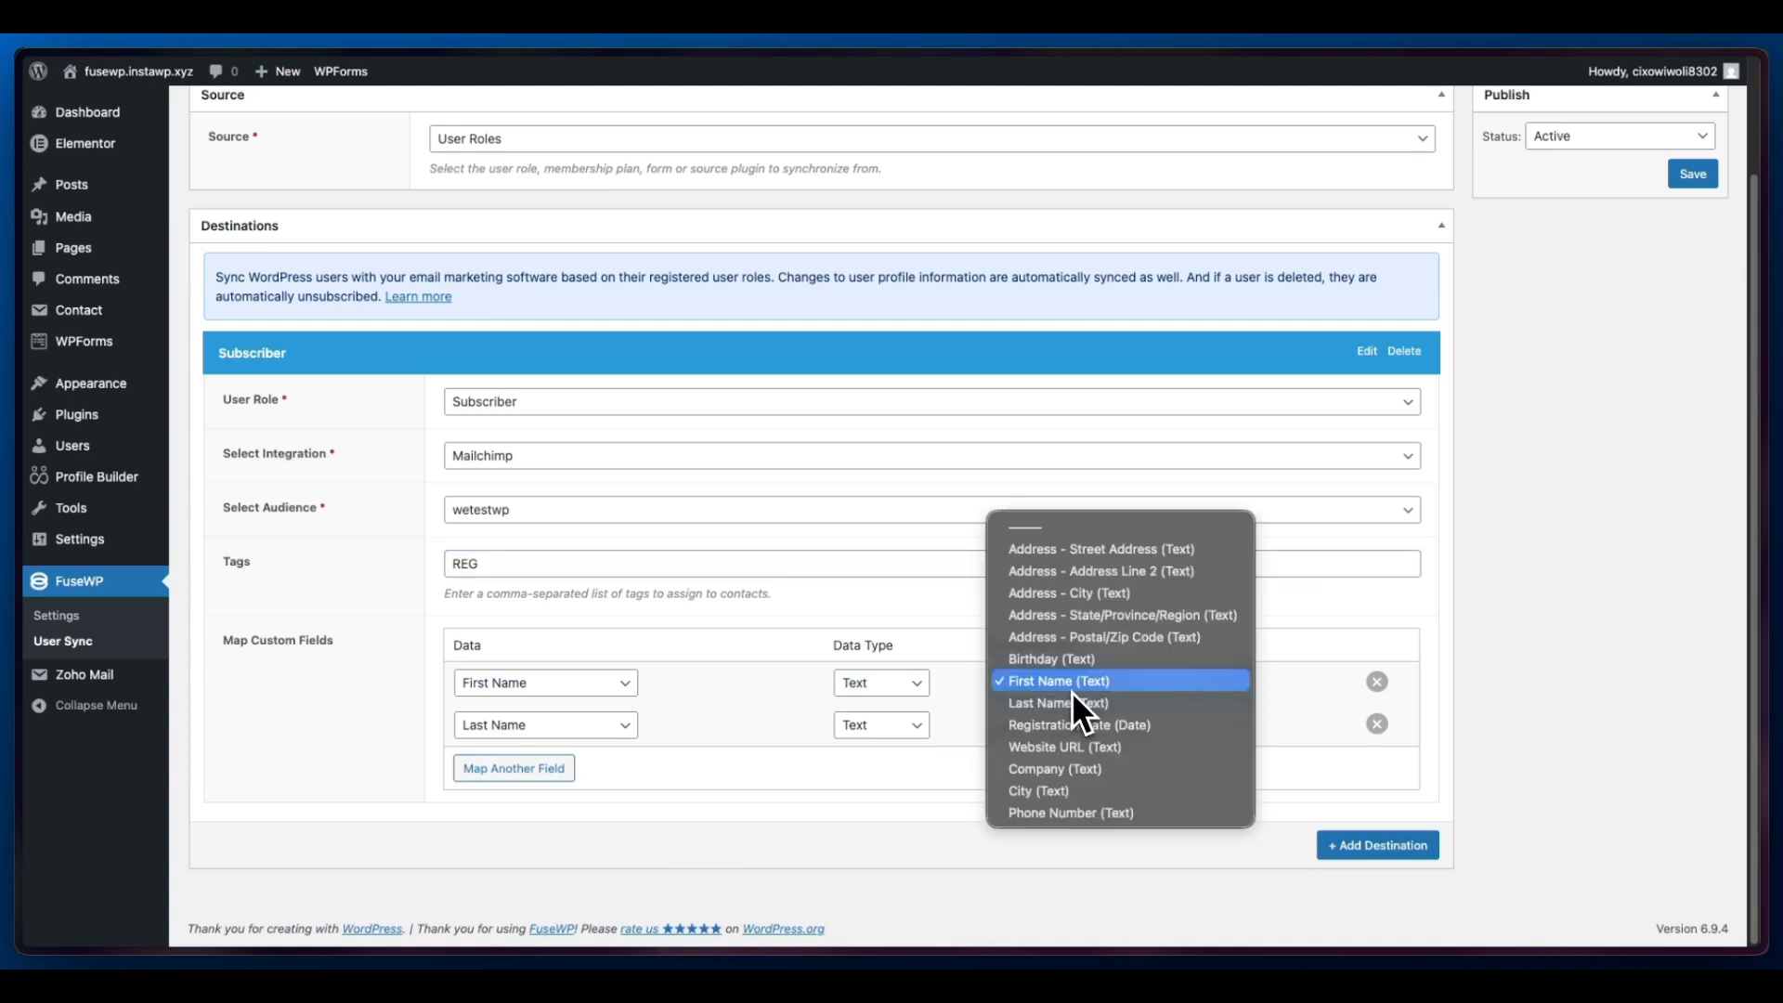
left_click(780, 710)
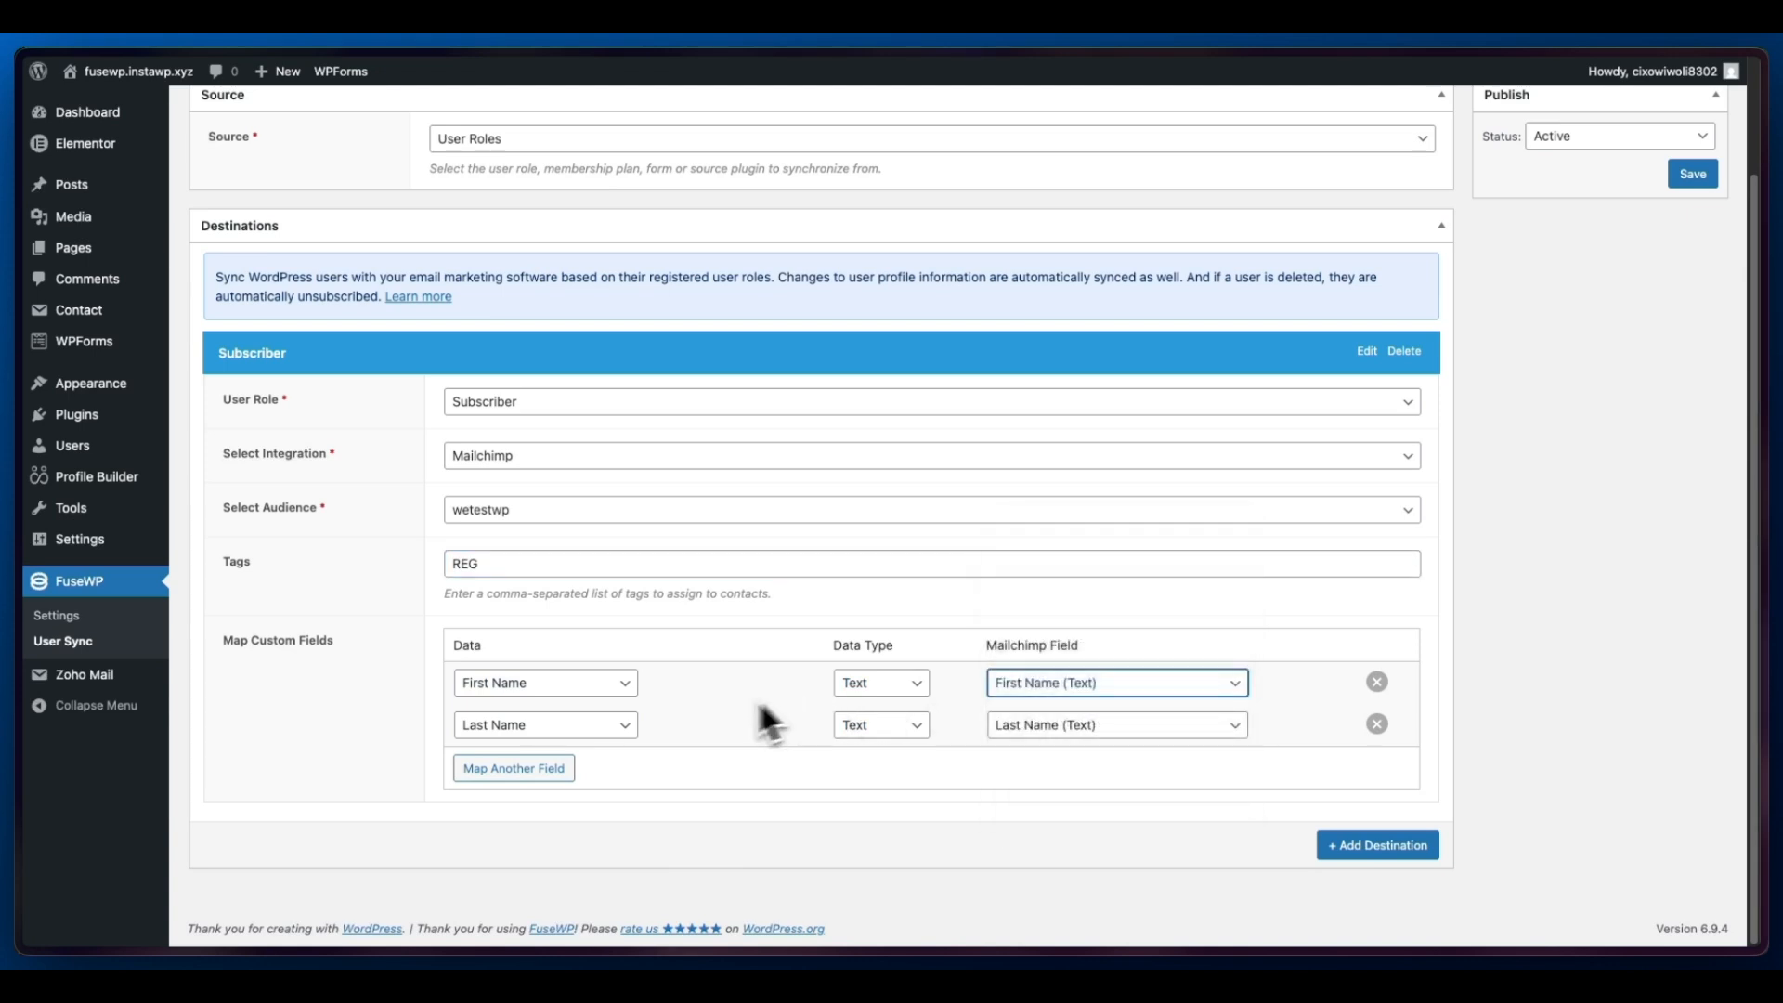
left_click(548, 771)
scroll(731, 655, "down", 1)
left_click(1059, 729)
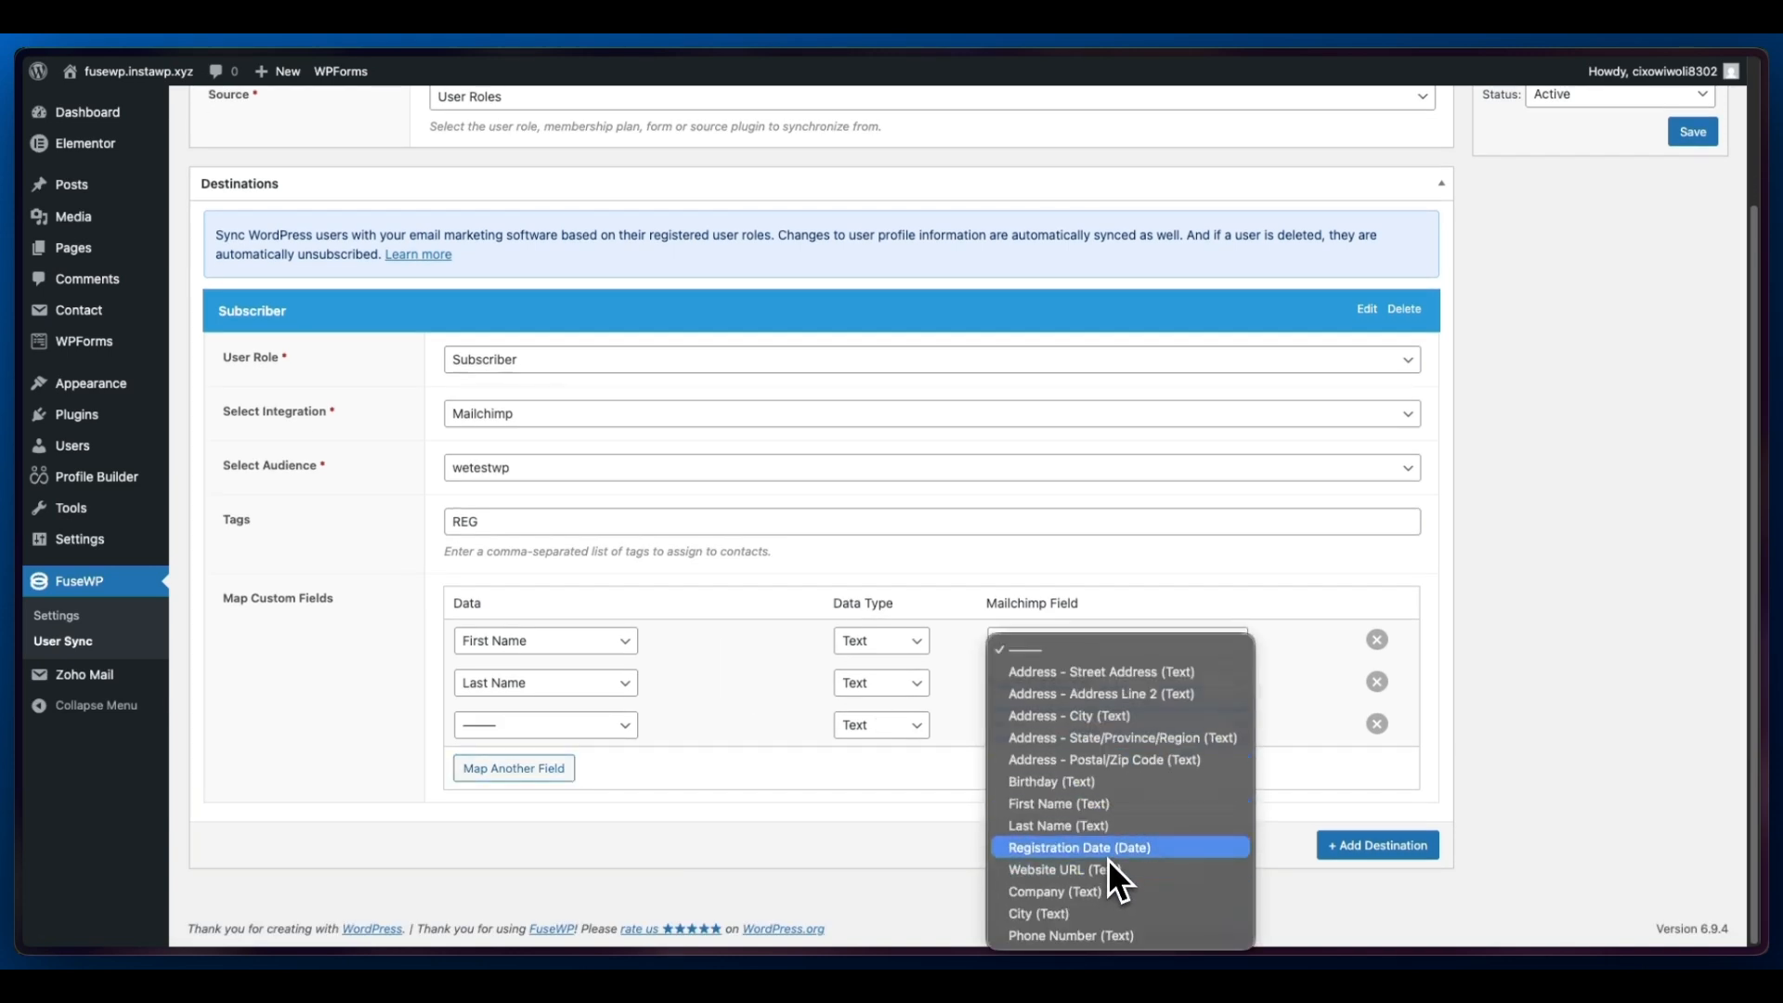
left_click(765, 728)
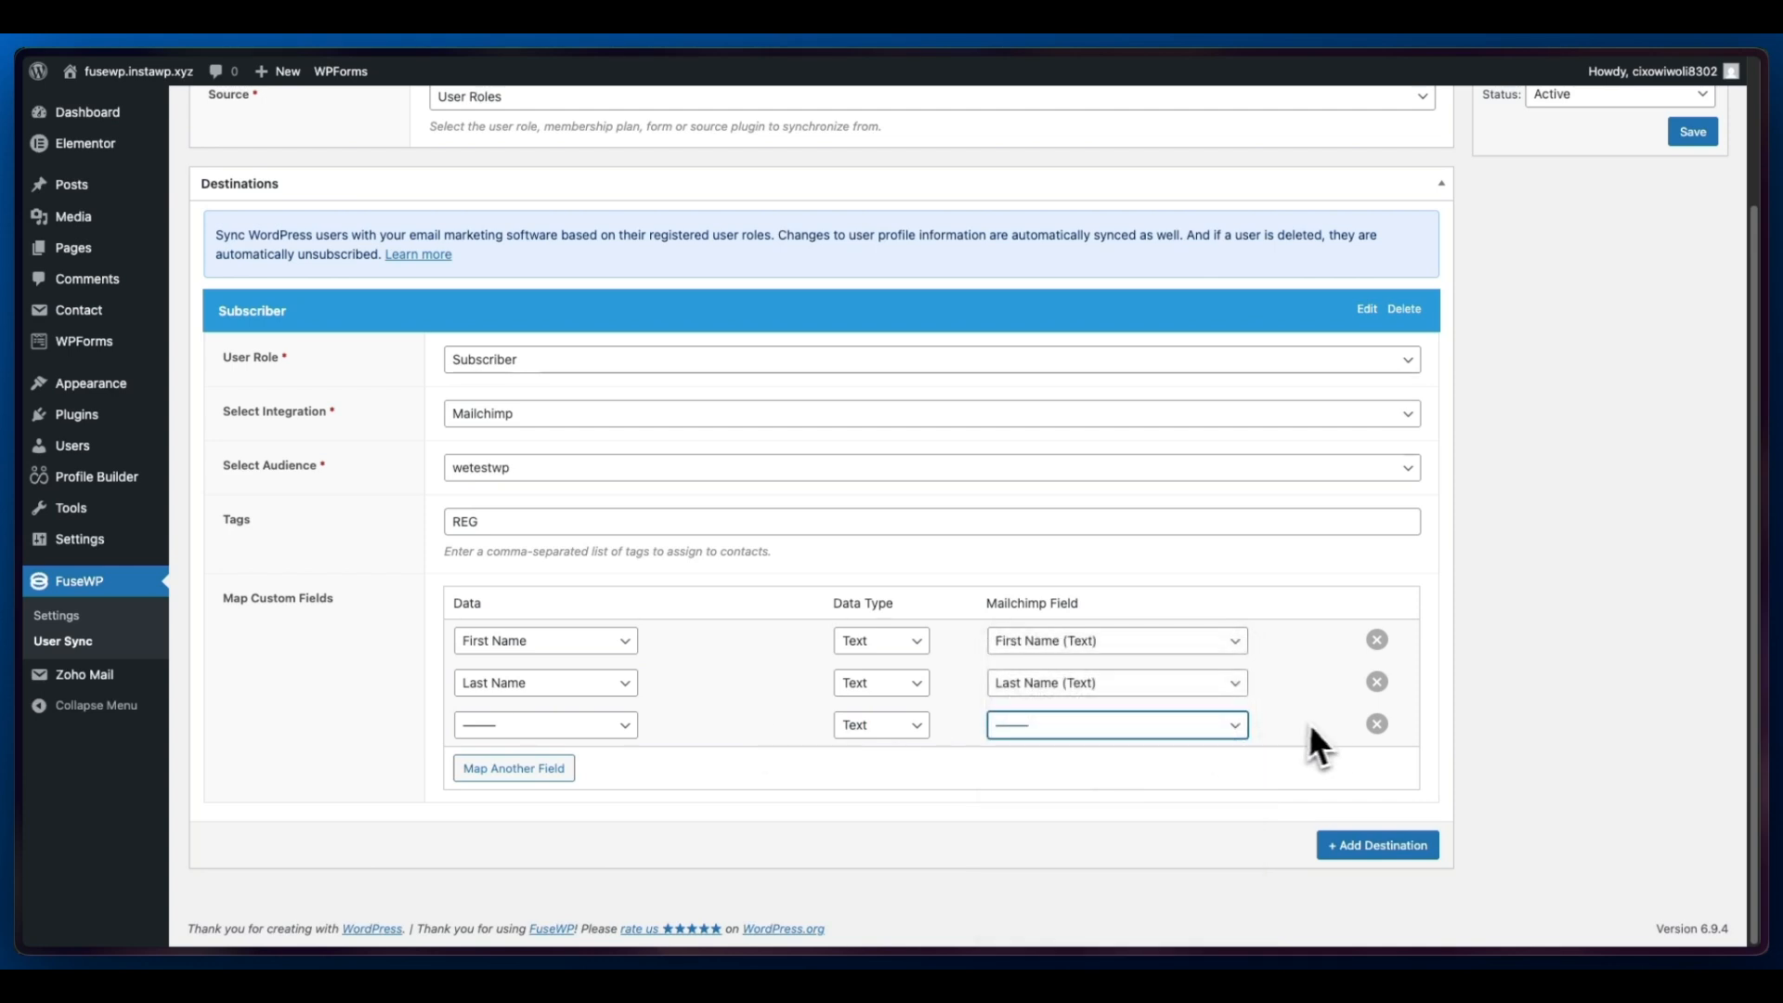
left_click(1377, 725)
- Save the User Roles sync rule
scroll(1342, 757, "up", 2)
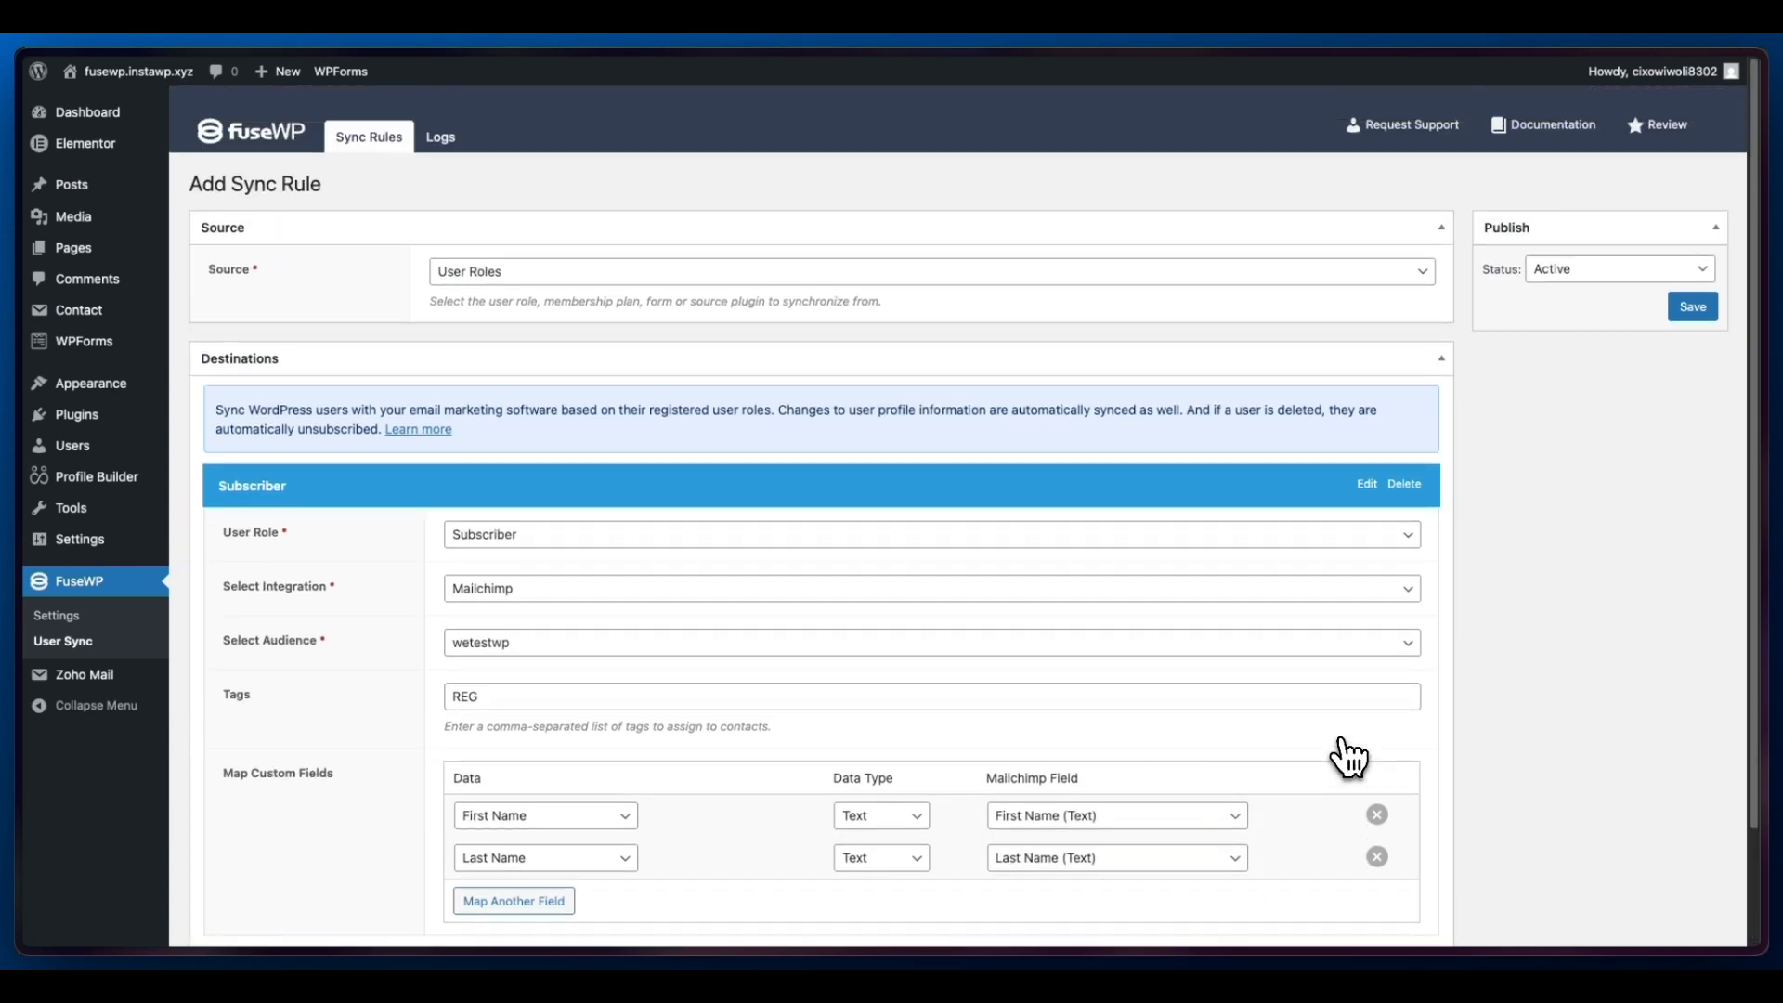
left_click(1692, 311)
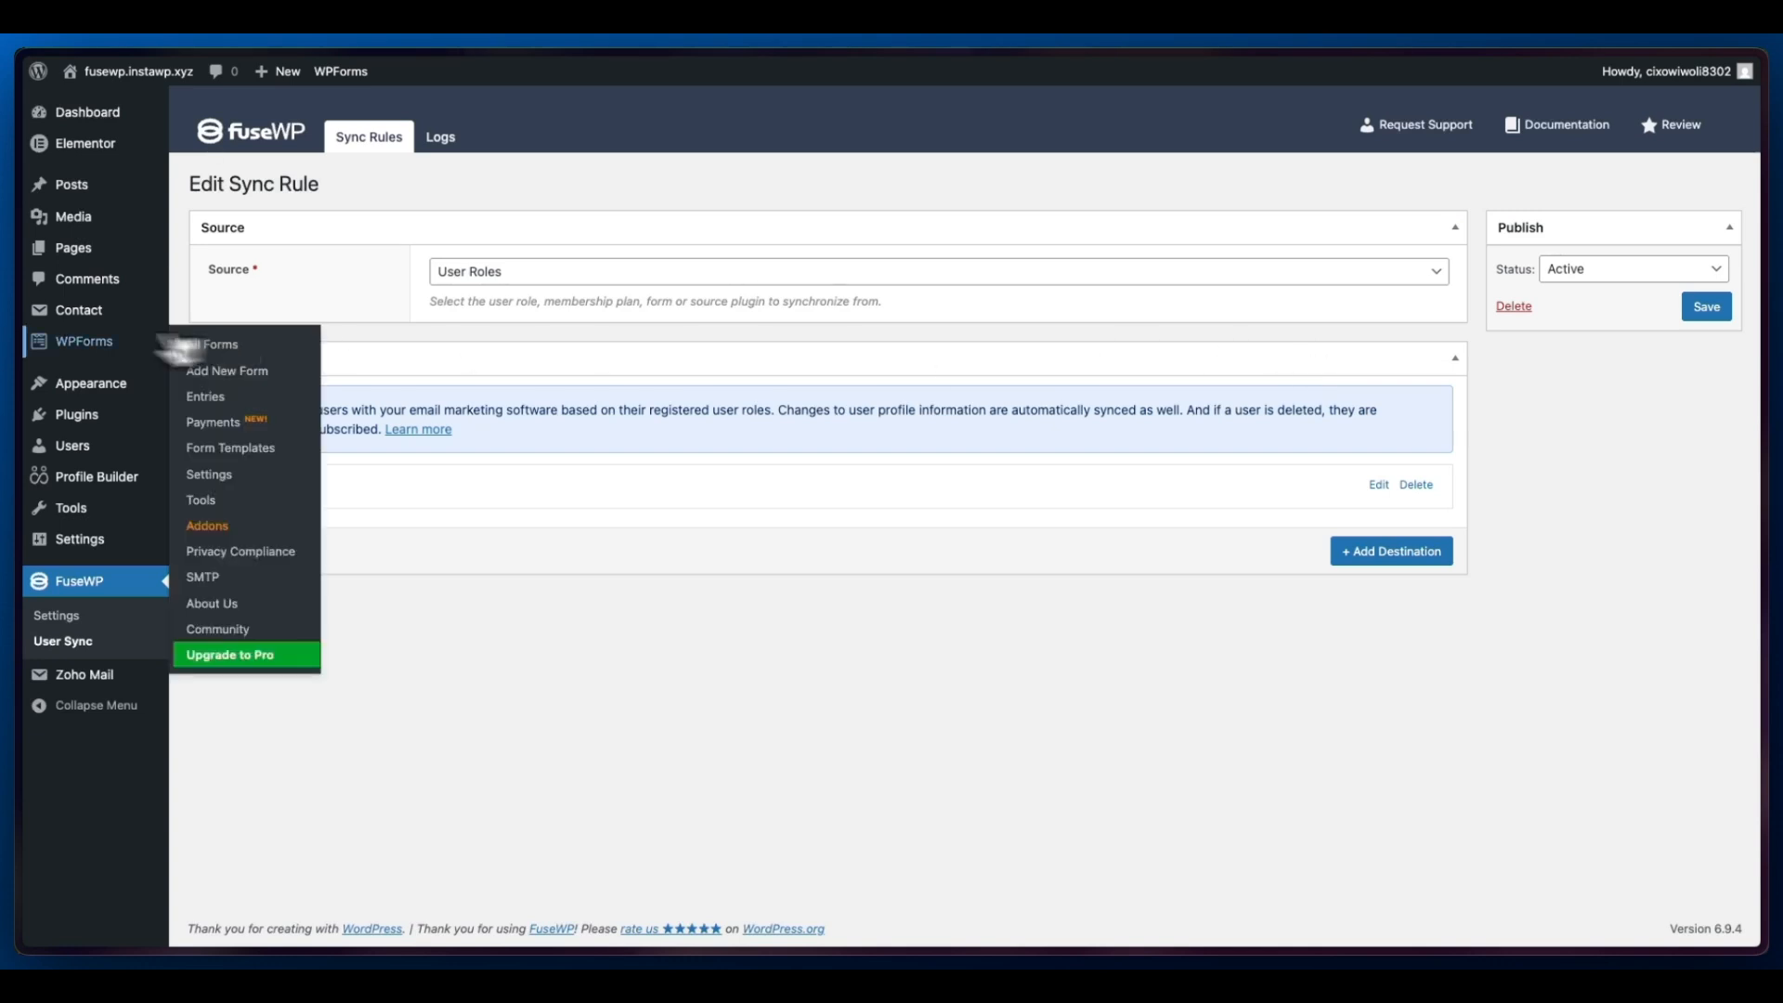
- Switch to the WP Registration page and submit the new user's registration, declining to save the password in the browser
mouse_move(20, 351)
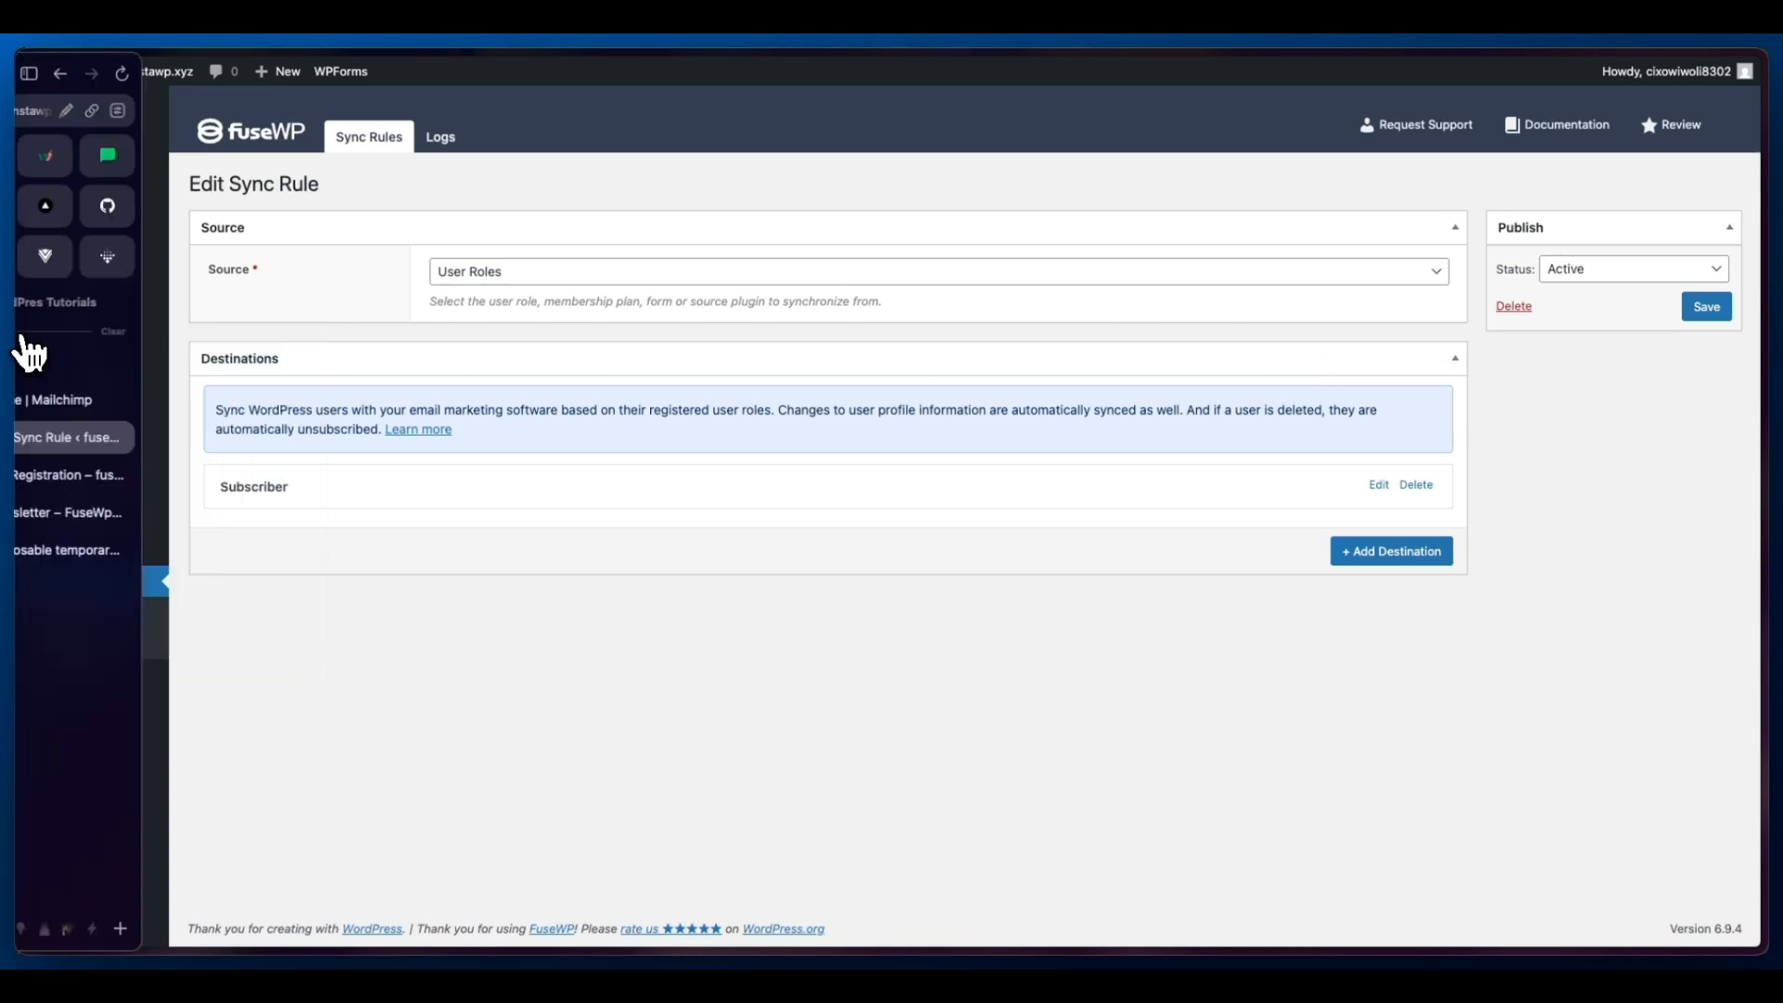
left_click(120, 475)
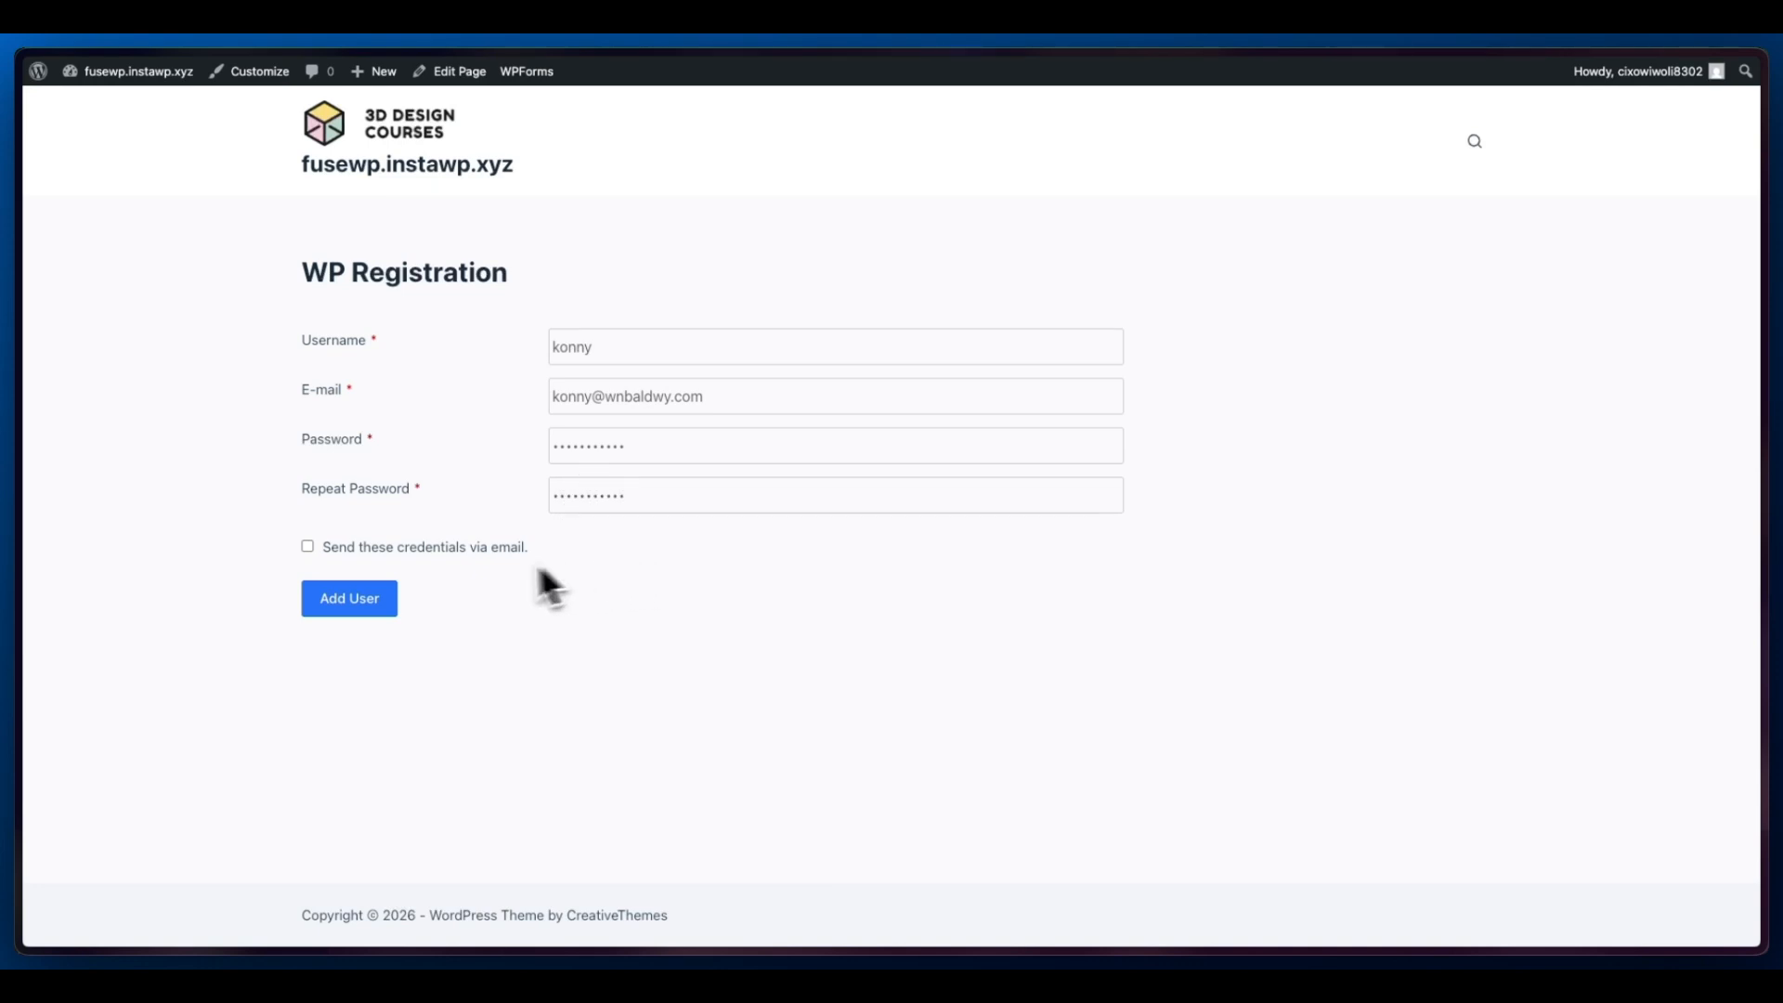
left_click(371, 594)
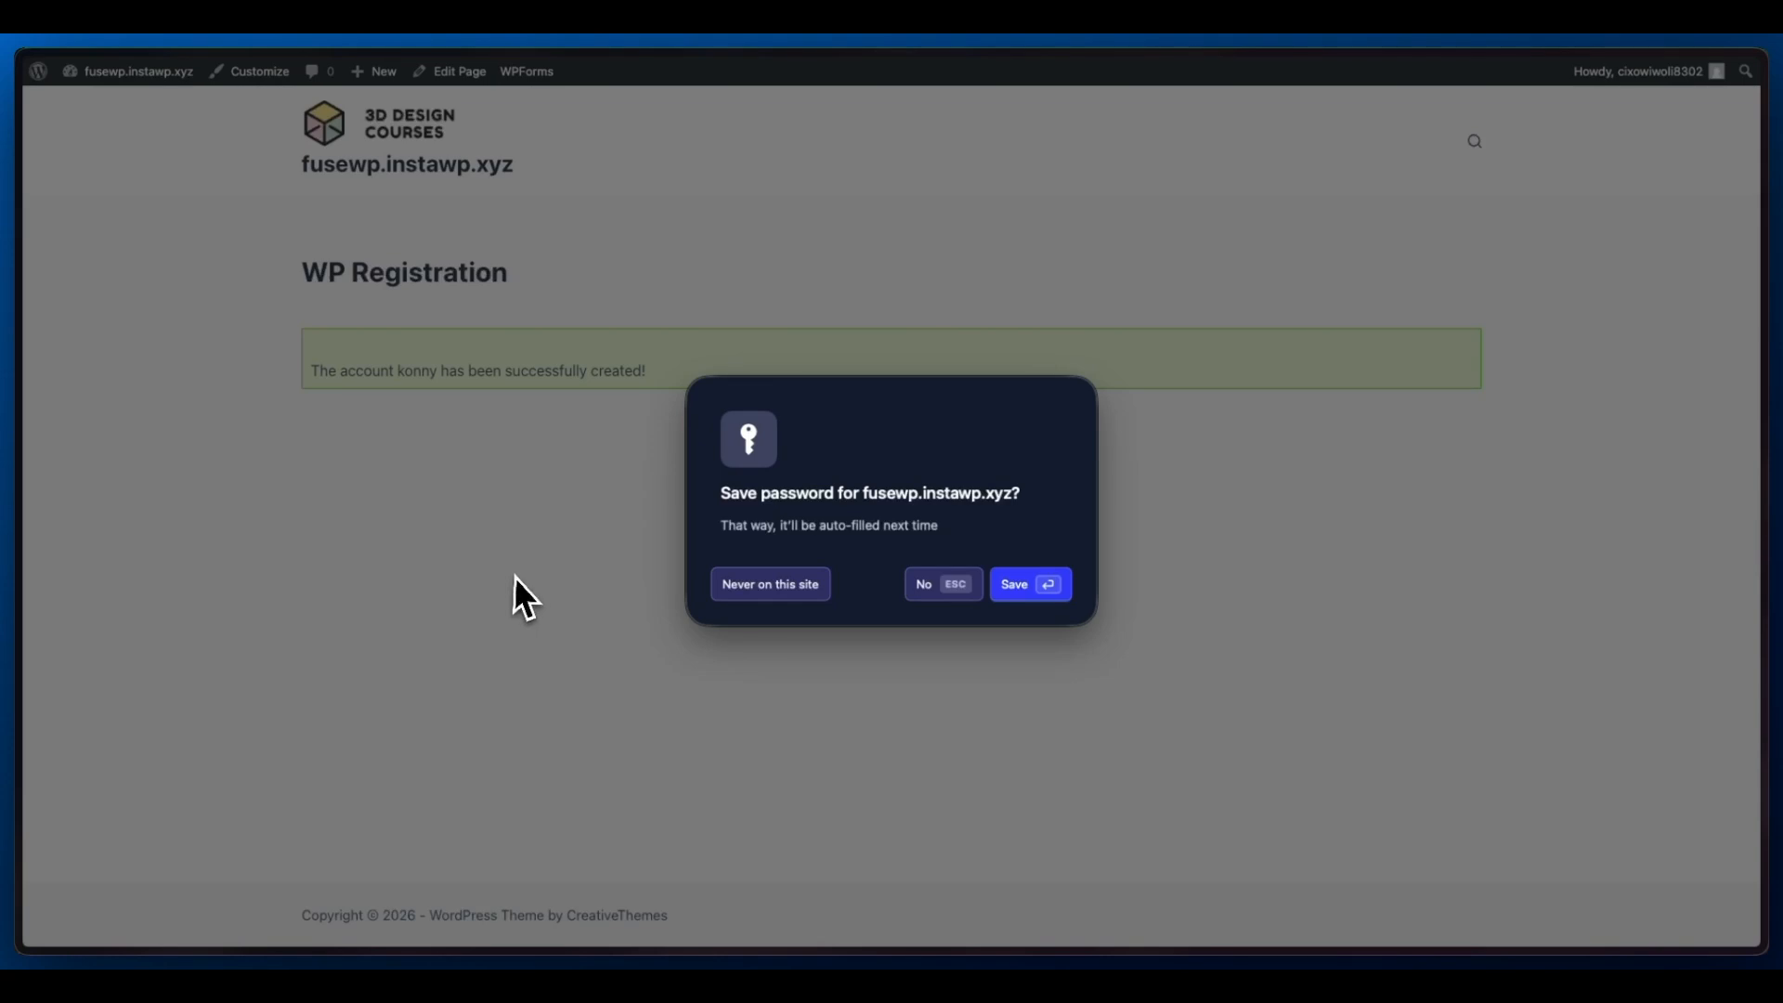
left_click(939, 589)
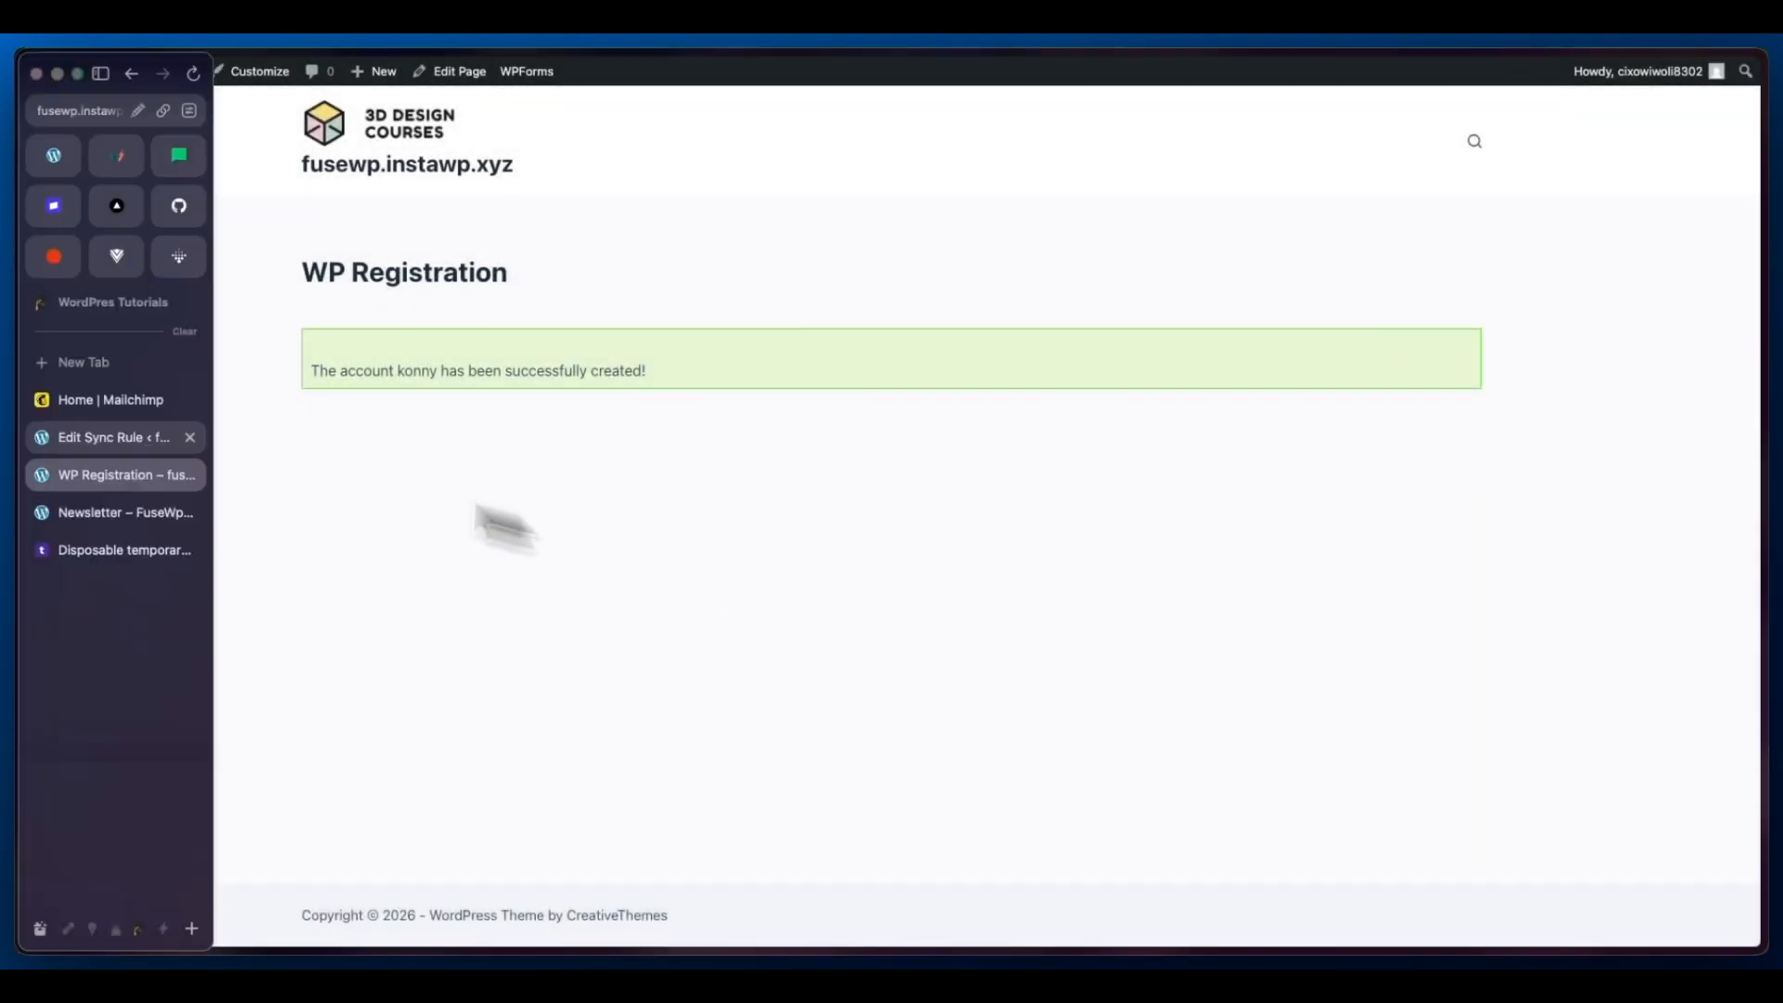
- Switch to Mailchimp and examine the audience's contact list, including the tags assigned to each contact
left_click(135, 405)
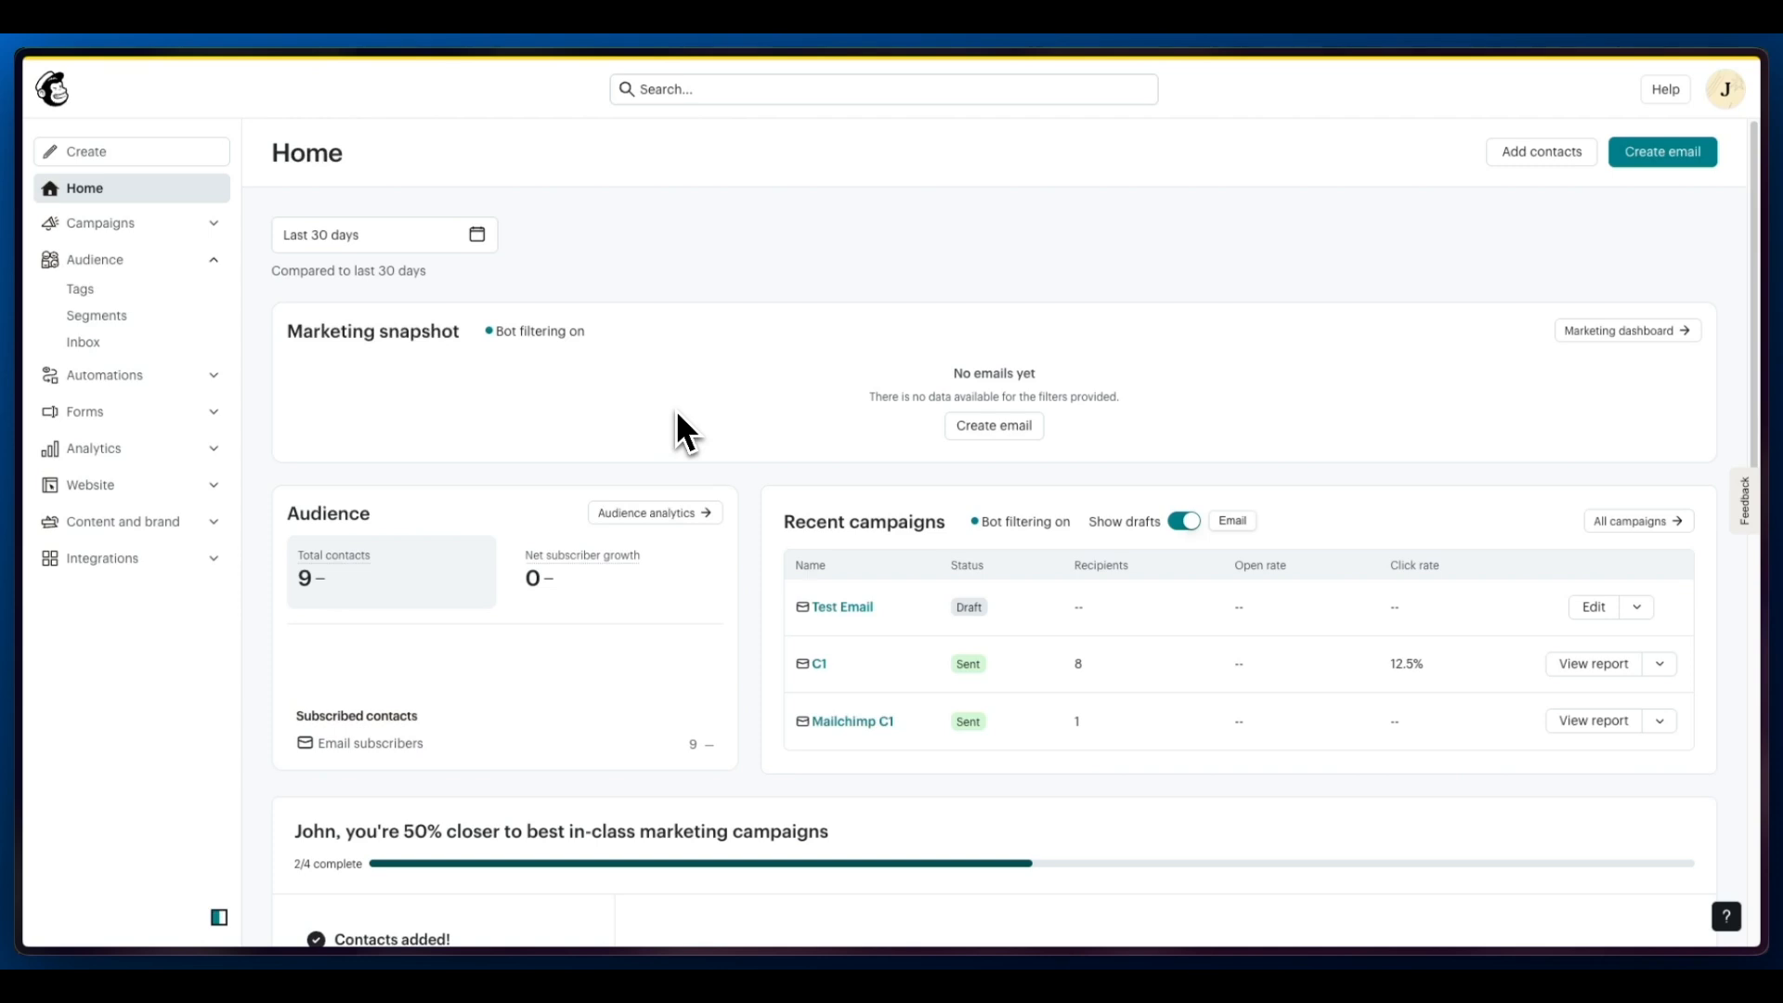
left_click(118, 264)
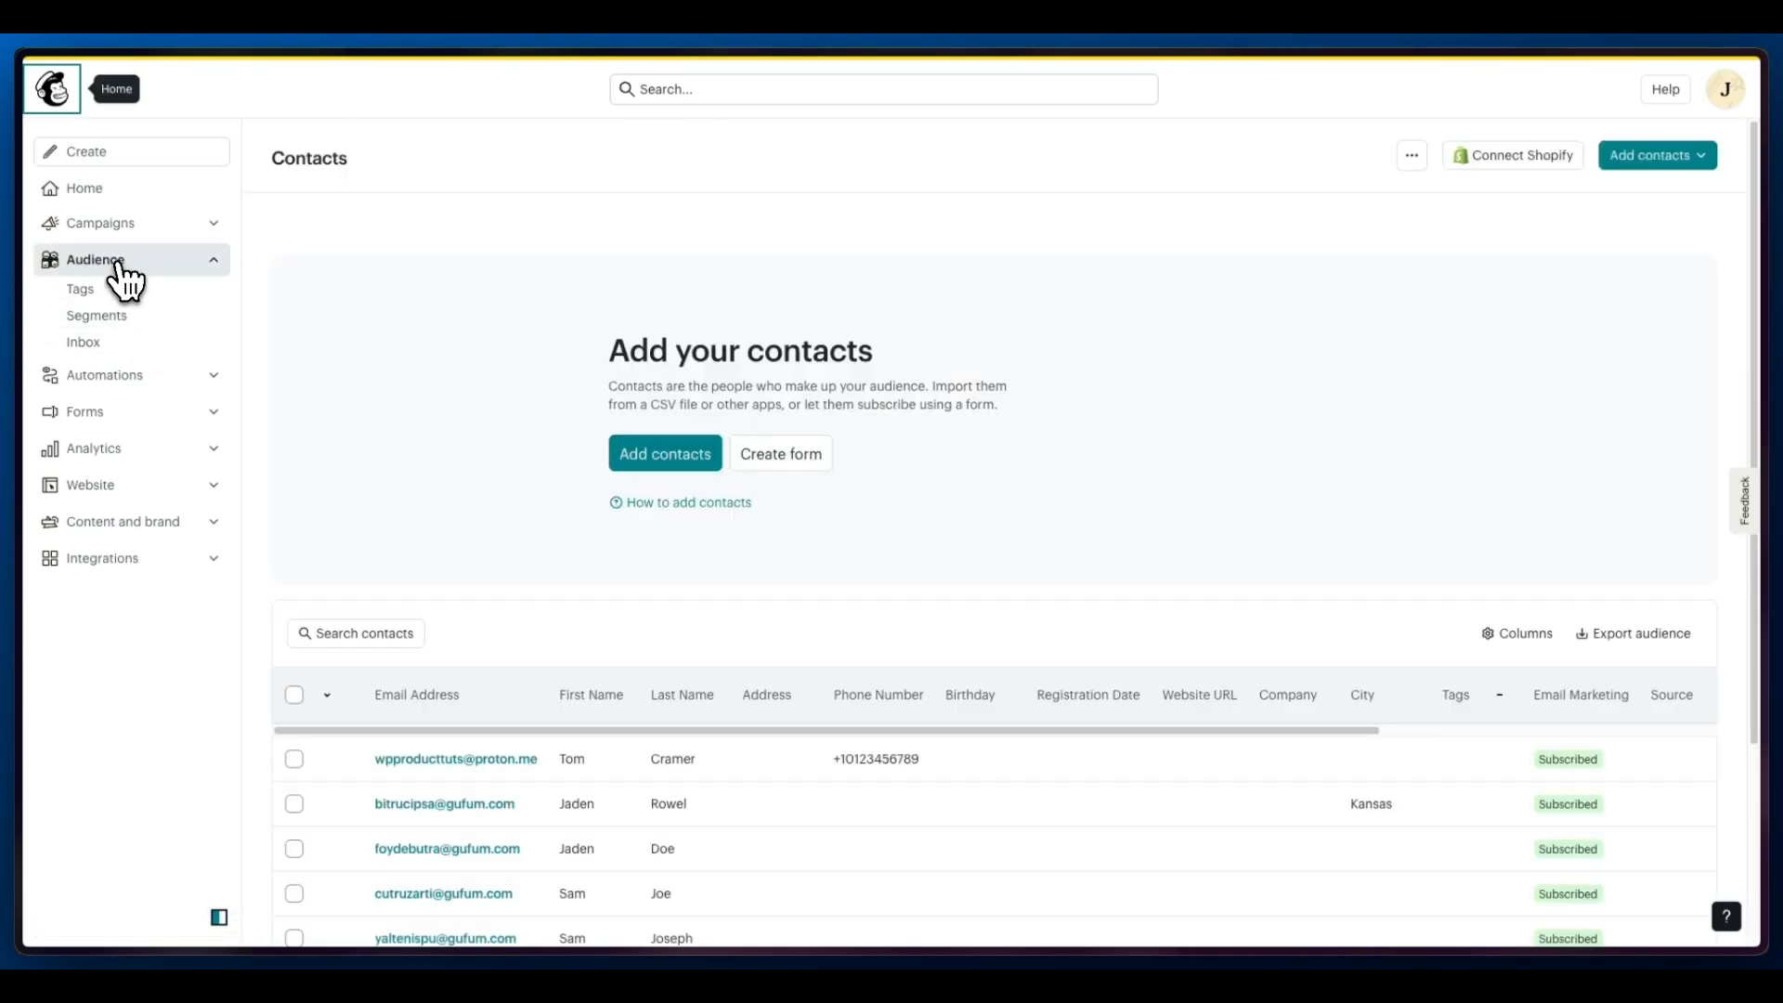
scroll(490, 487, "down", 2)
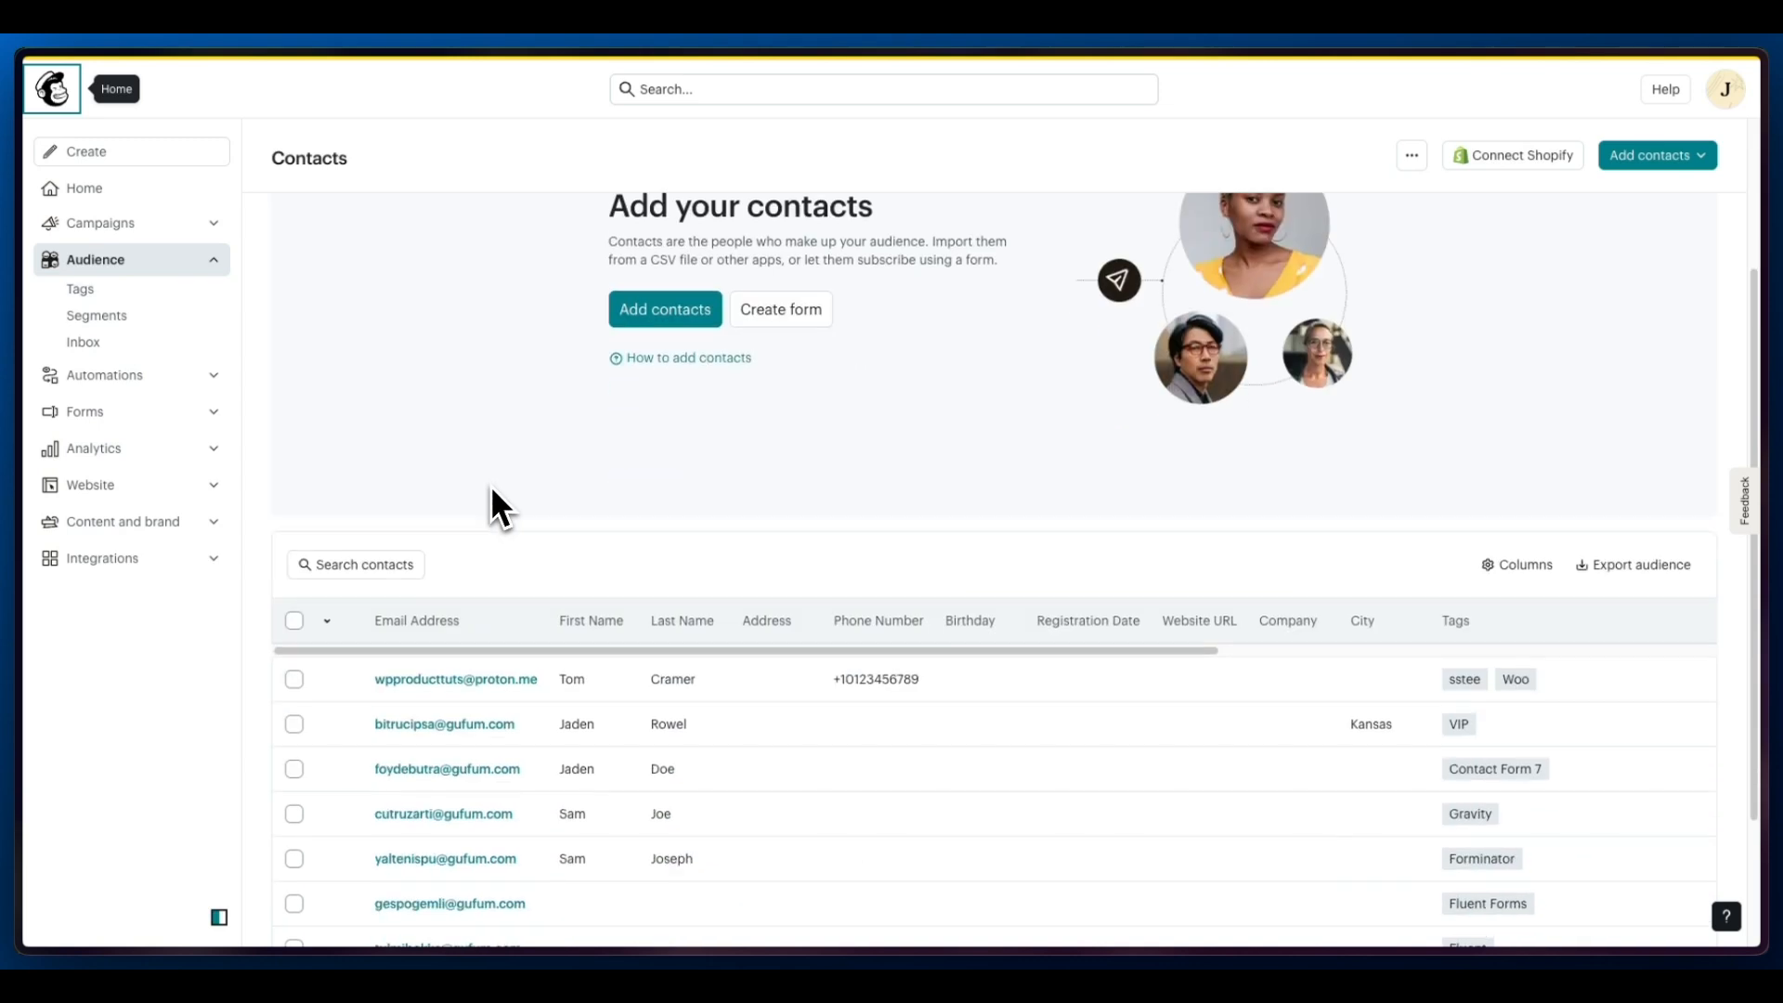
scroll(491, 487, "down", 2)
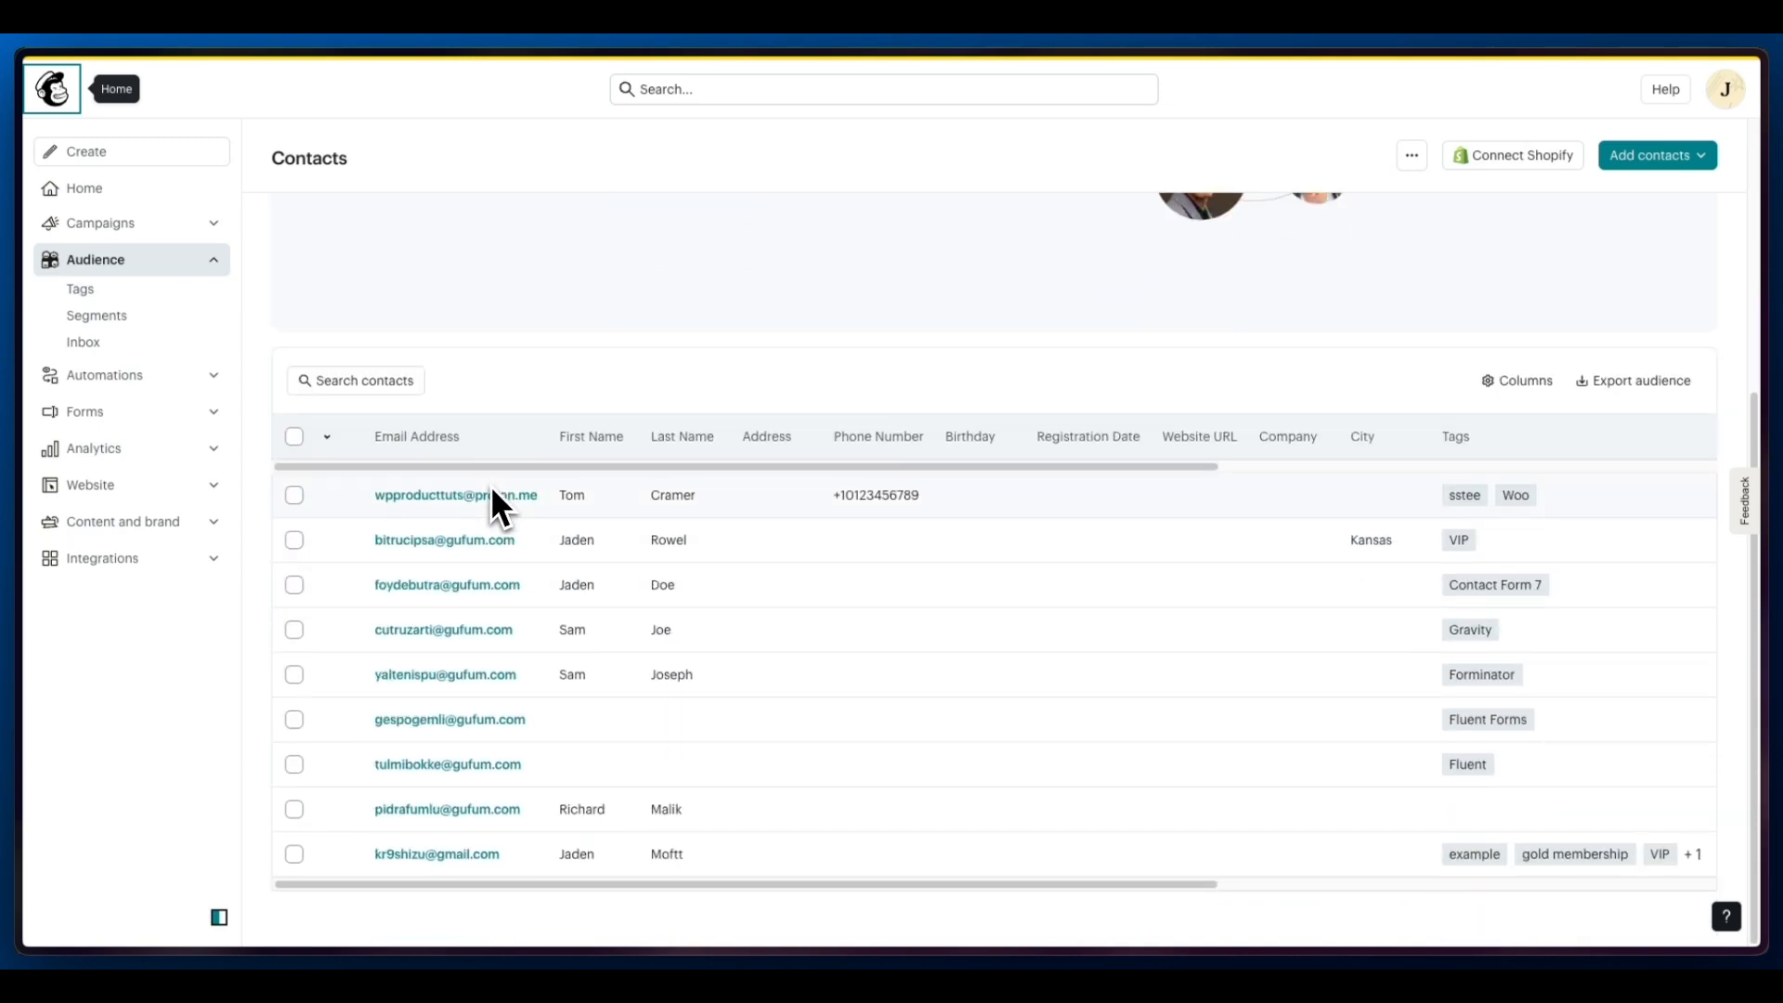
left_click(491, 494)
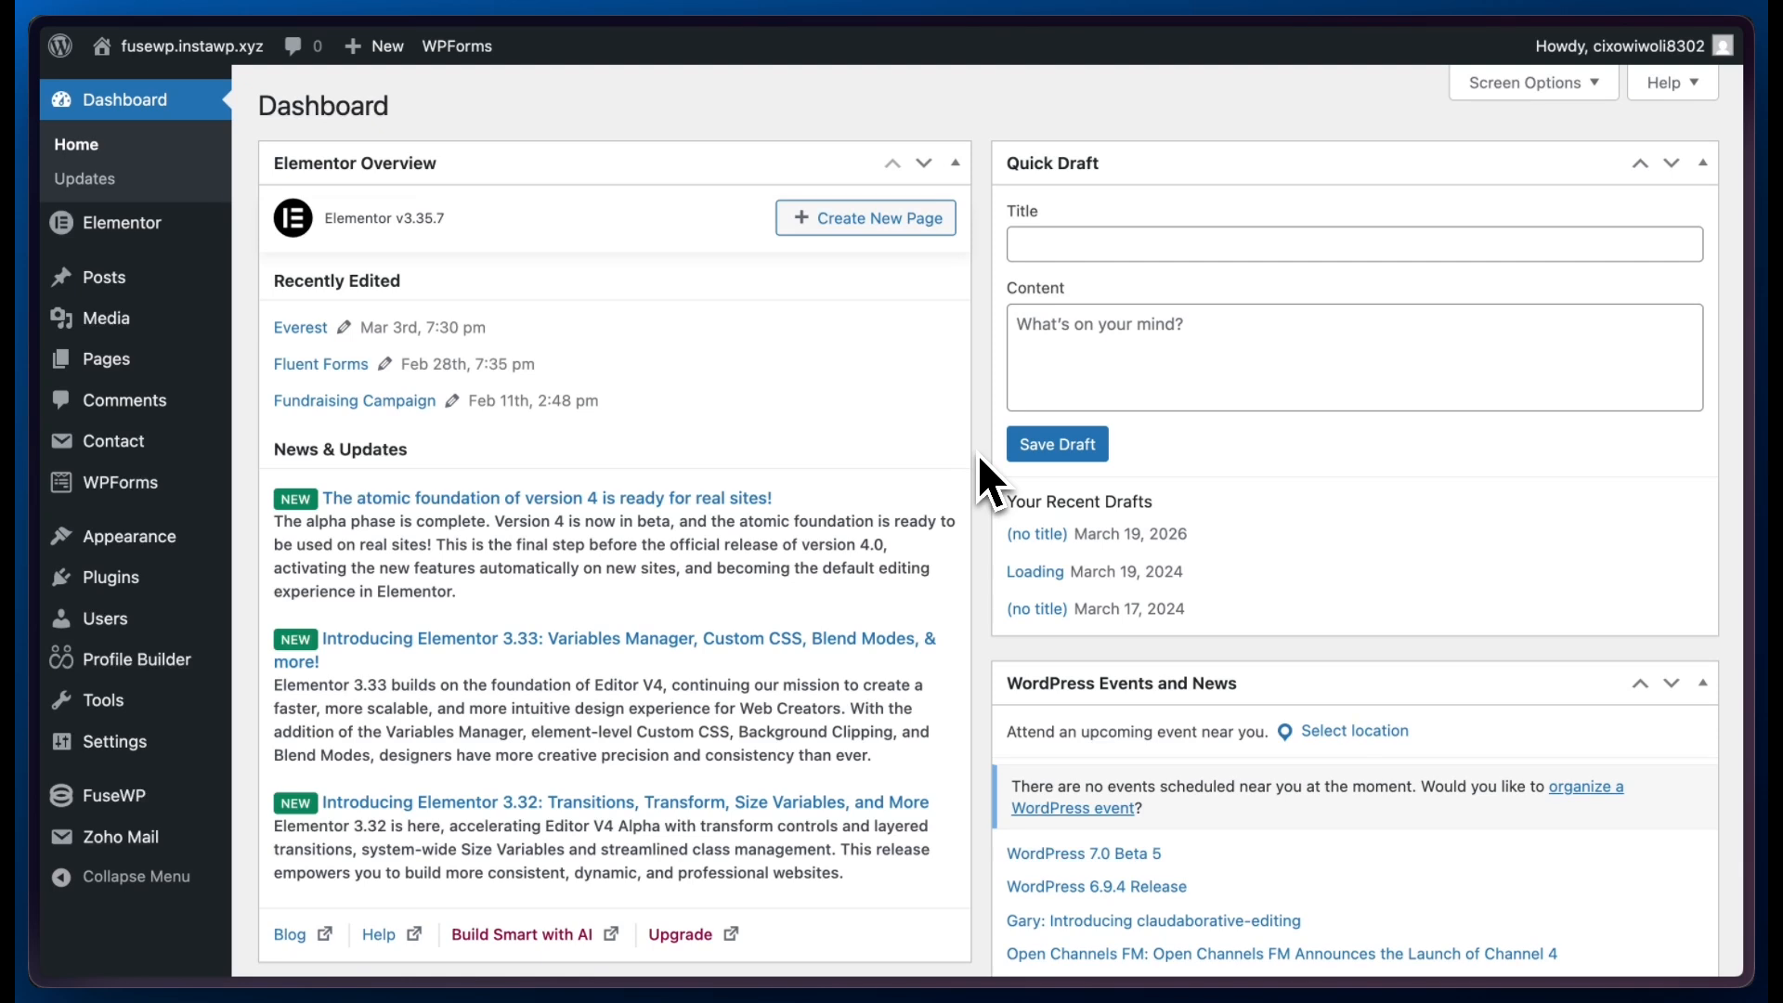
- Create a new FuseWP user sync rule with WPForms as the source and Newsletter Signup Form as the source item
mouse_move(117, 795)
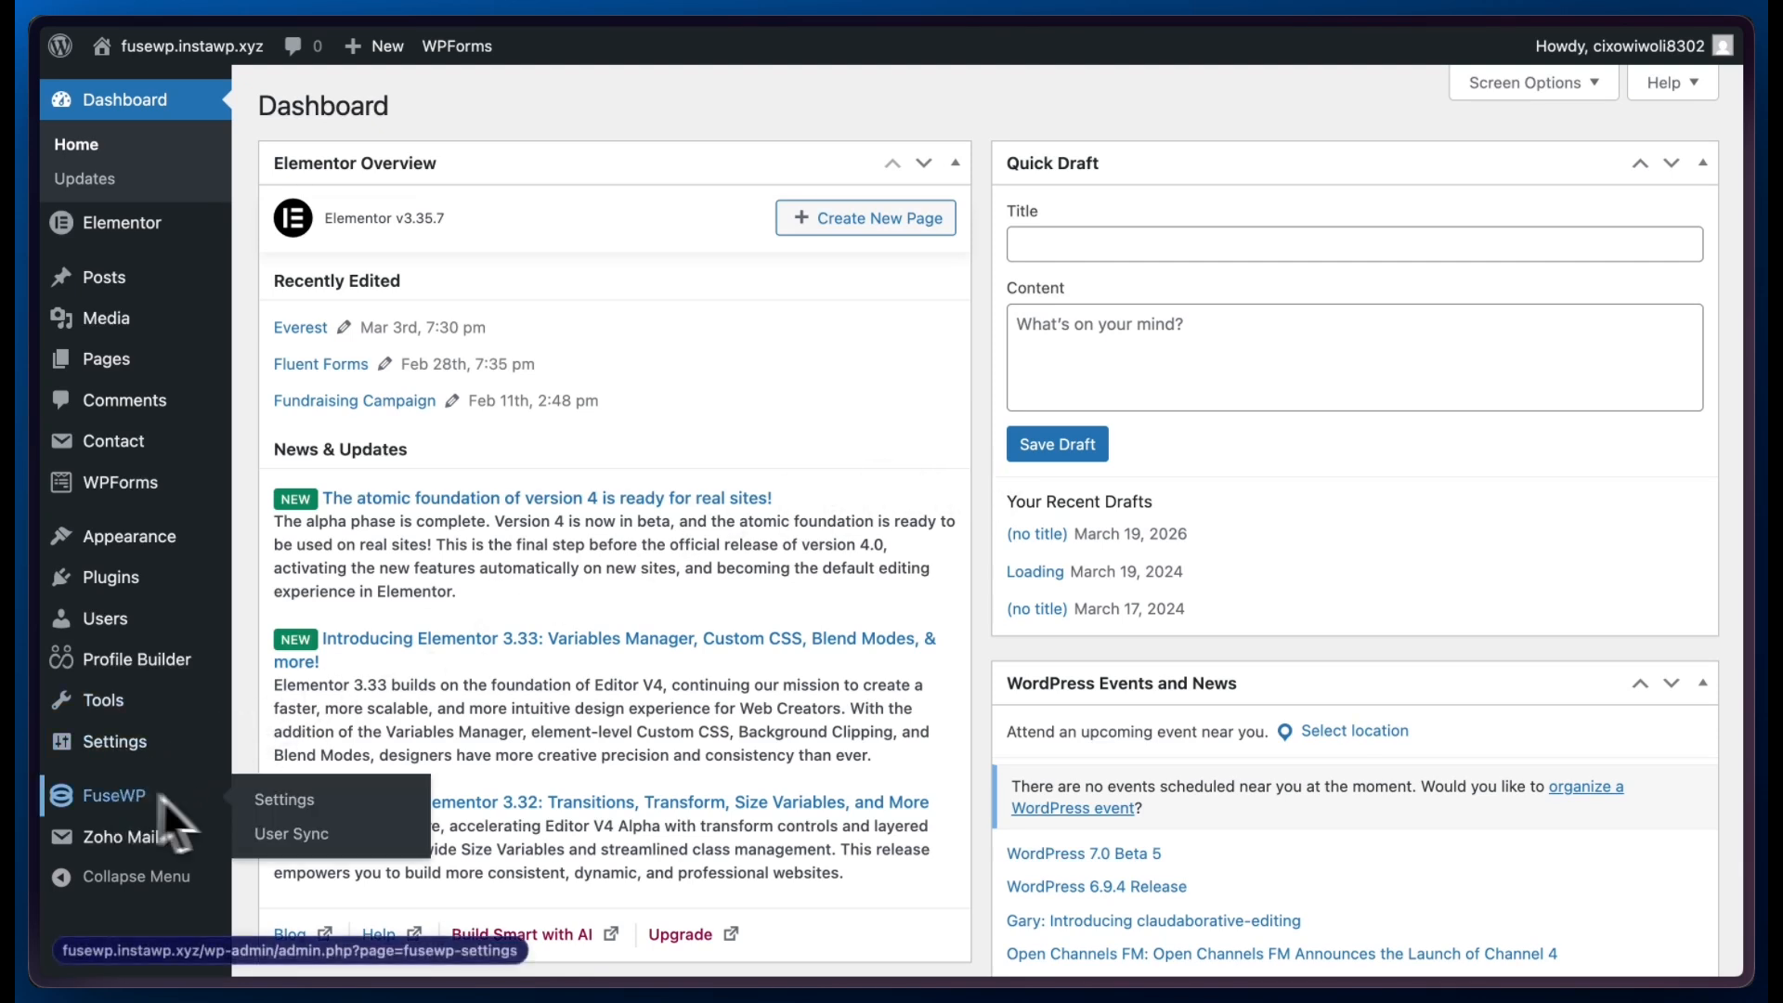
left_click(312, 836)
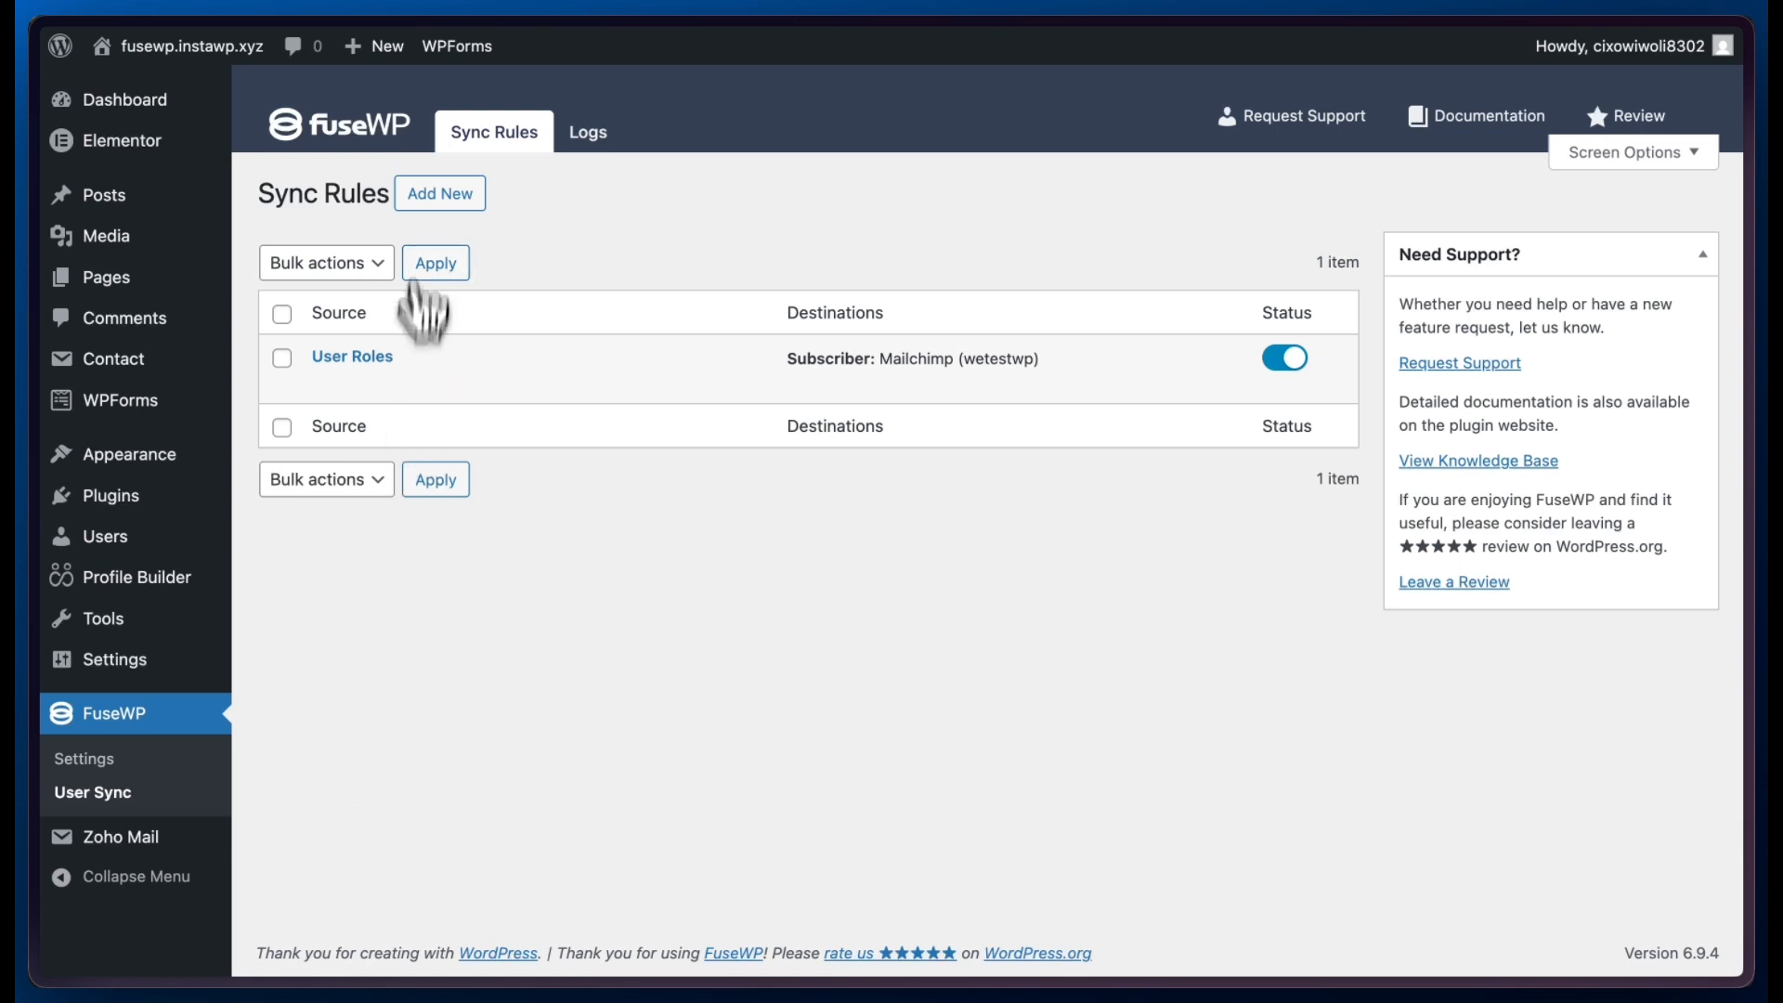
left_click(420, 190)
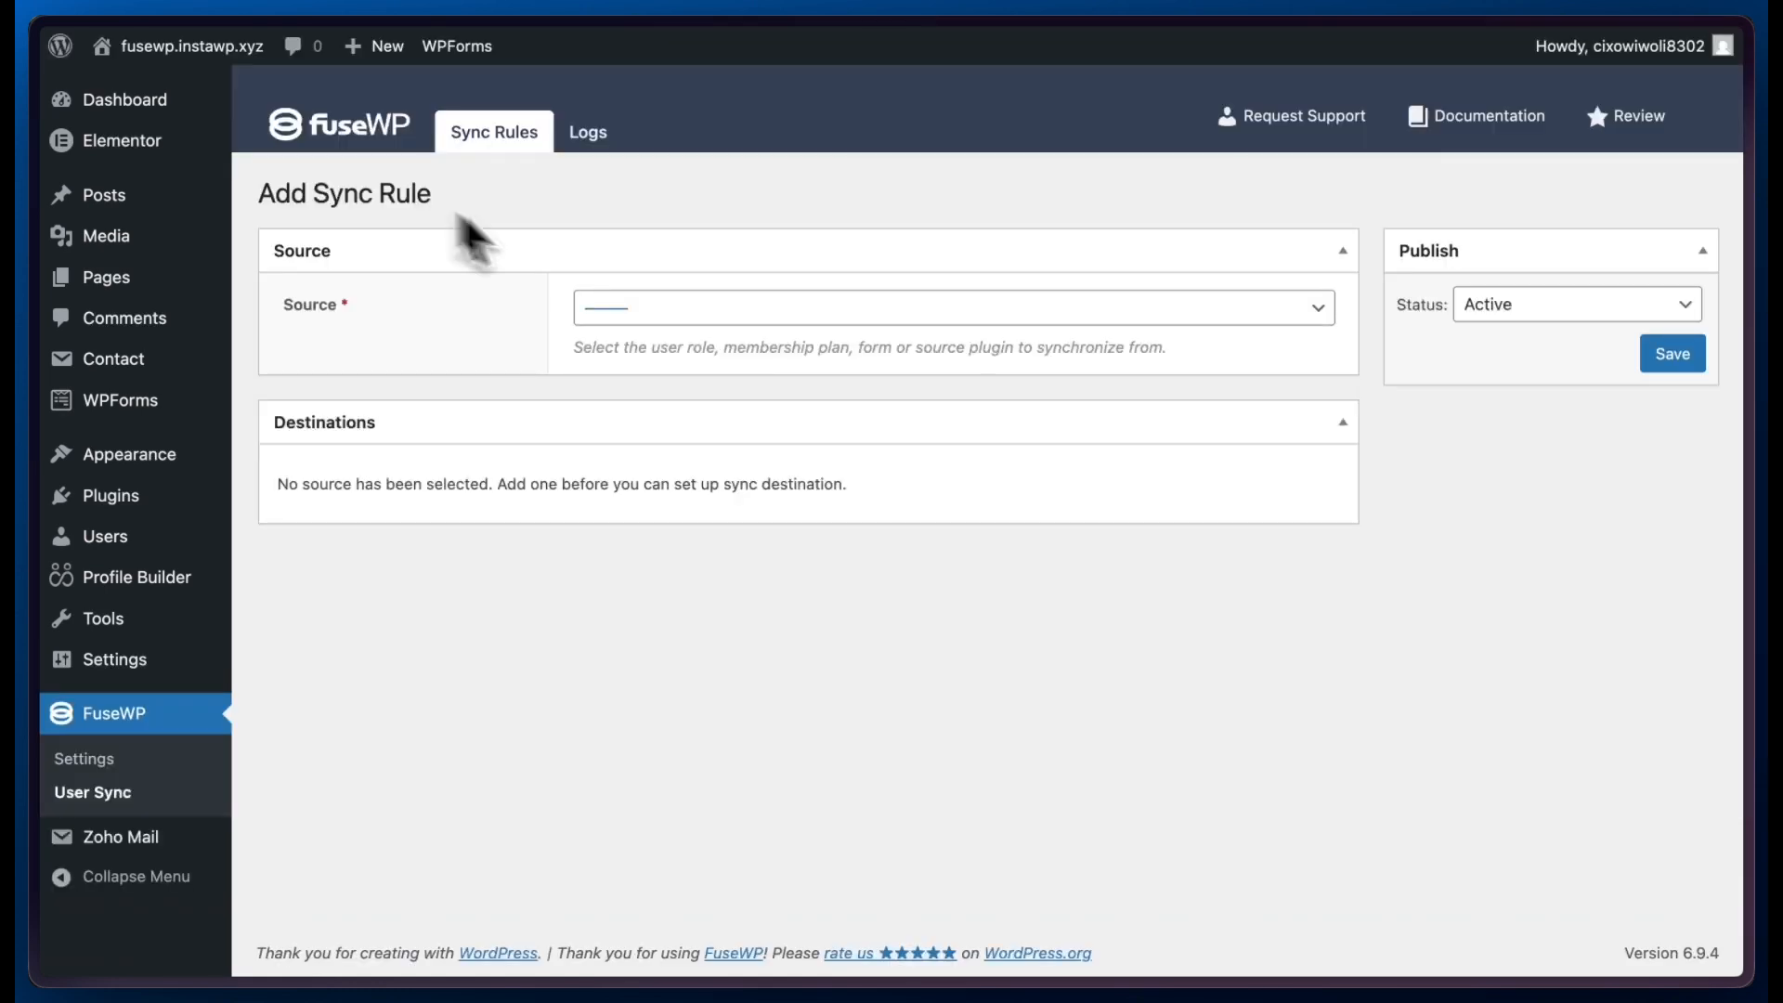
left_click(734, 310)
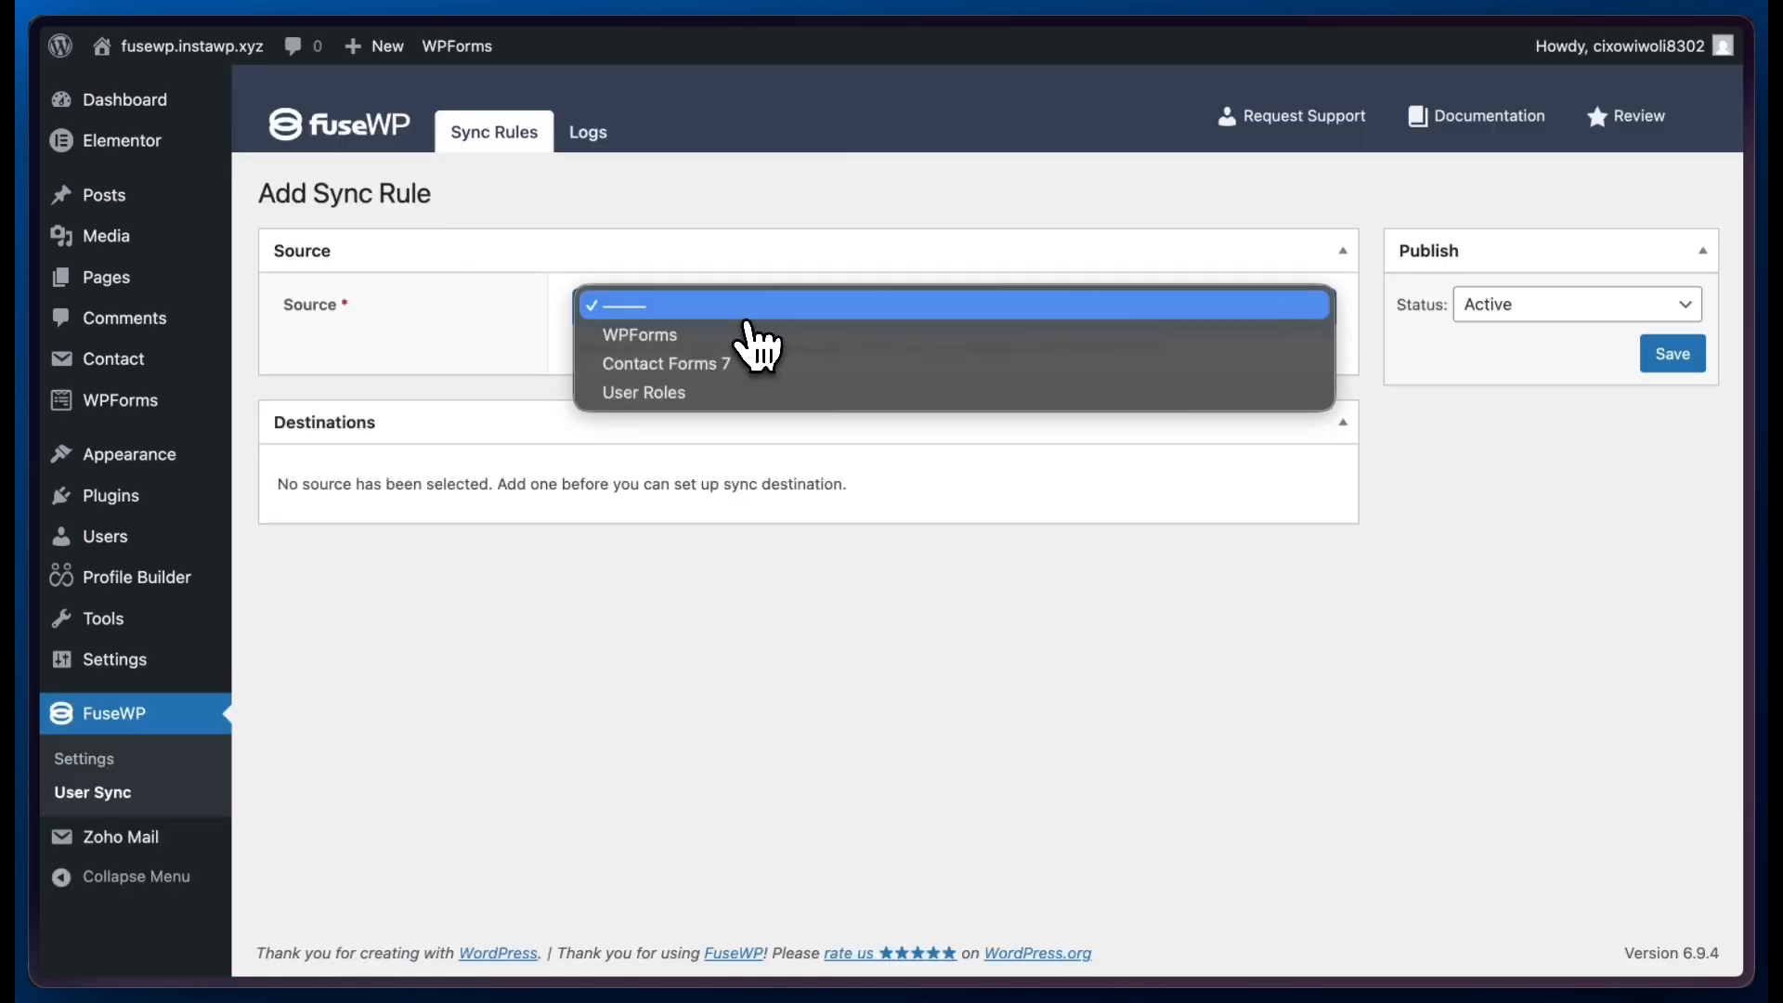
left_click(709, 340)
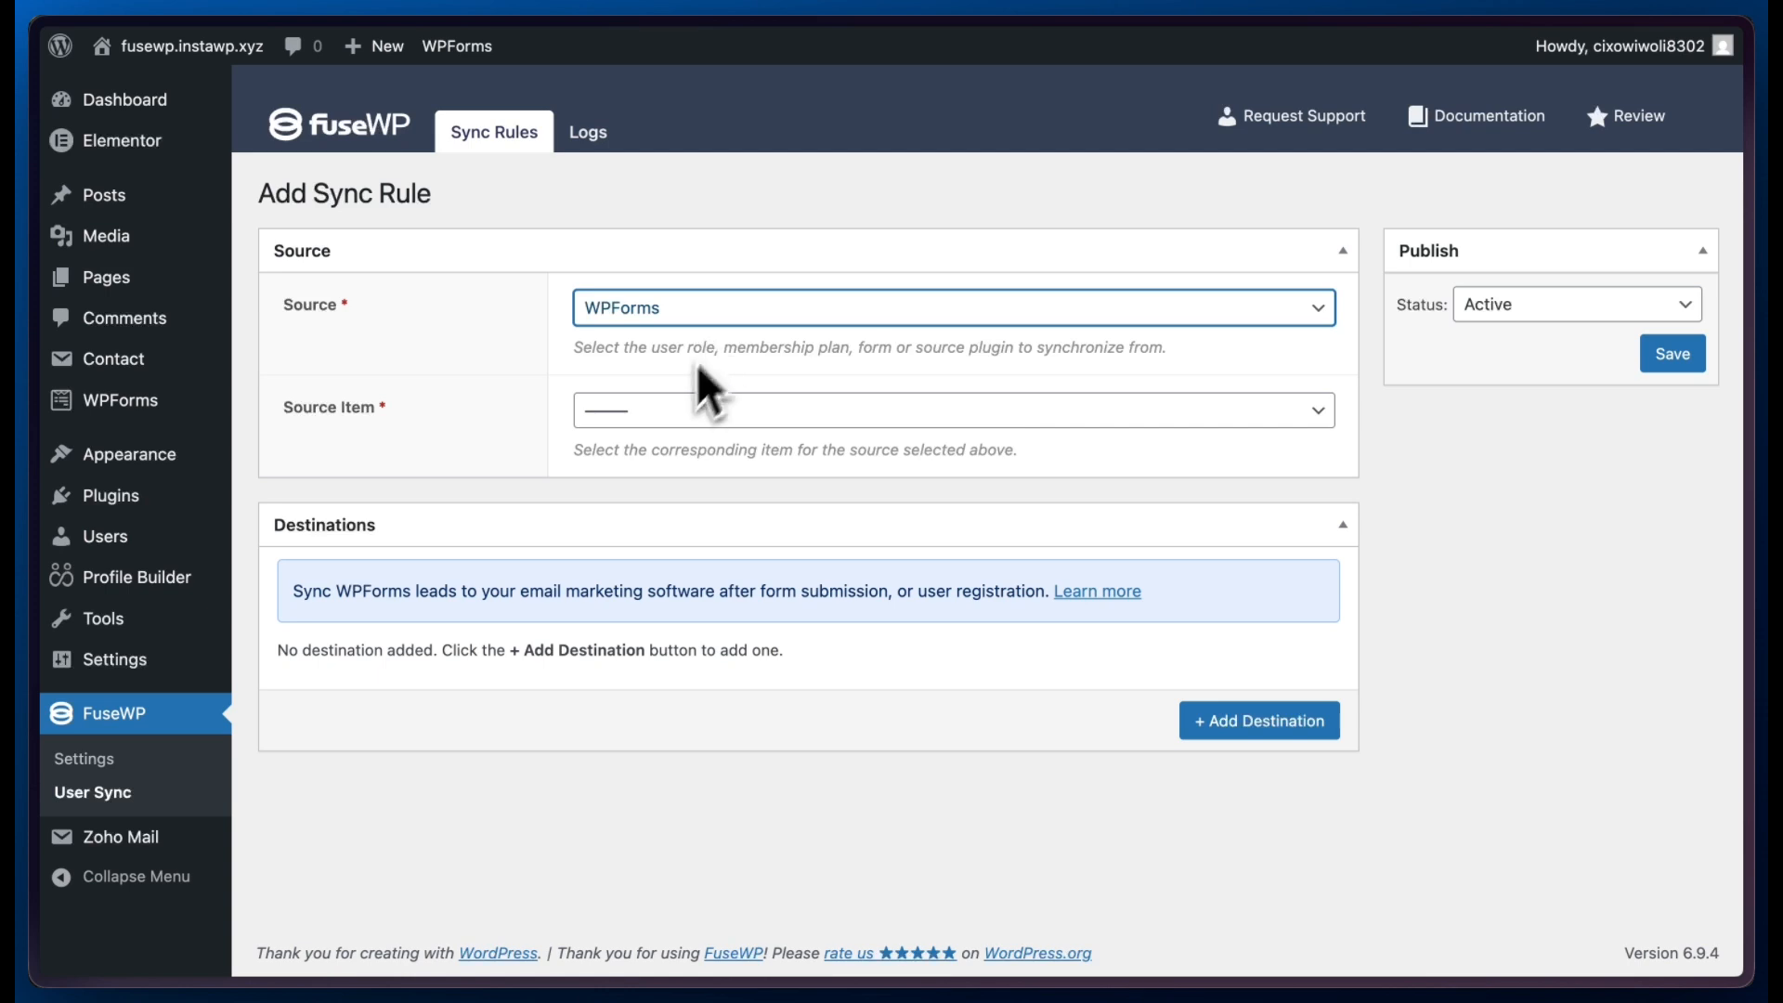
left_click(661, 416)
left_click(699, 437)
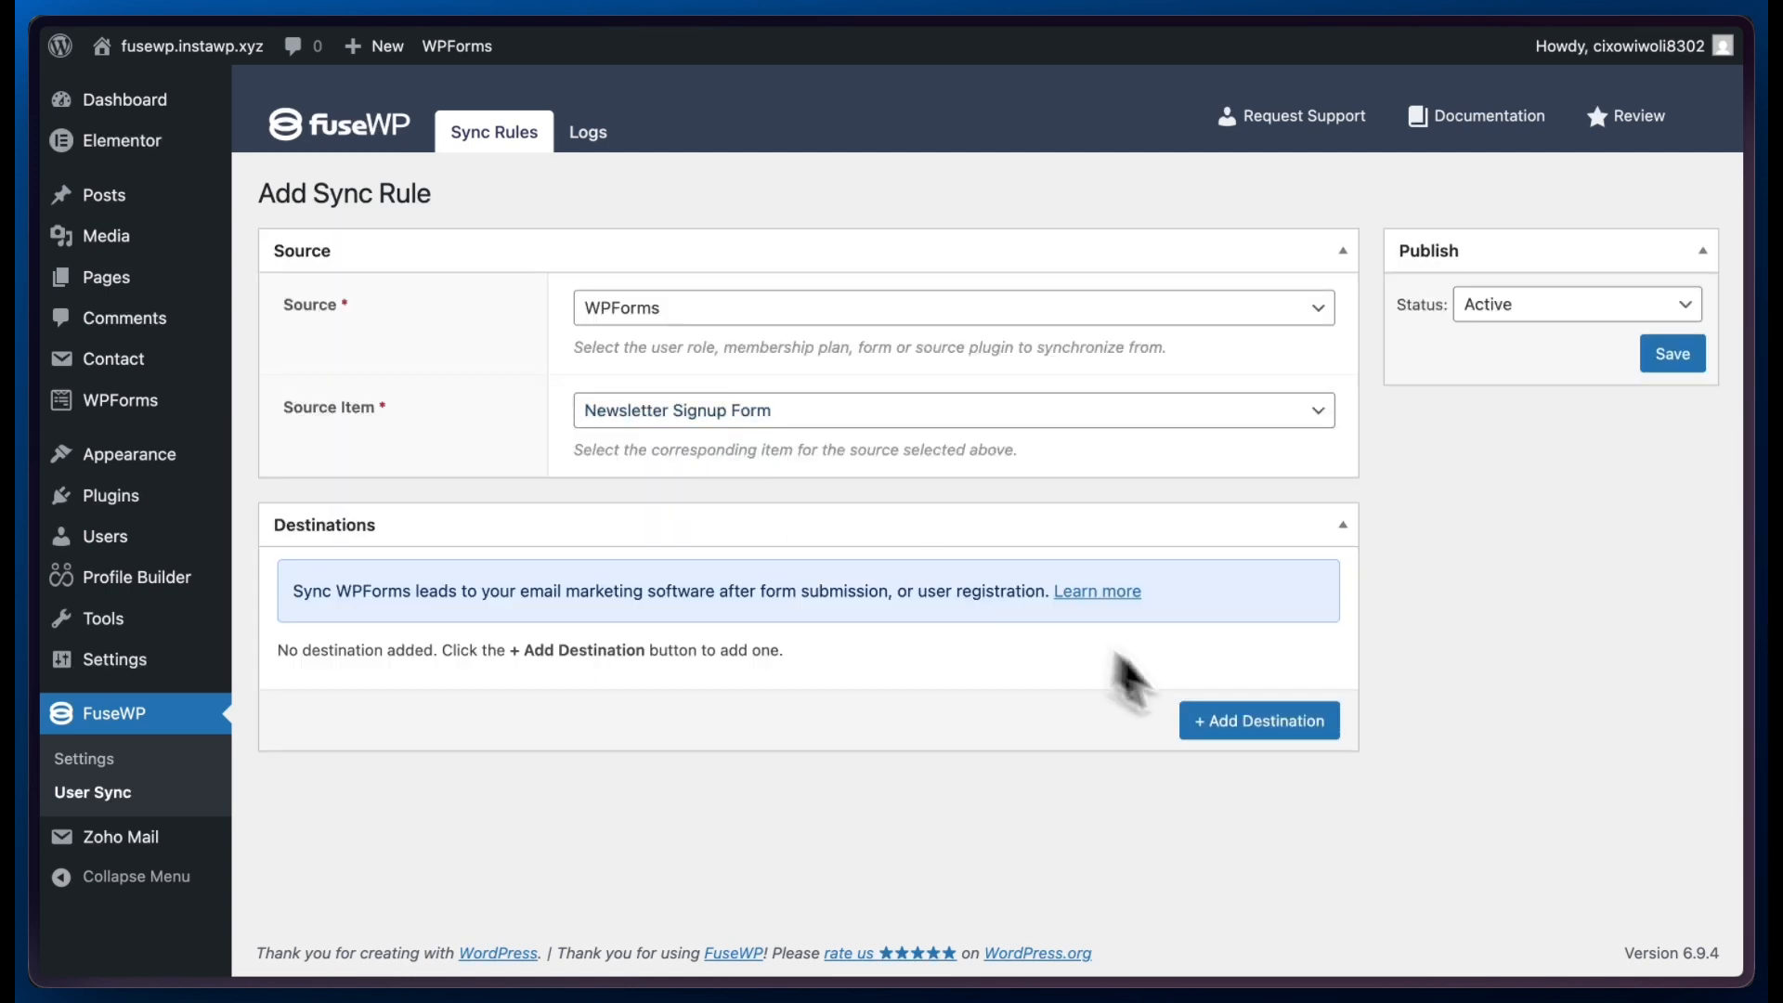
- Add a destination to the sync rule with the After Form Submission event and the Mailchimp integration
left_click(1243, 724)
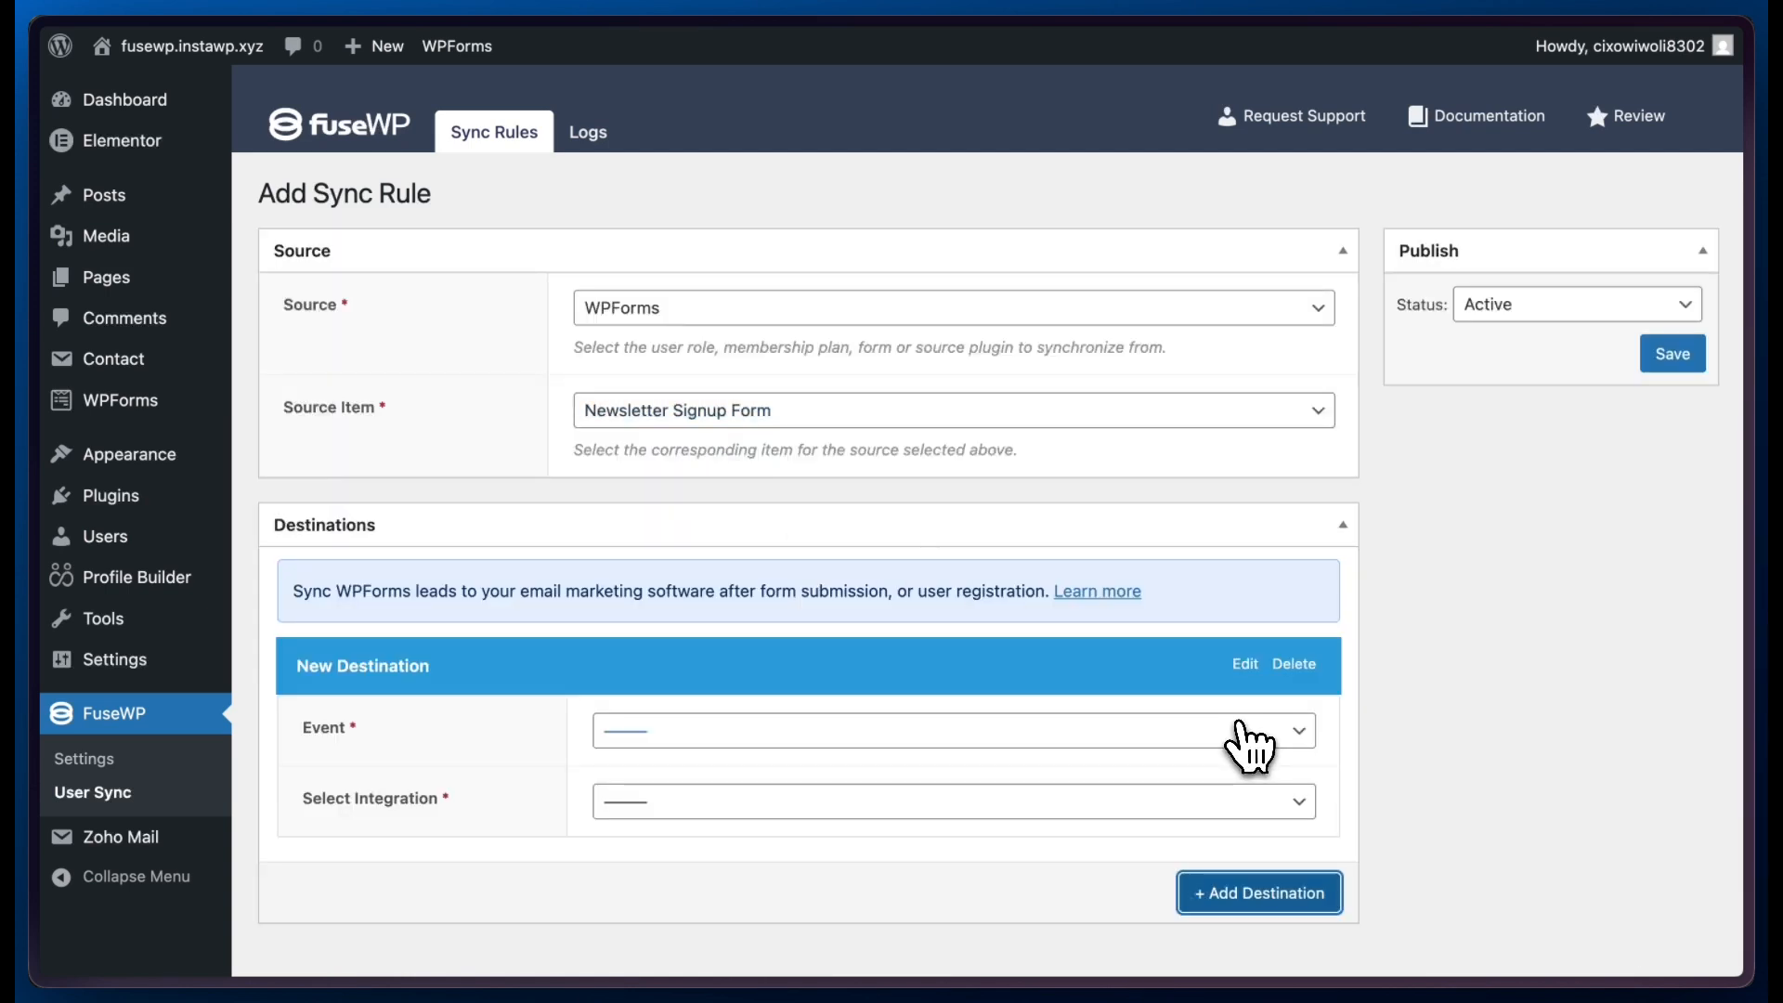
left_click(1088, 736)
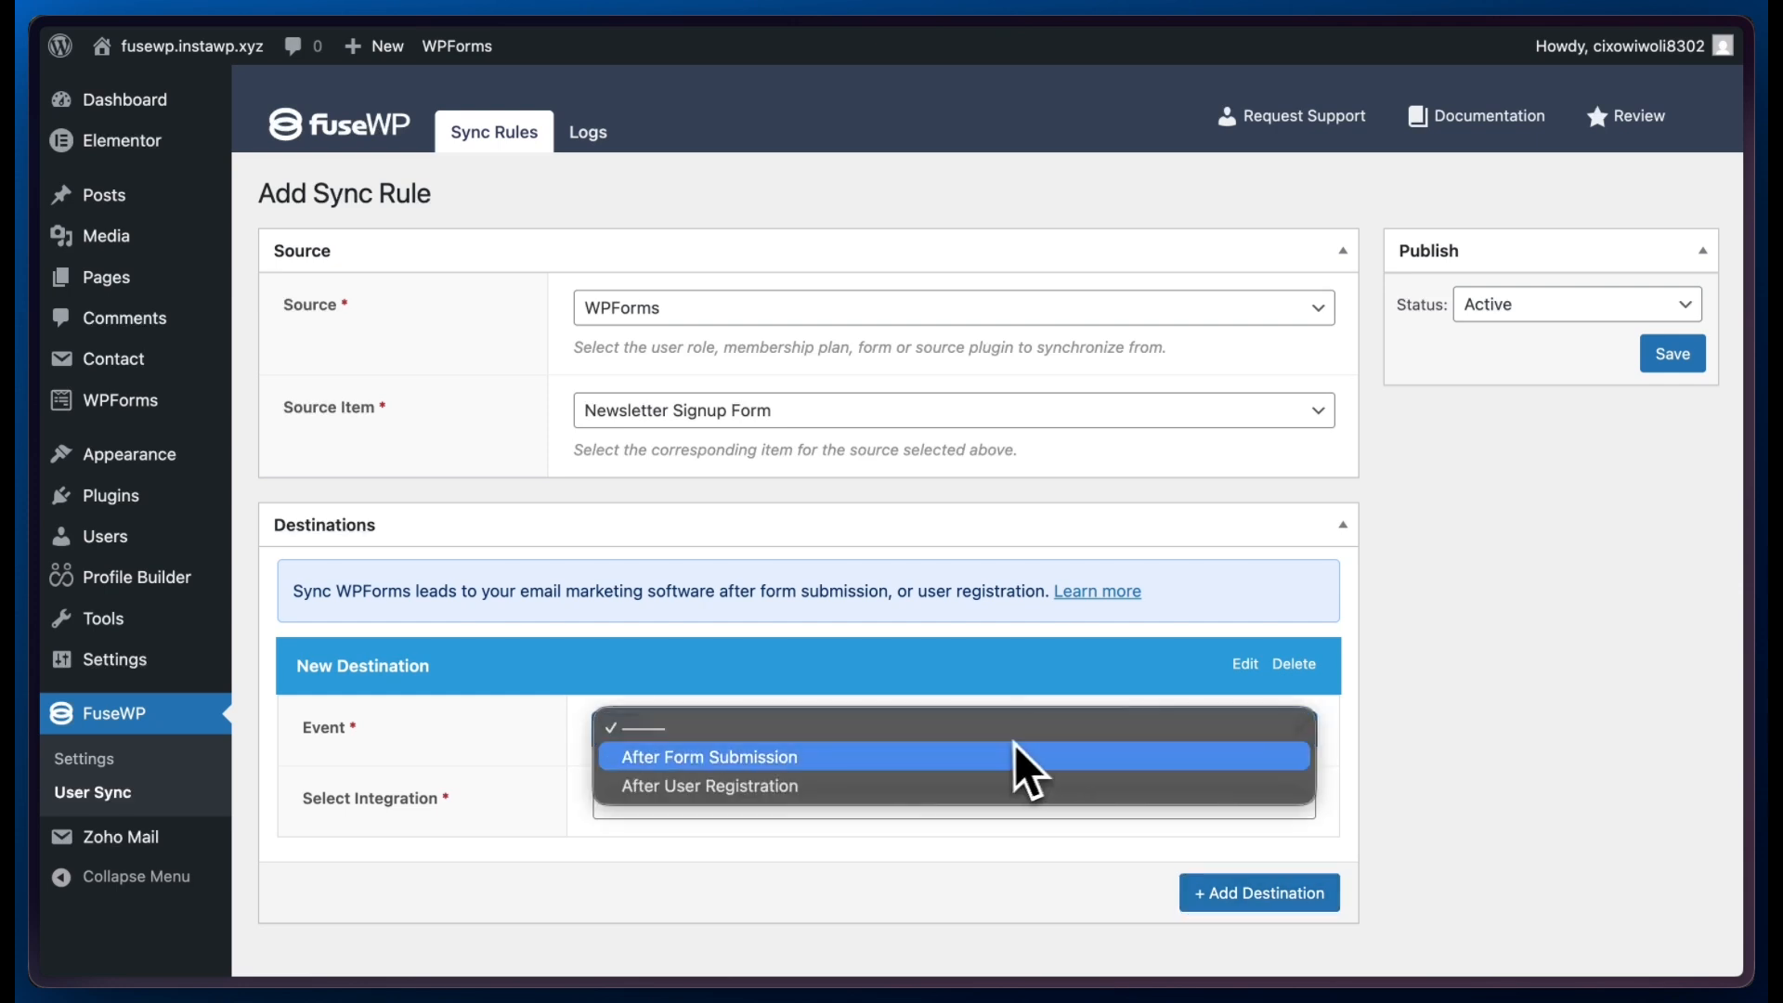
left_click(921, 755)
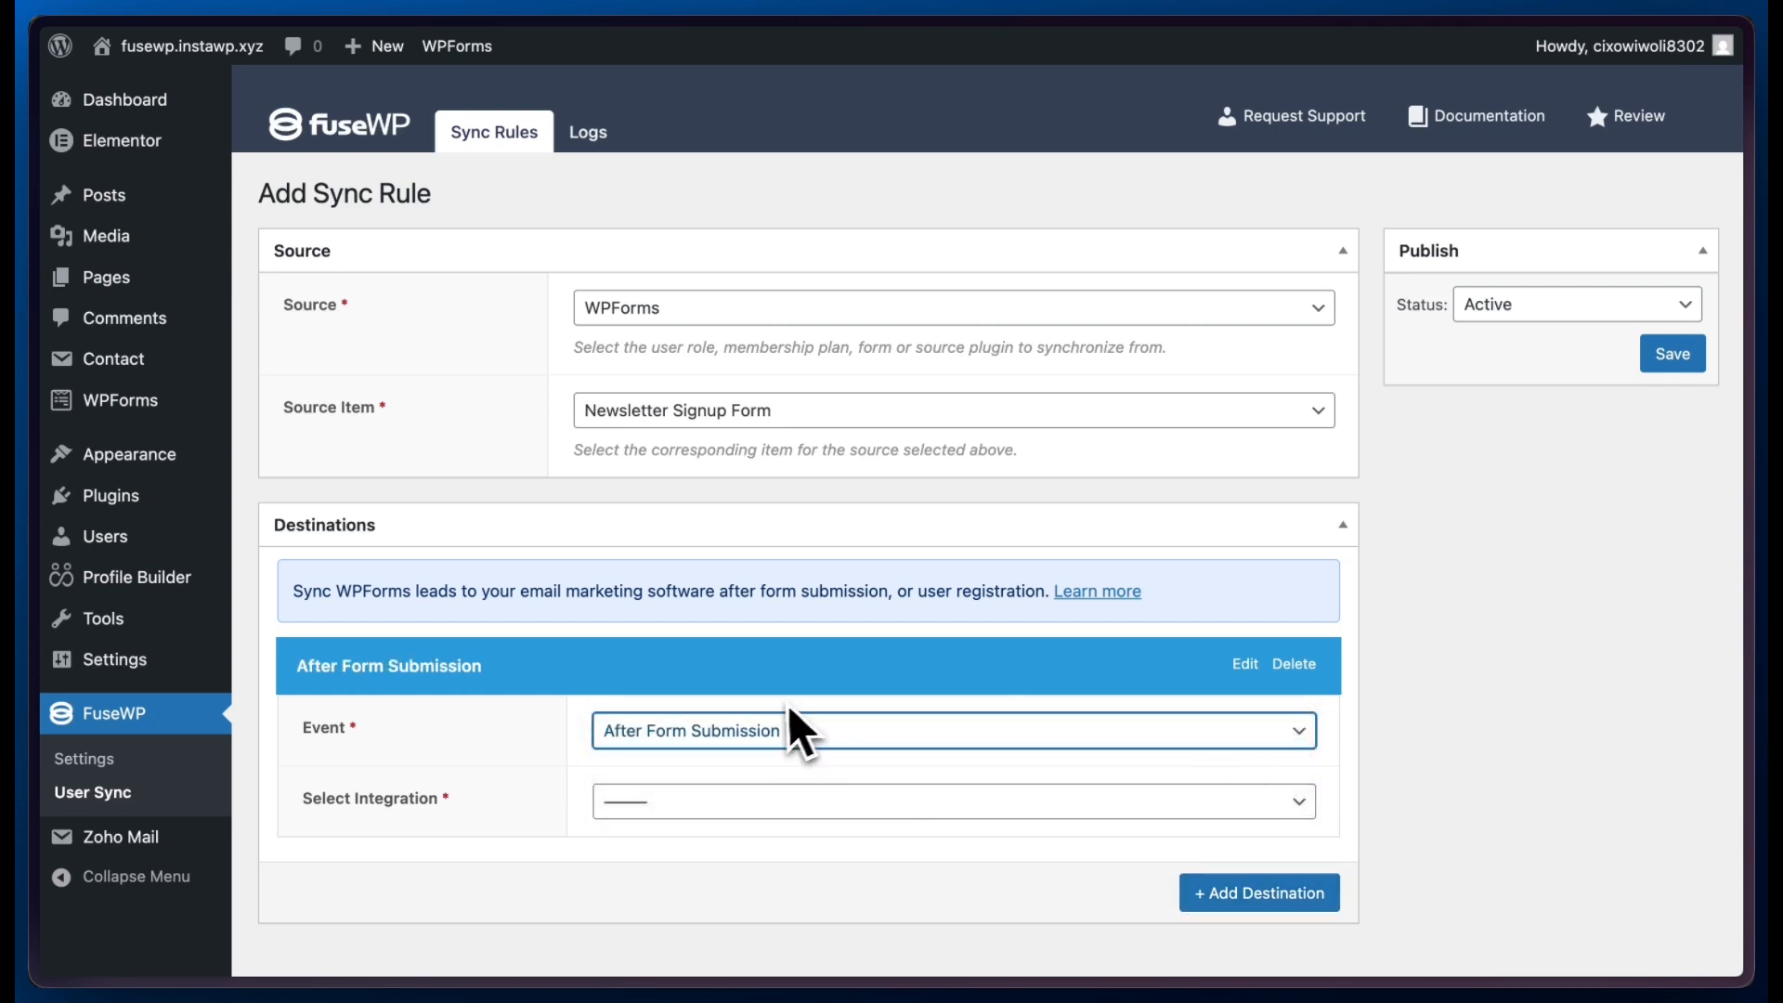
left_click(706, 804)
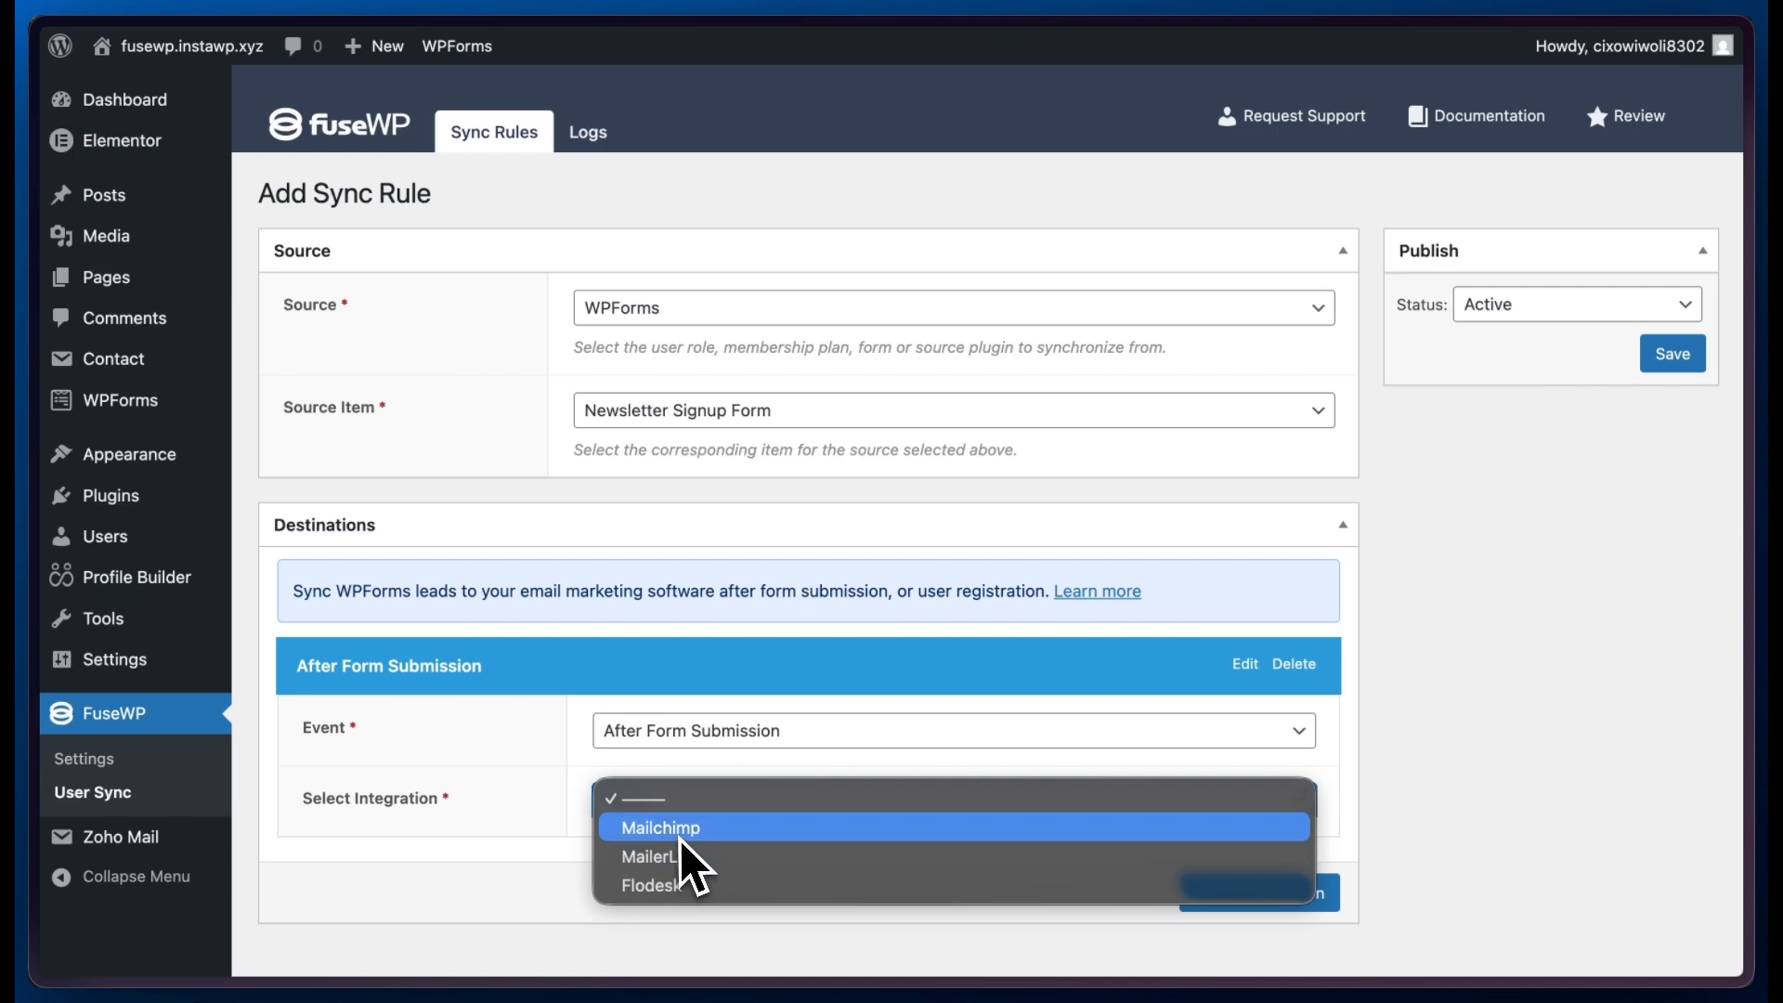
left_click(678, 836)
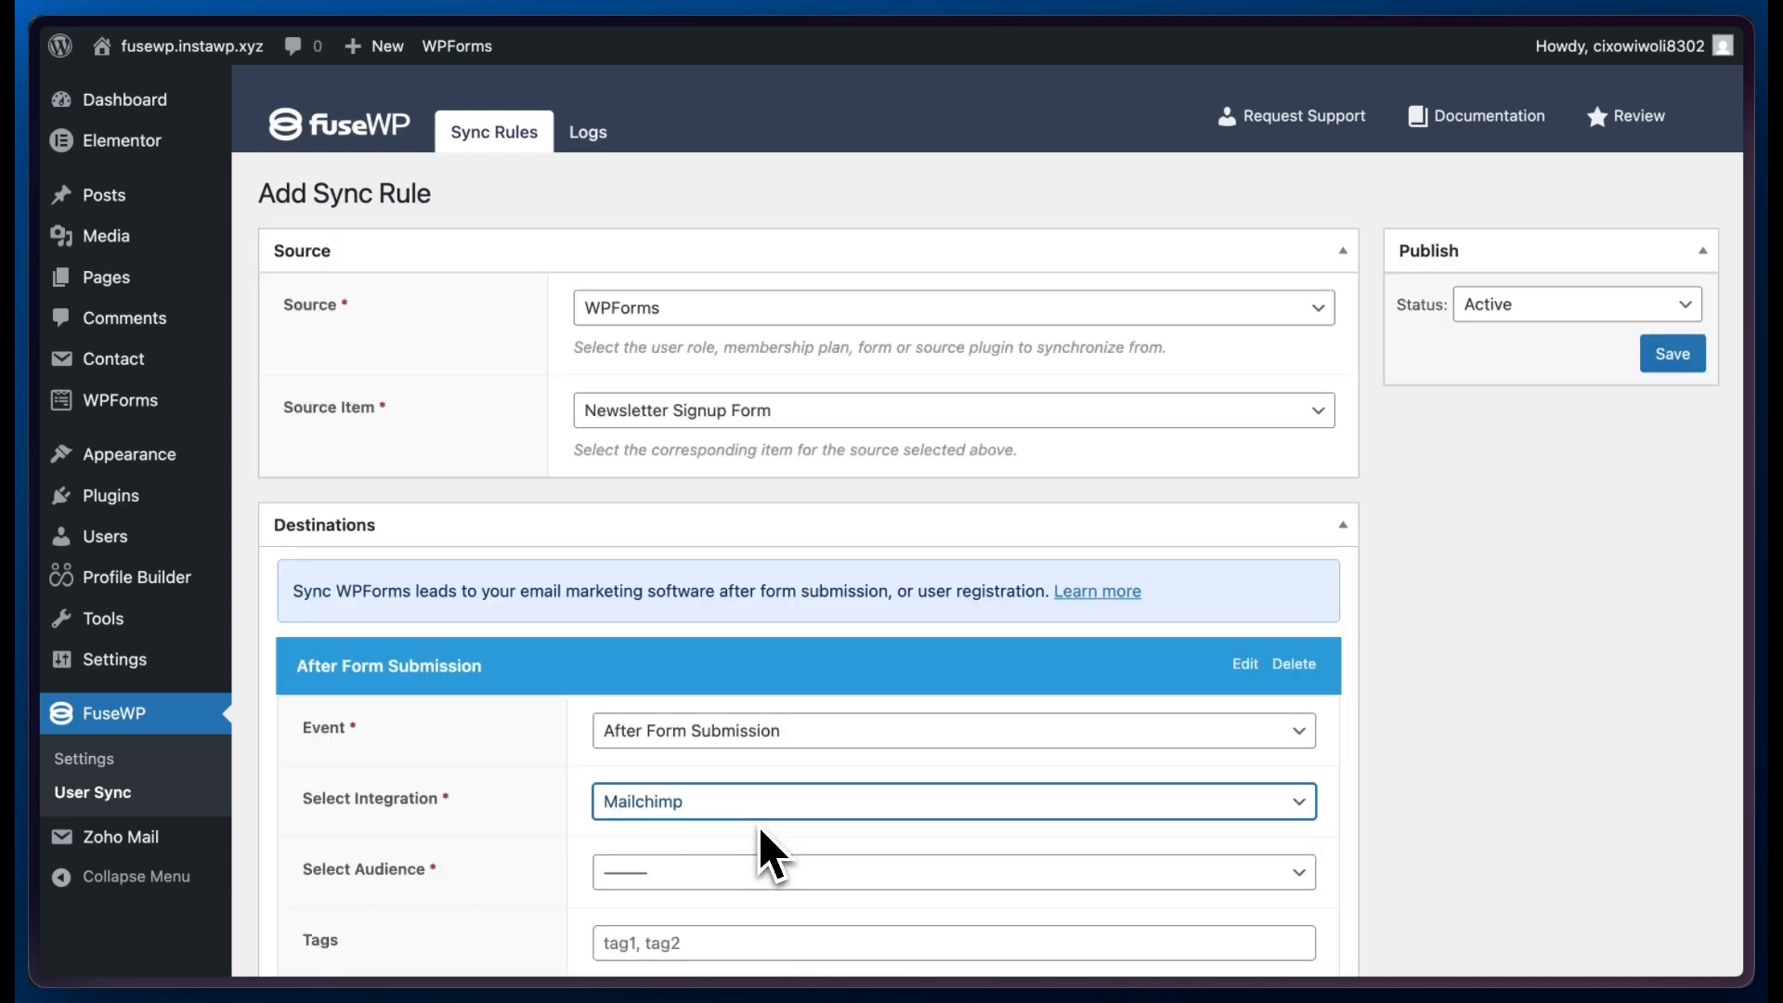
- Set the After Form Submission destination's audience to wetestwp and its contact tag to NEWSLETTER
scroll(760, 829, "down", 3)
left_click(661, 650)
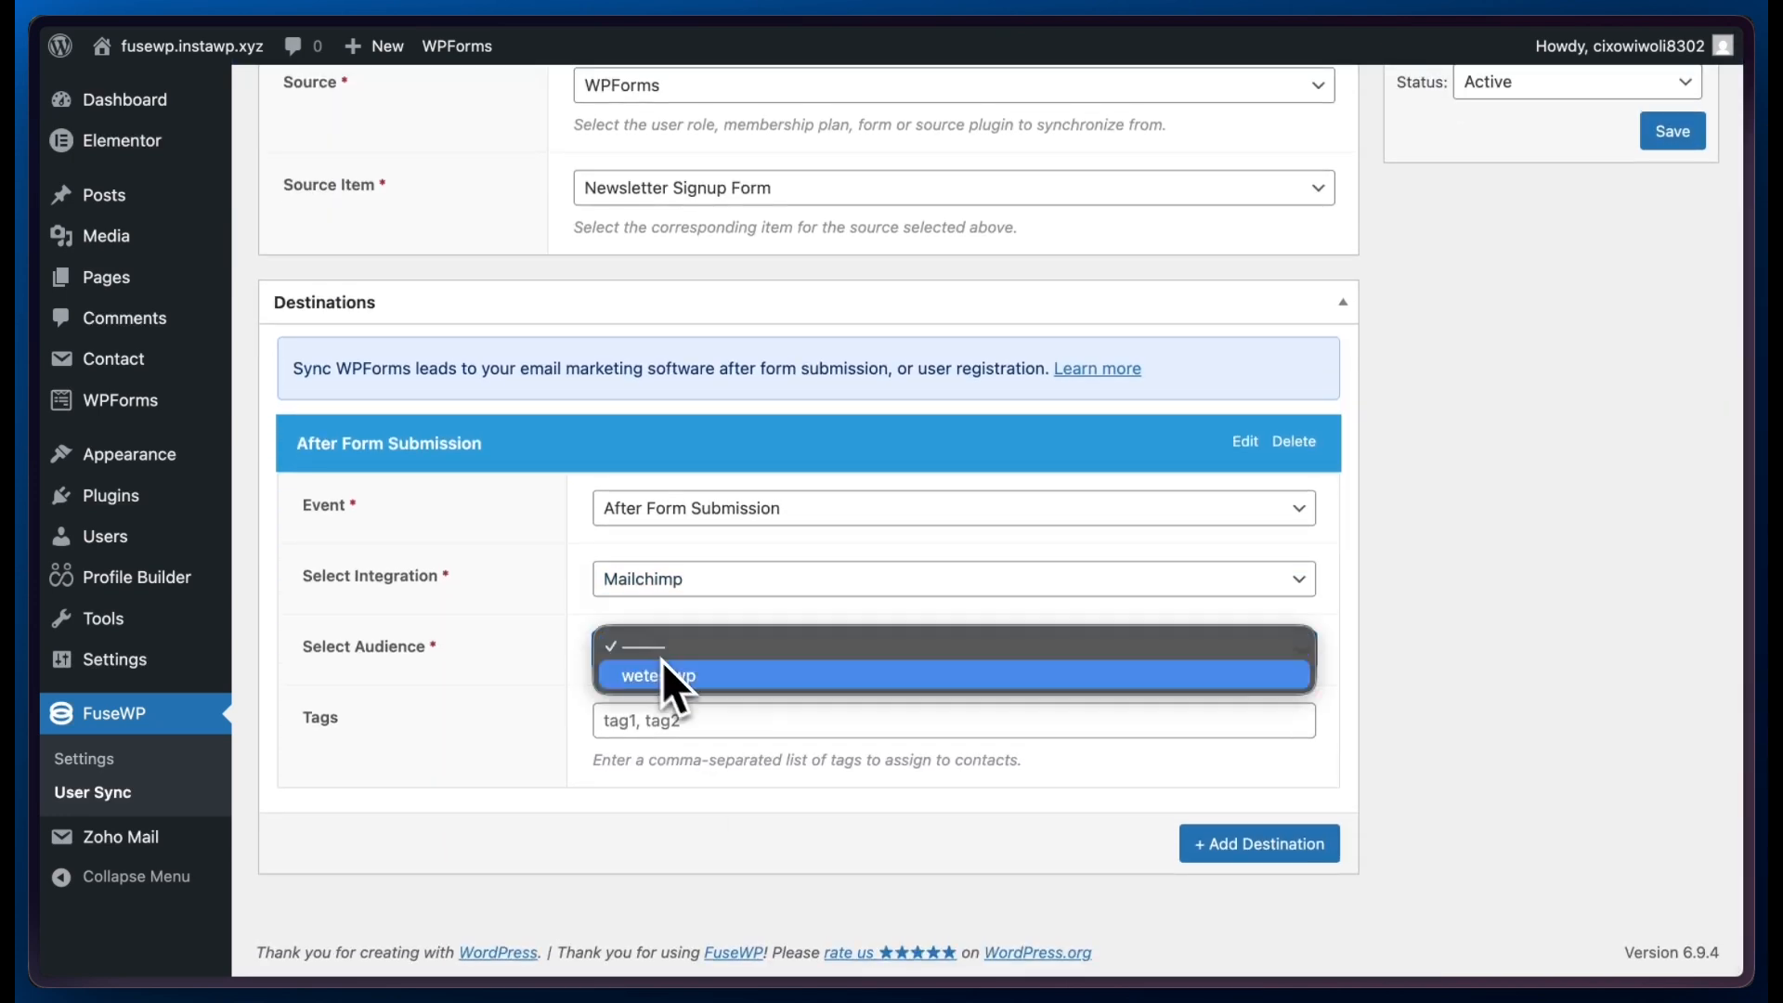
left_click(688, 682)
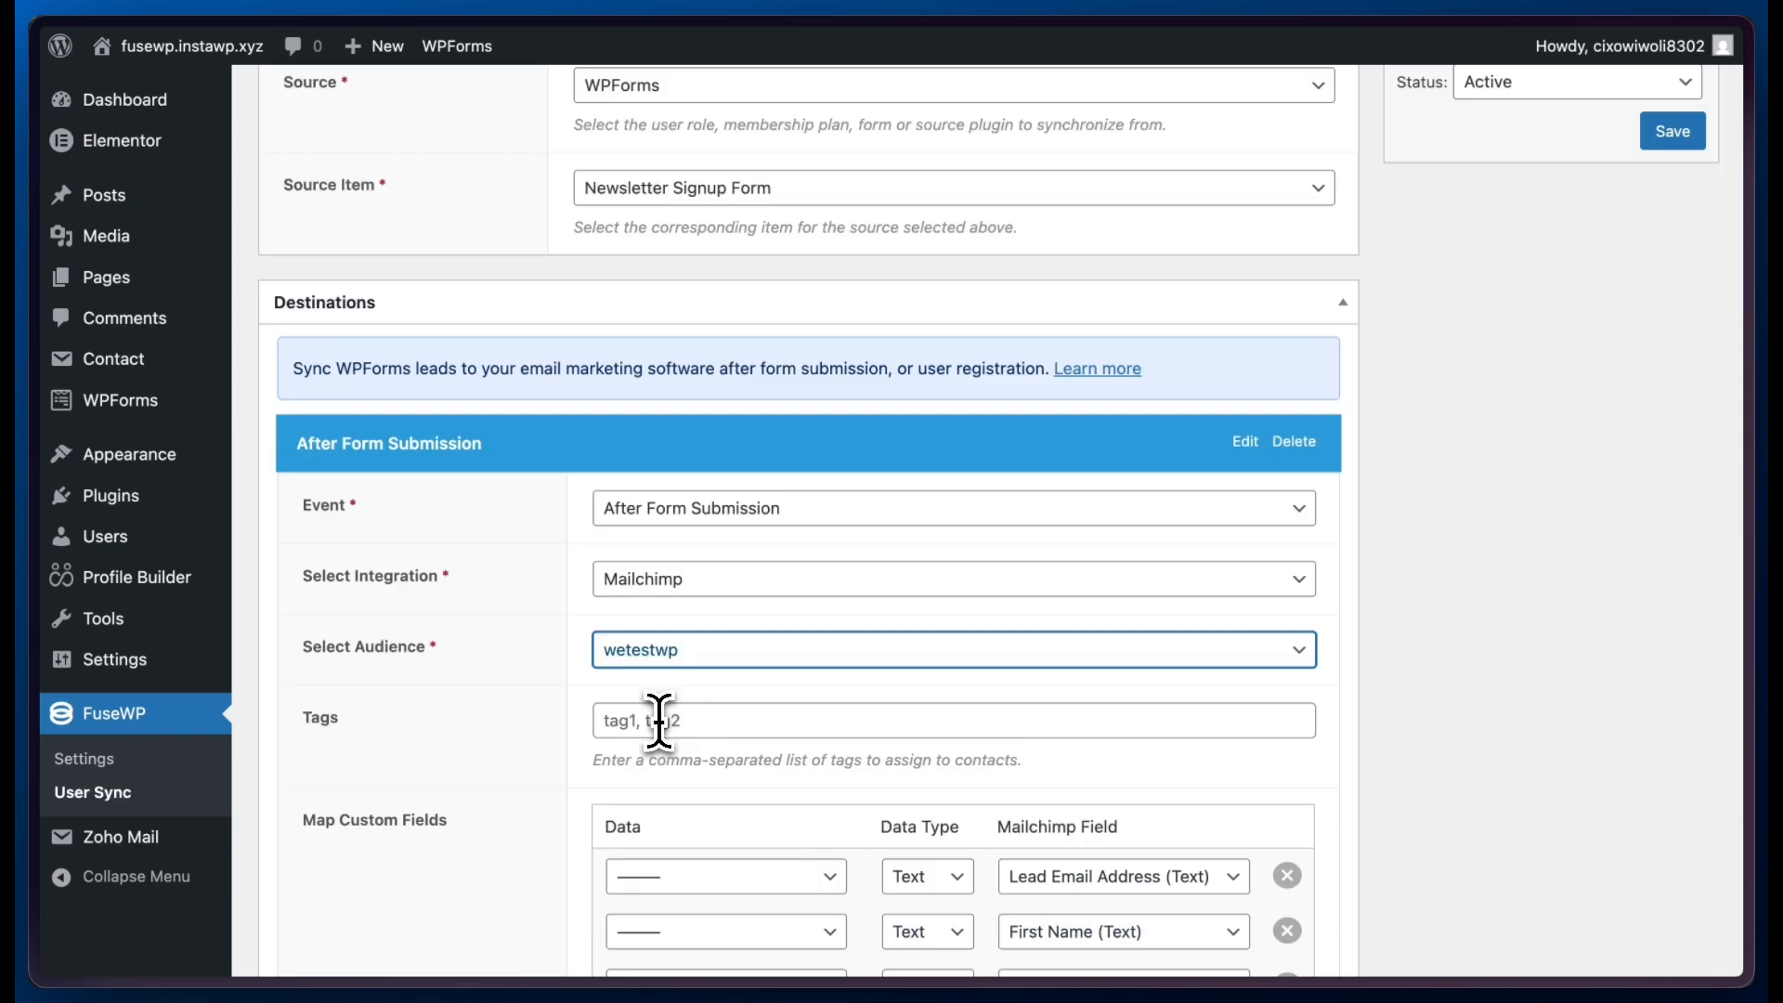
left_click(661, 724)
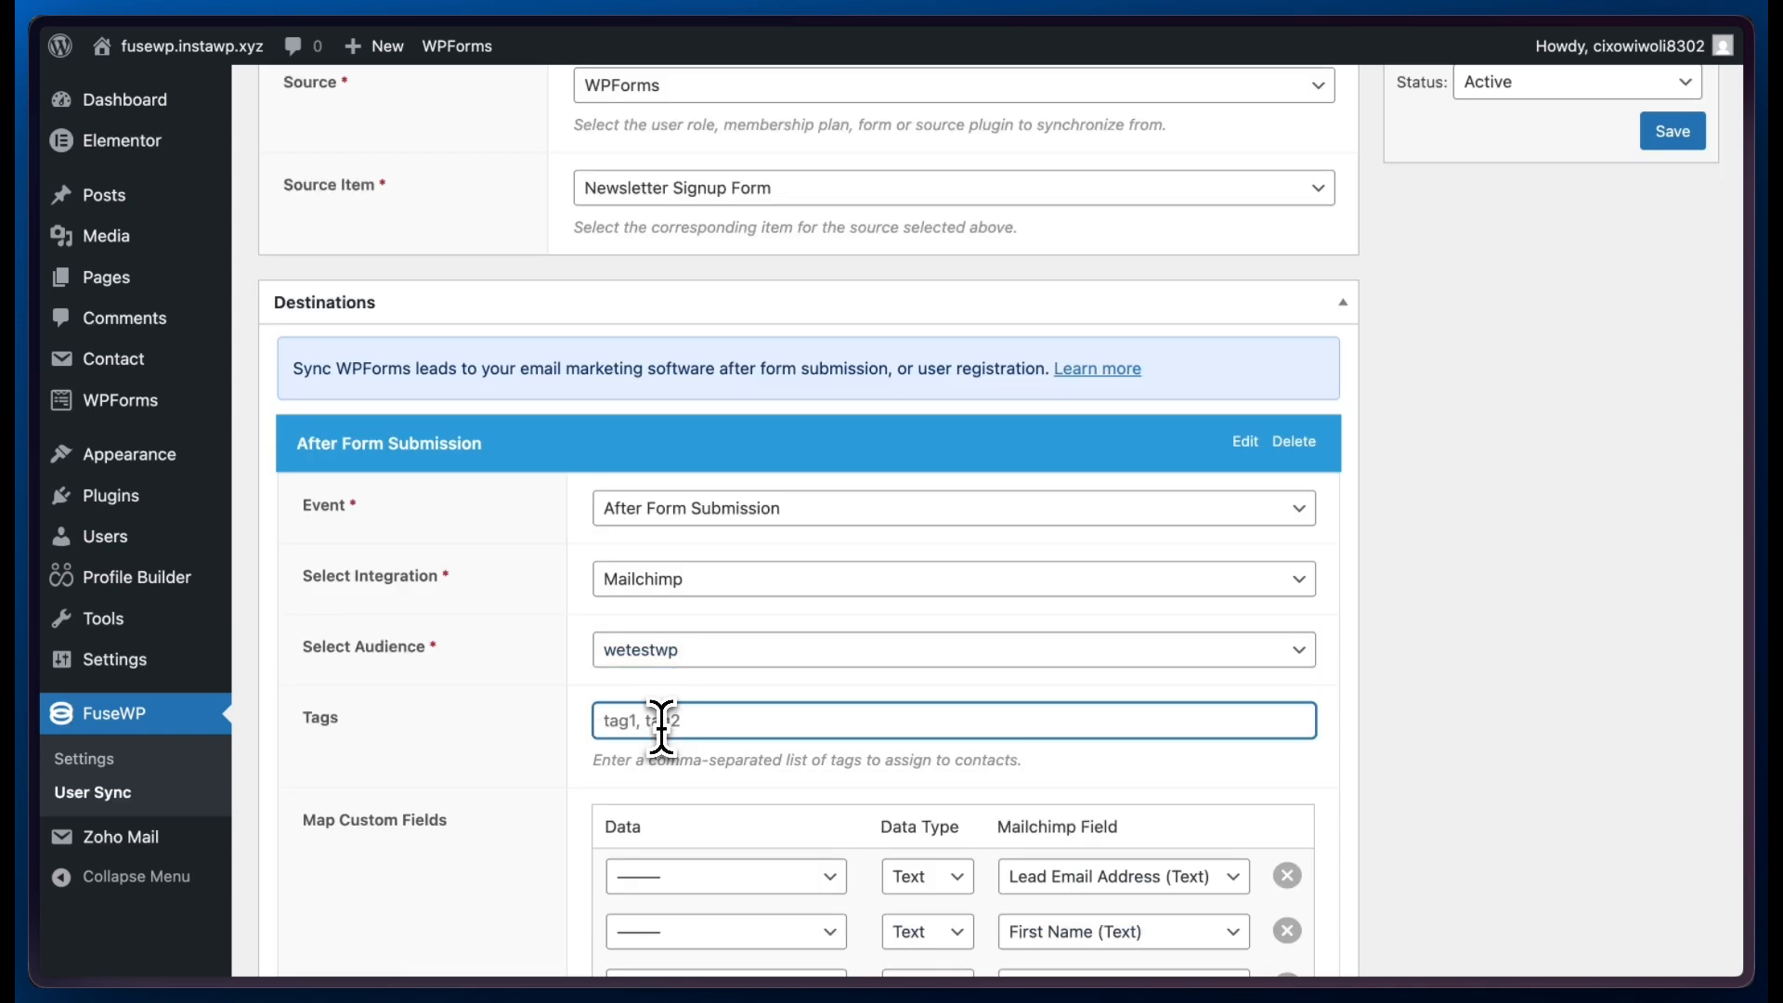
type("NEWSLETTER")
- Examine the available data, data type and Mailchimp field options in the first custom field mapping
scroll(794, 766, "down", 1)
scroll(796, 778, "down", 2)
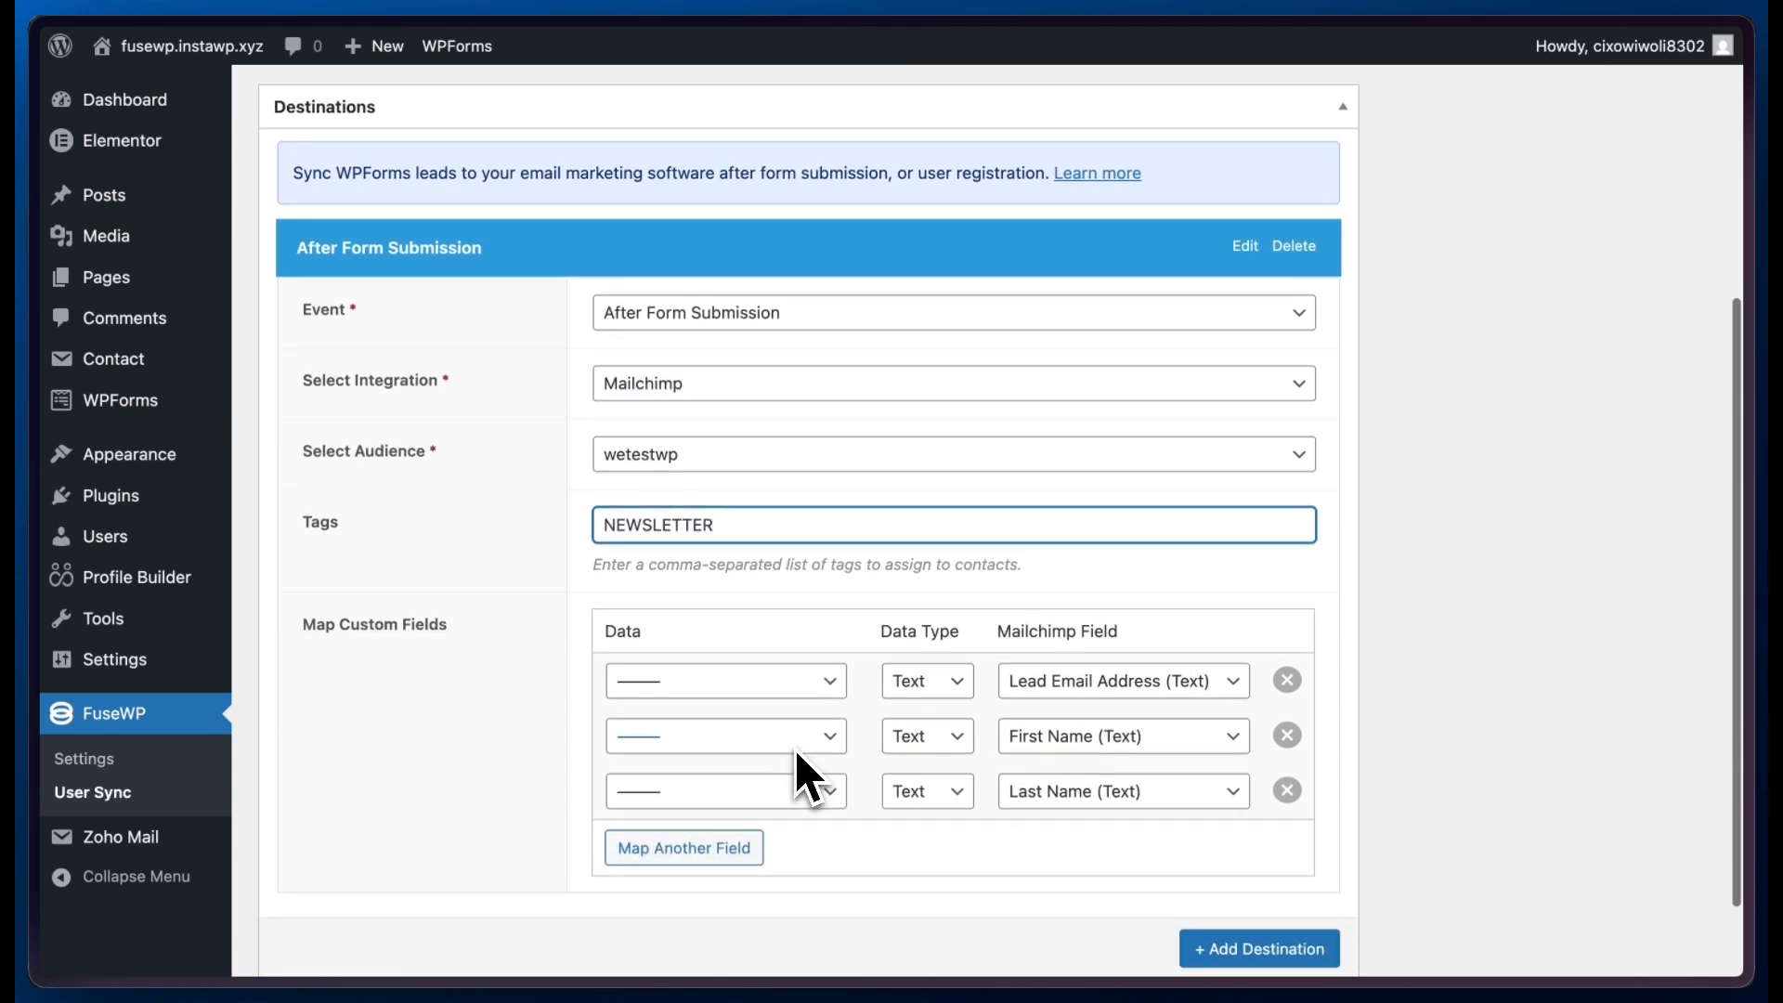
left_click(821, 684)
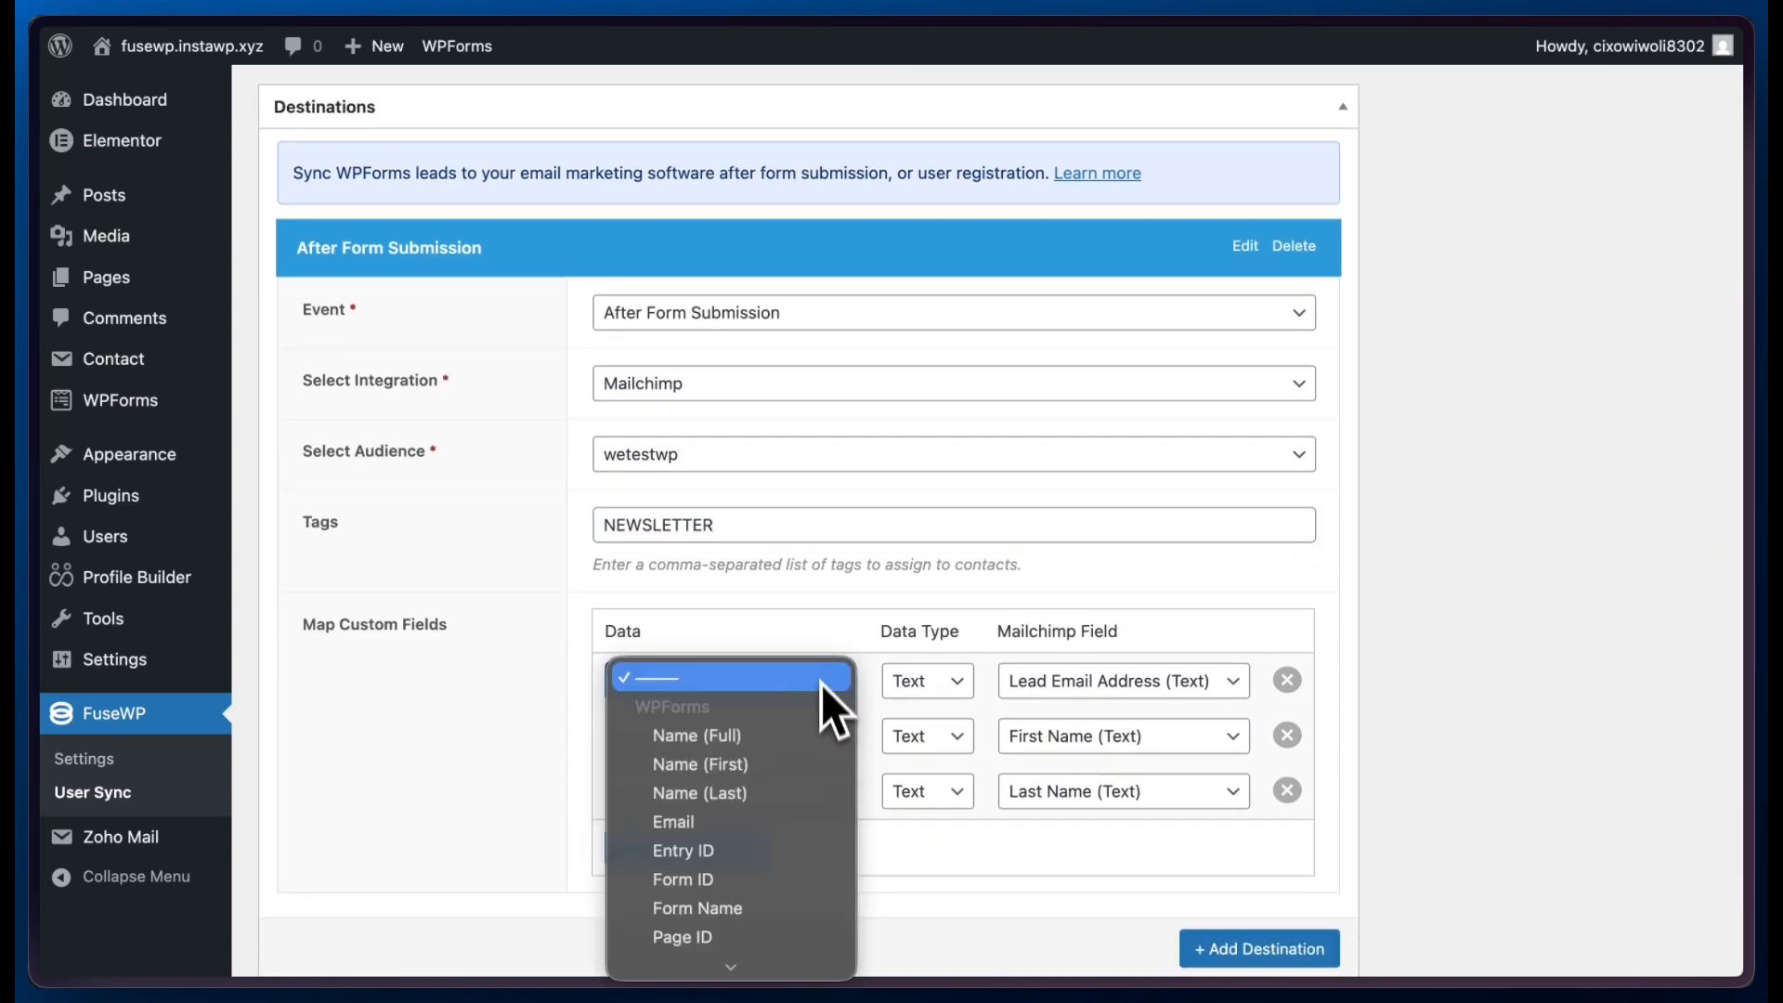
left_click(816, 634)
left_click(962, 683)
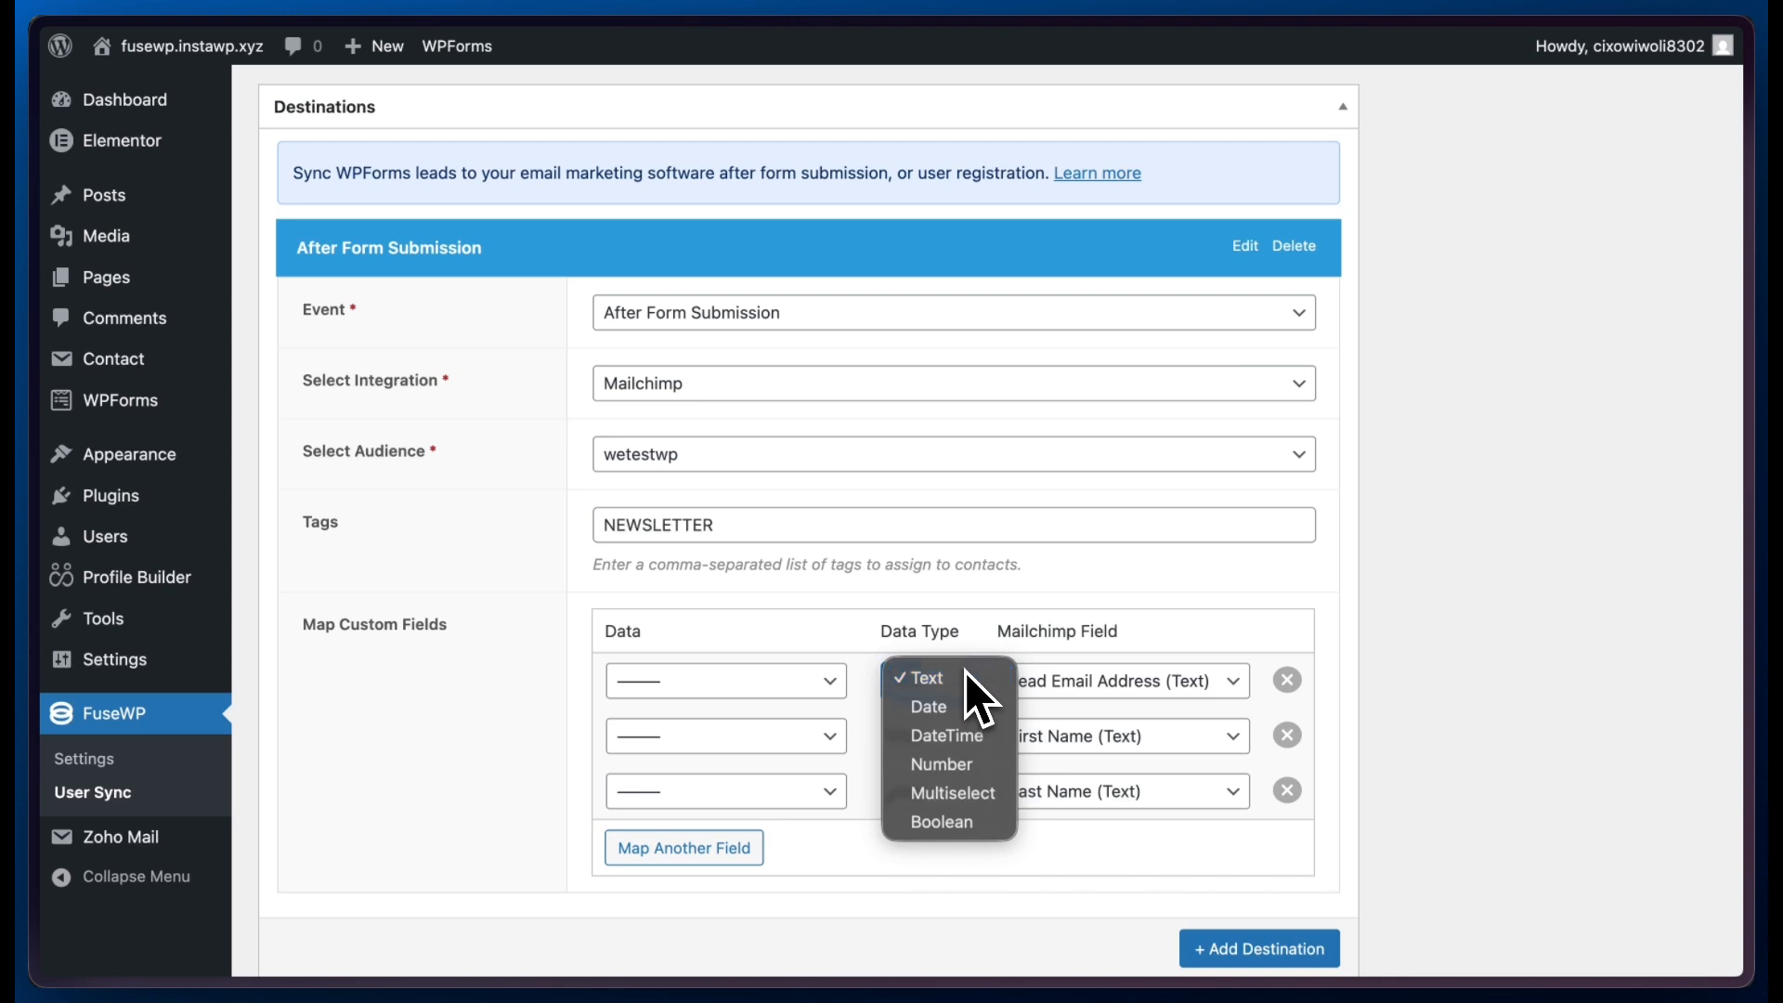
left_click(980, 632)
left_click(1077, 684)
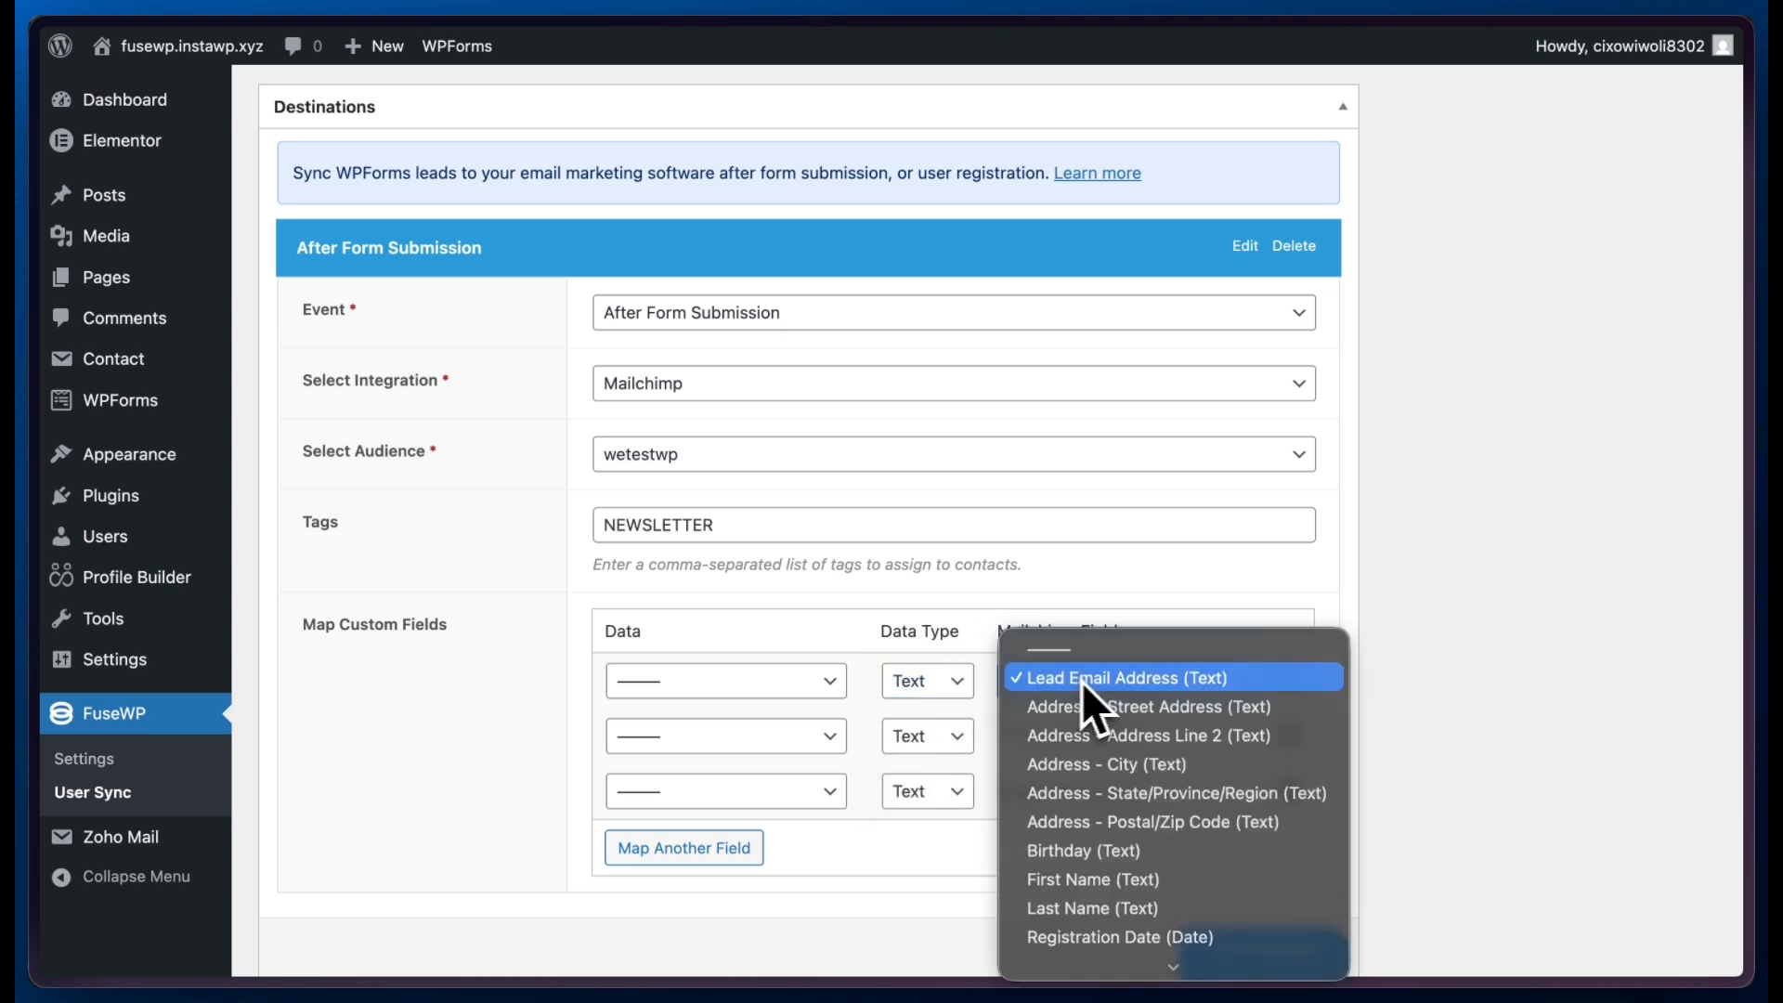
left_click(1239, 595)
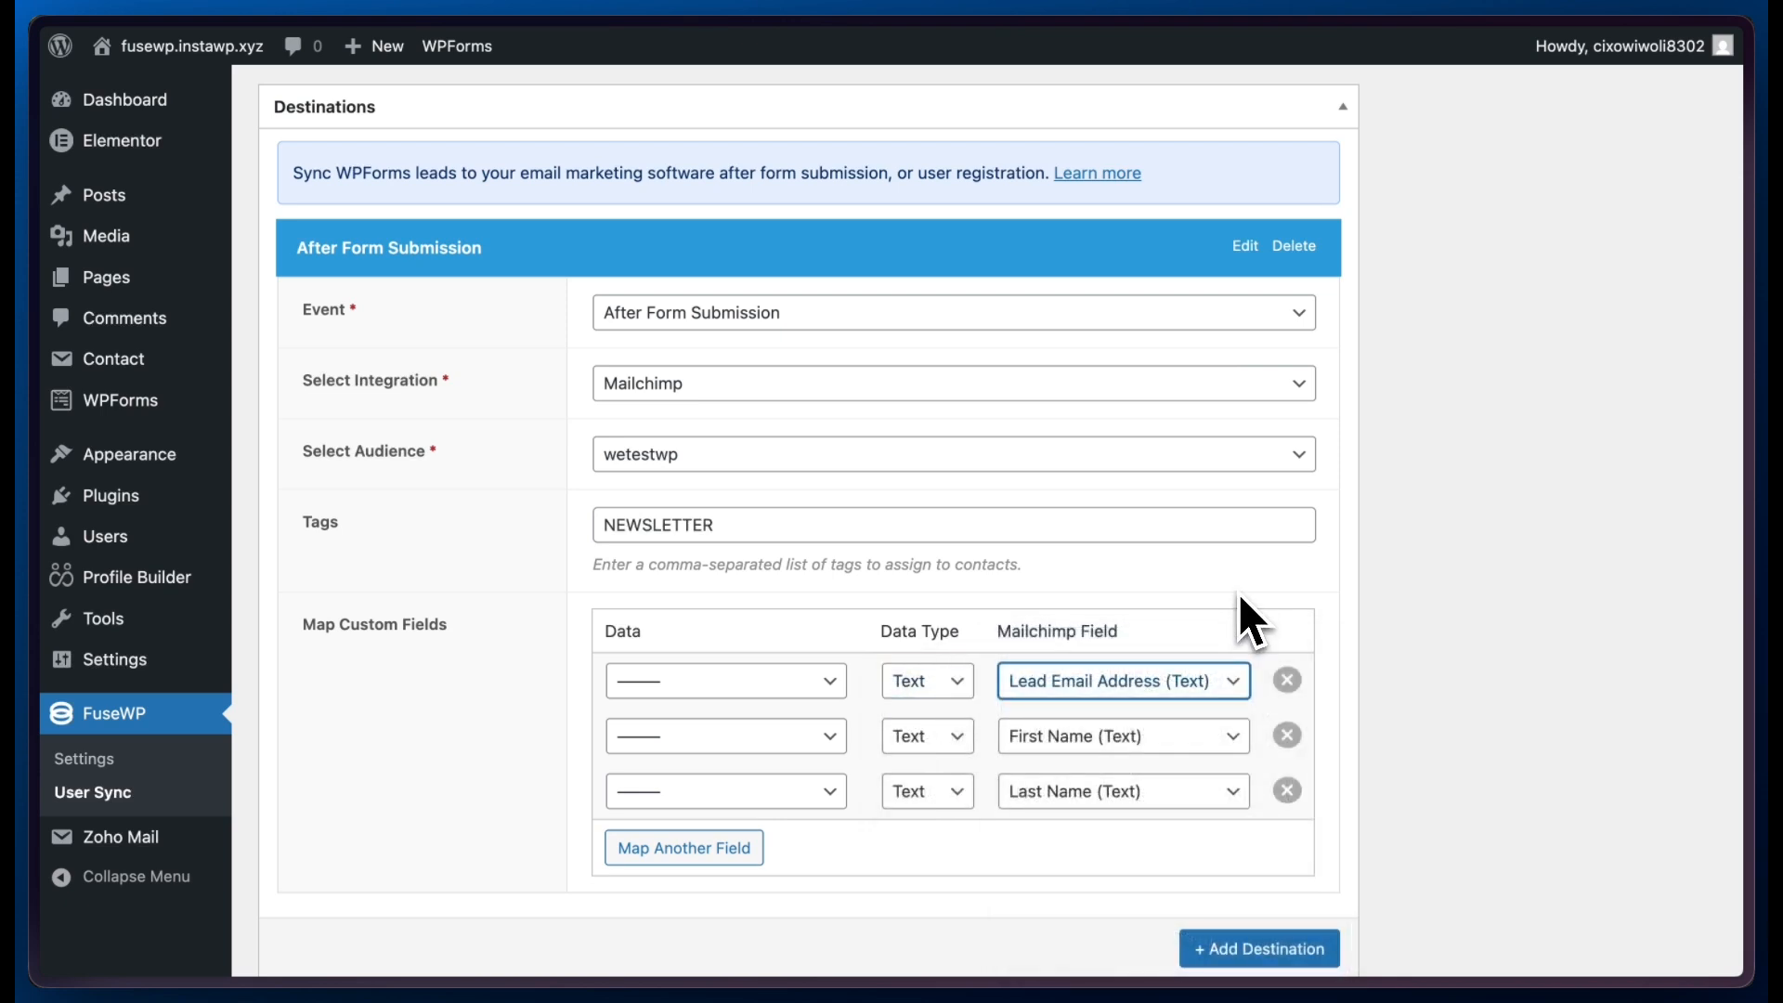
- Map the form's Email, Name (First) and Name (Last) data to Mailchimp's Lead Email Address, First Name and Last Name fields
left_click(814, 686)
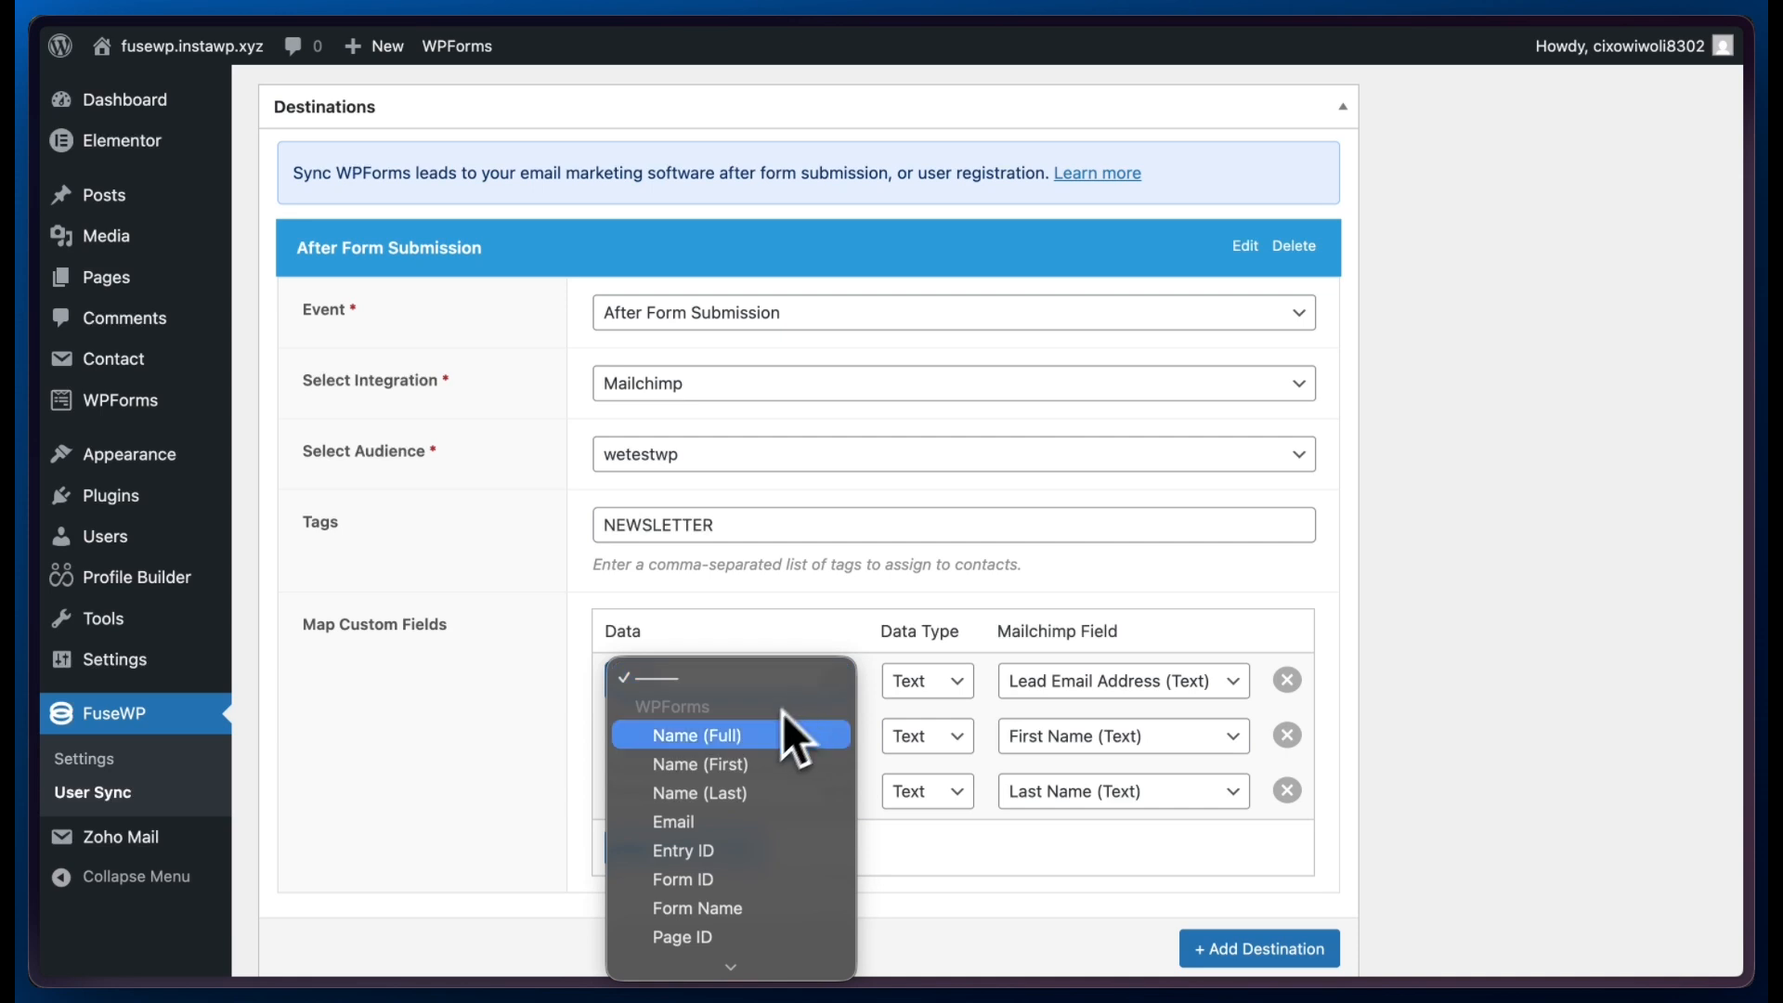
left_click(711, 823)
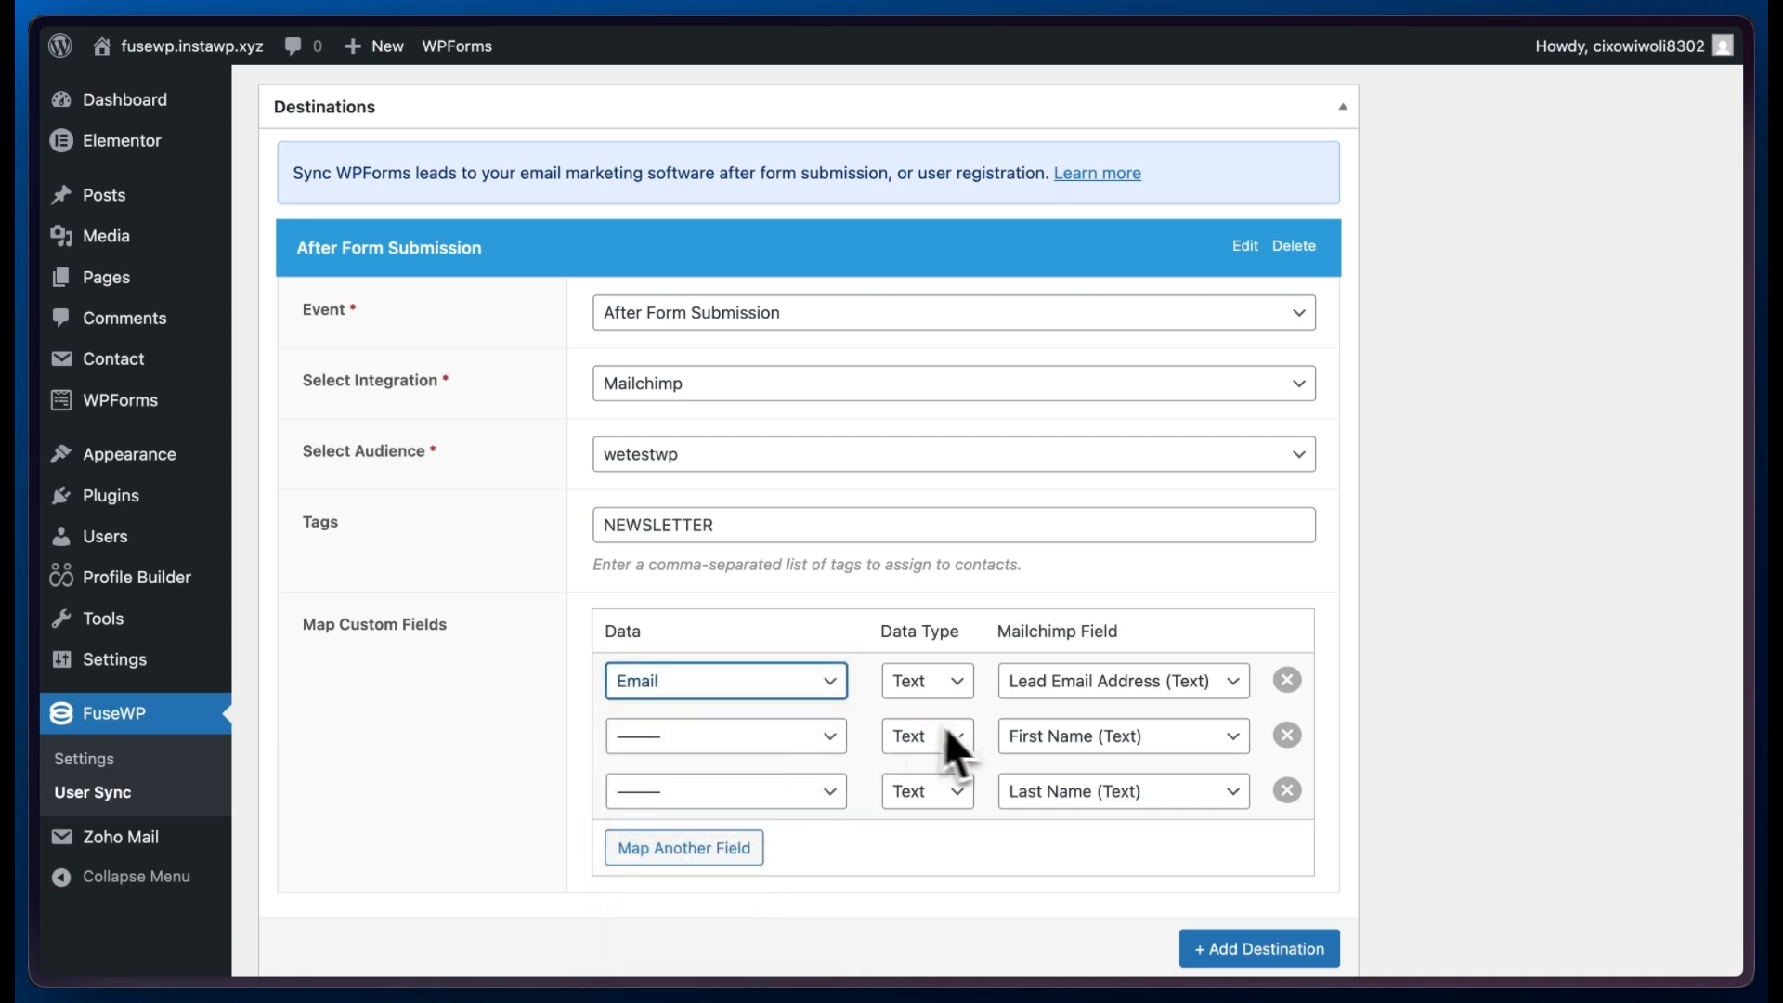
left_click(771, 739)
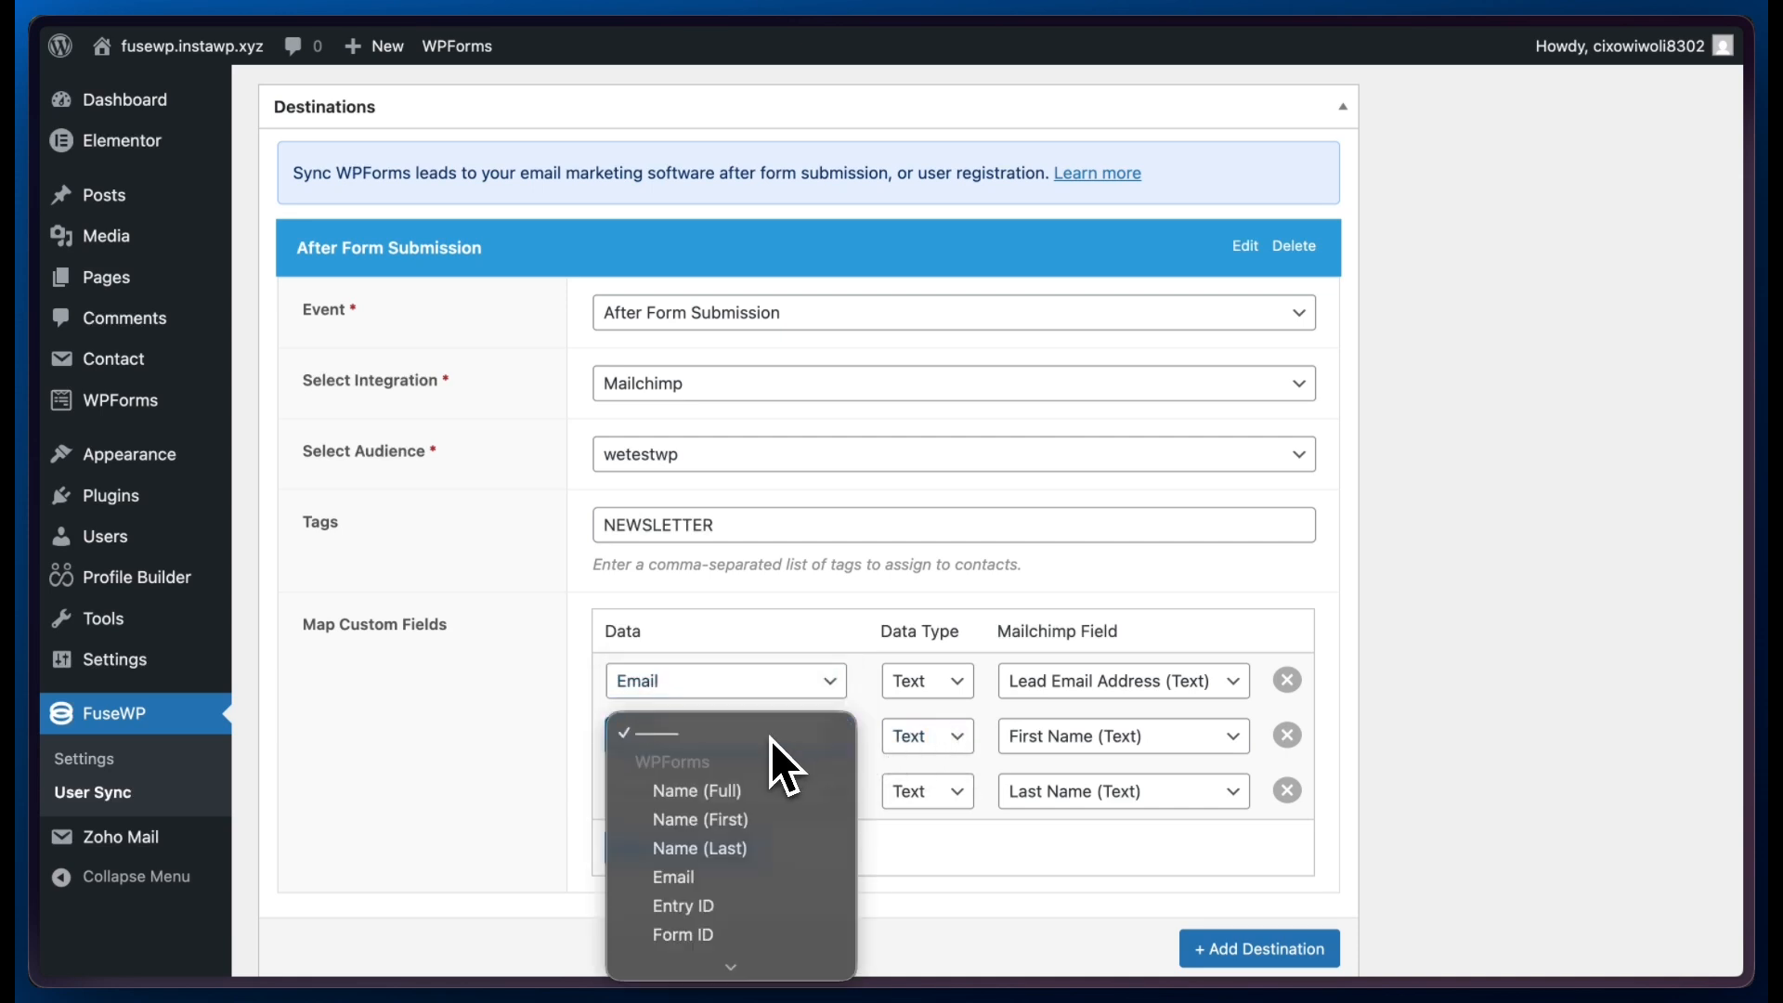
left_click(757, 823)
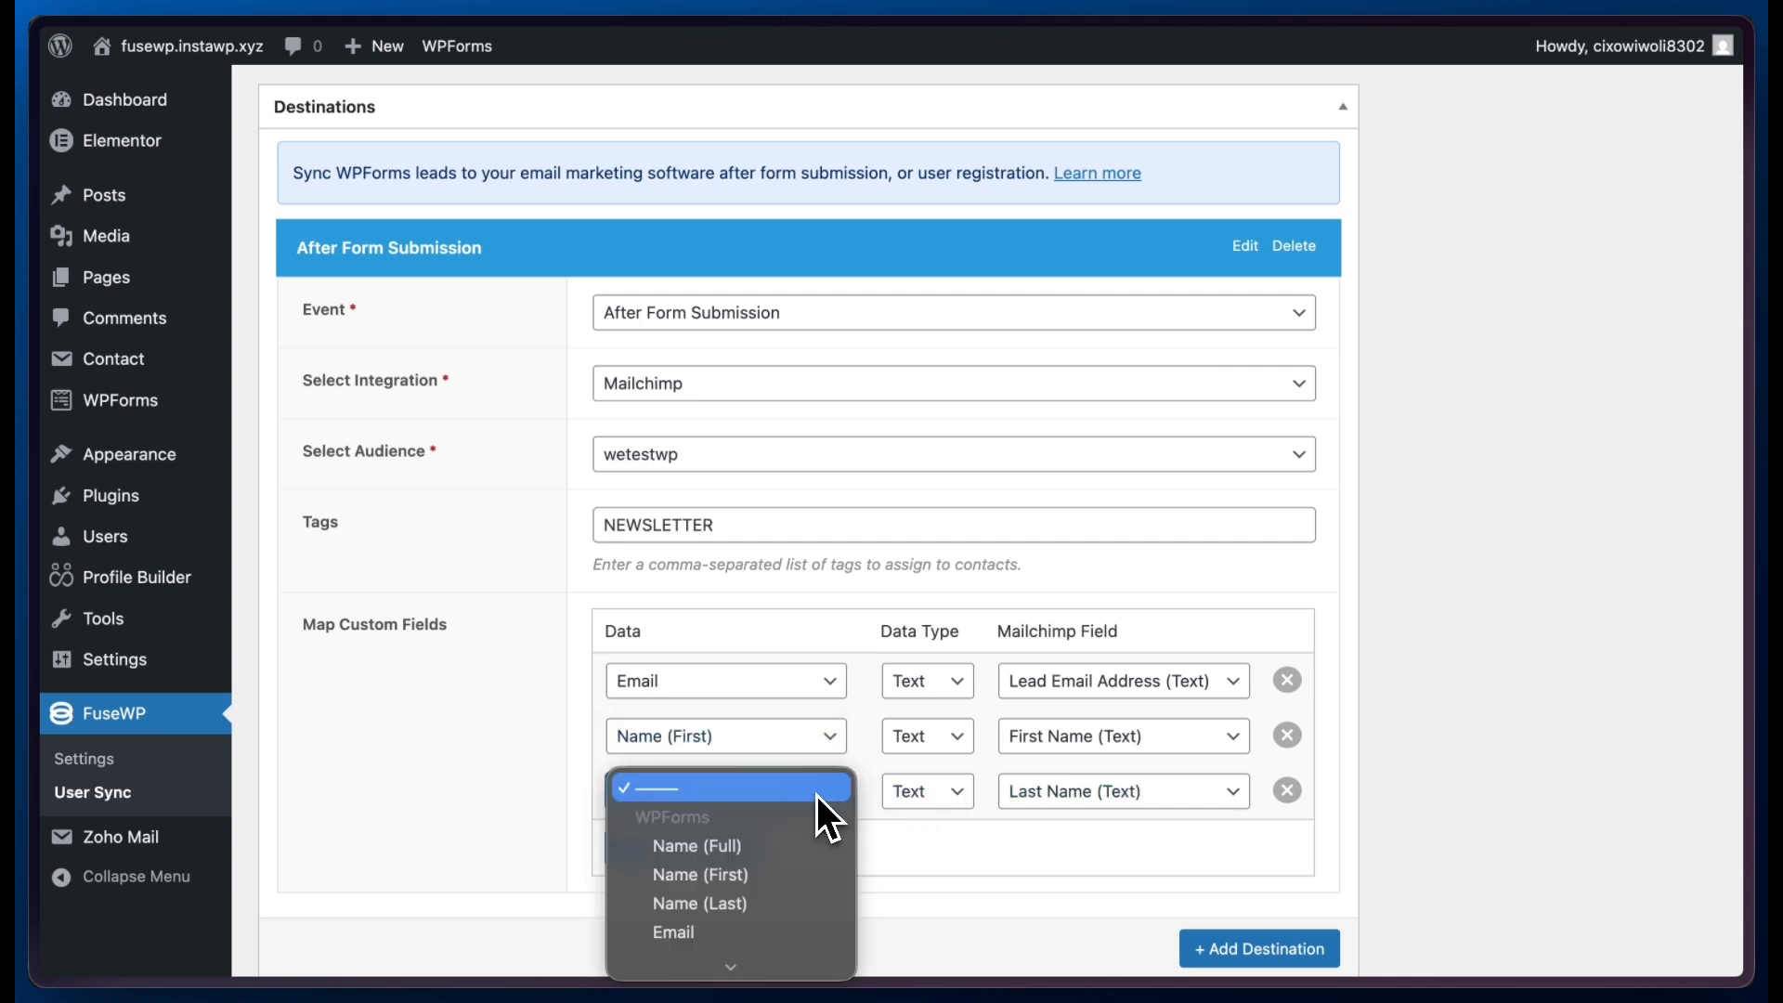
left_click(821, 795)
left_click(754, 905)
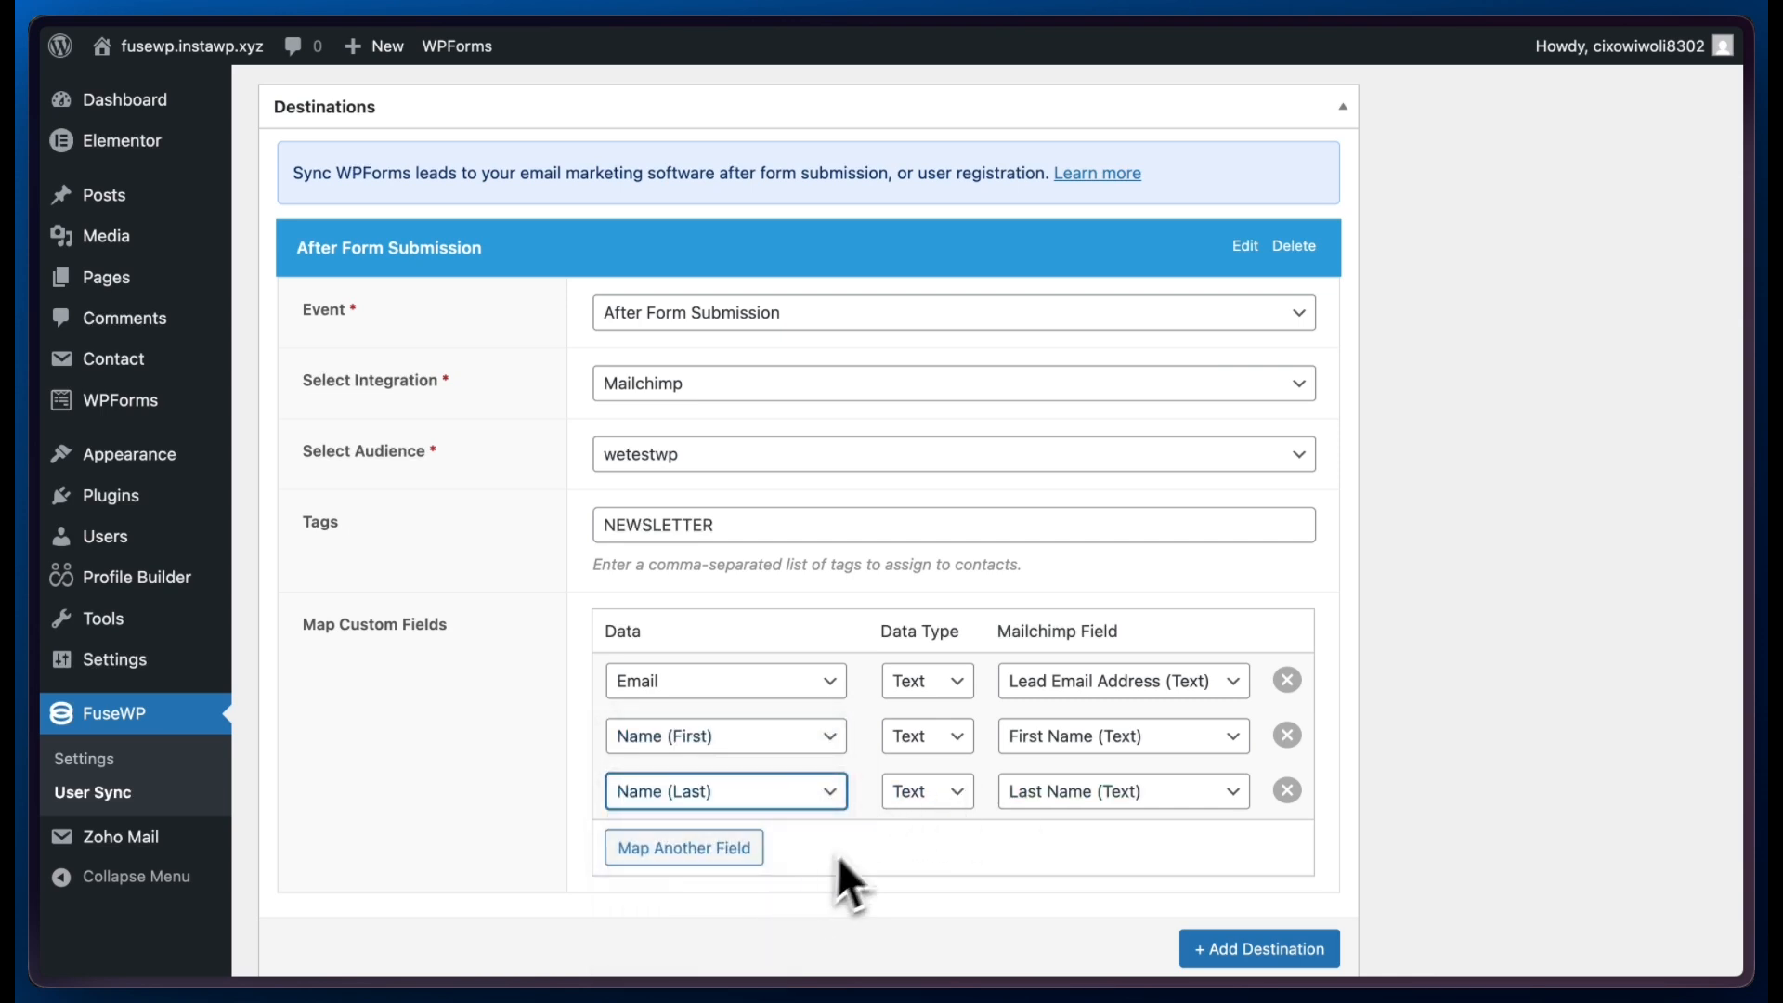
scroll(864, 846, "down", 1)
scroll(878, 864, "down", 1)
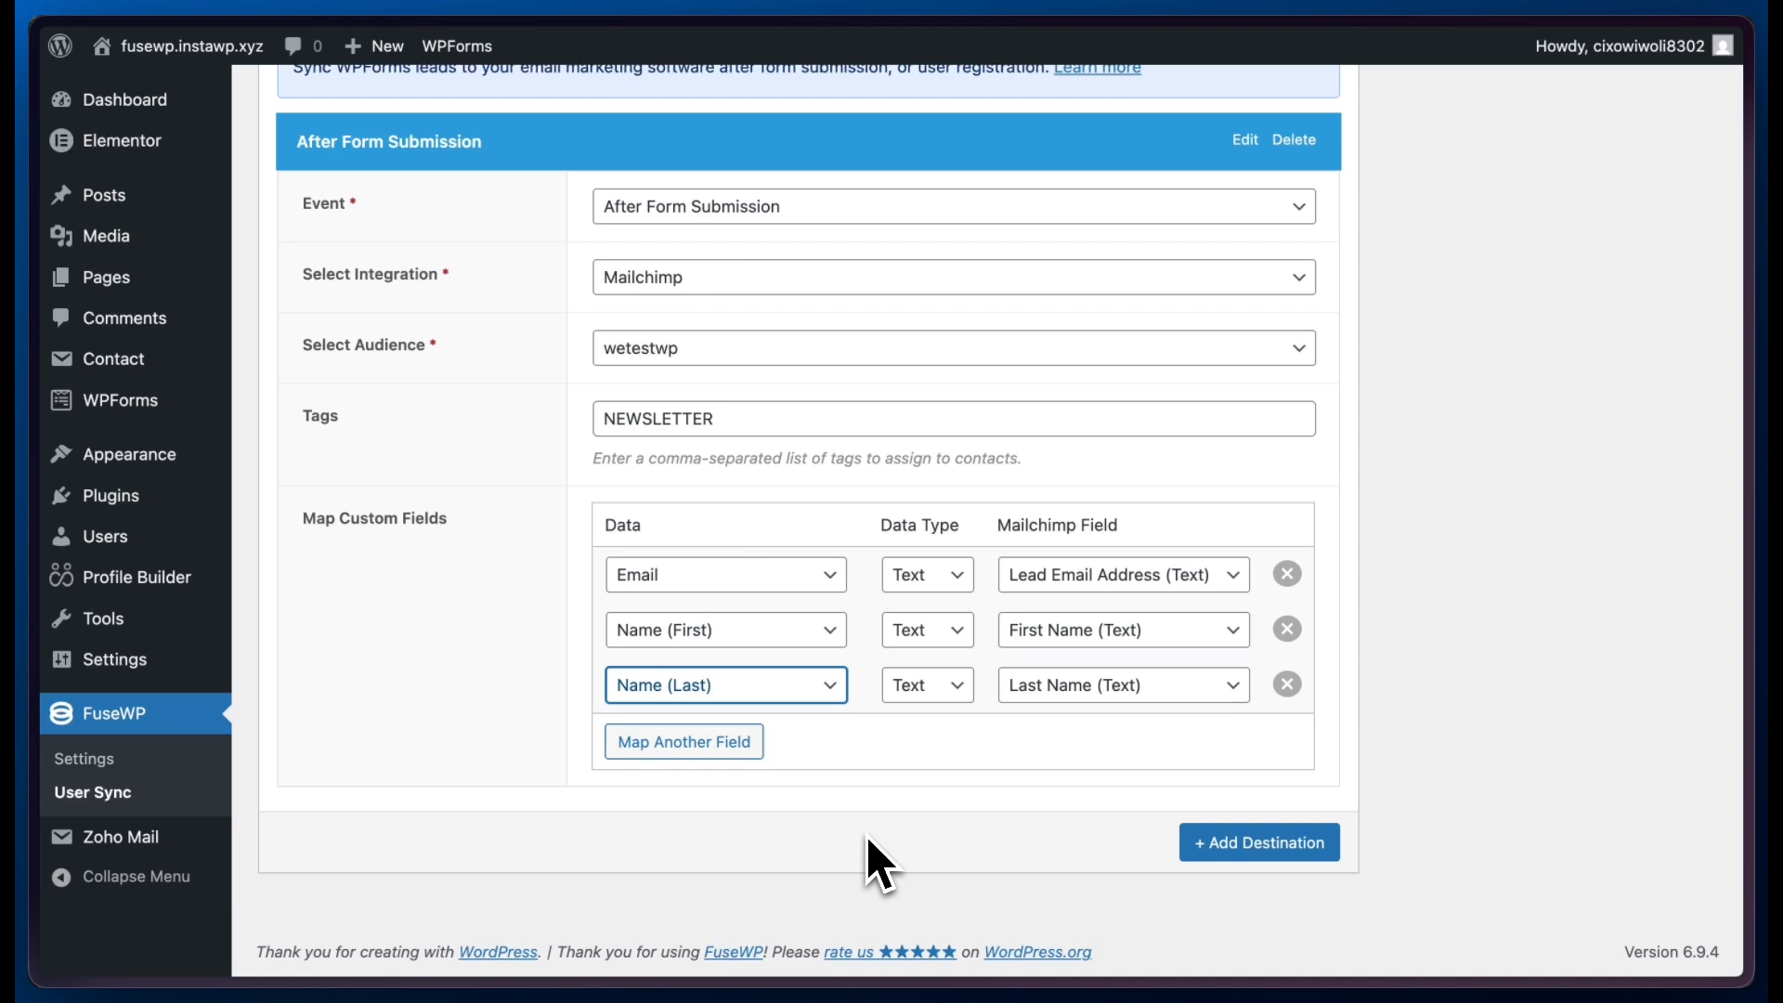
left_click(734, 748)
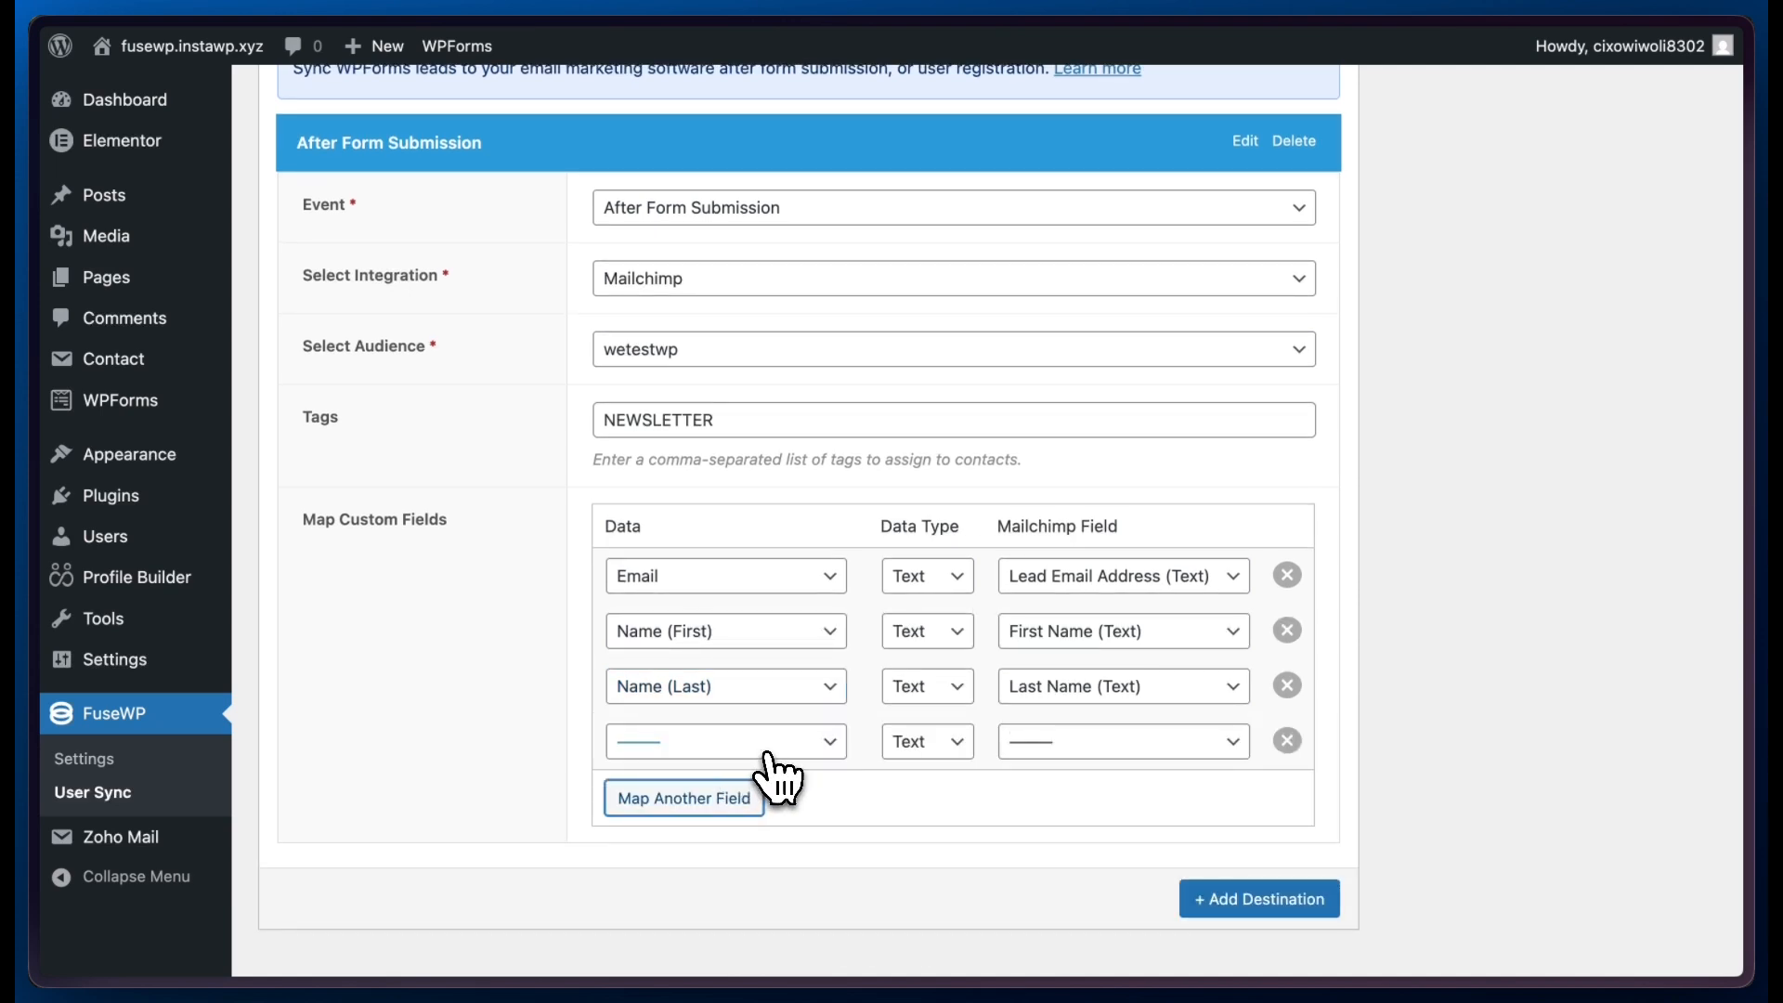
left_click(1067, 758)
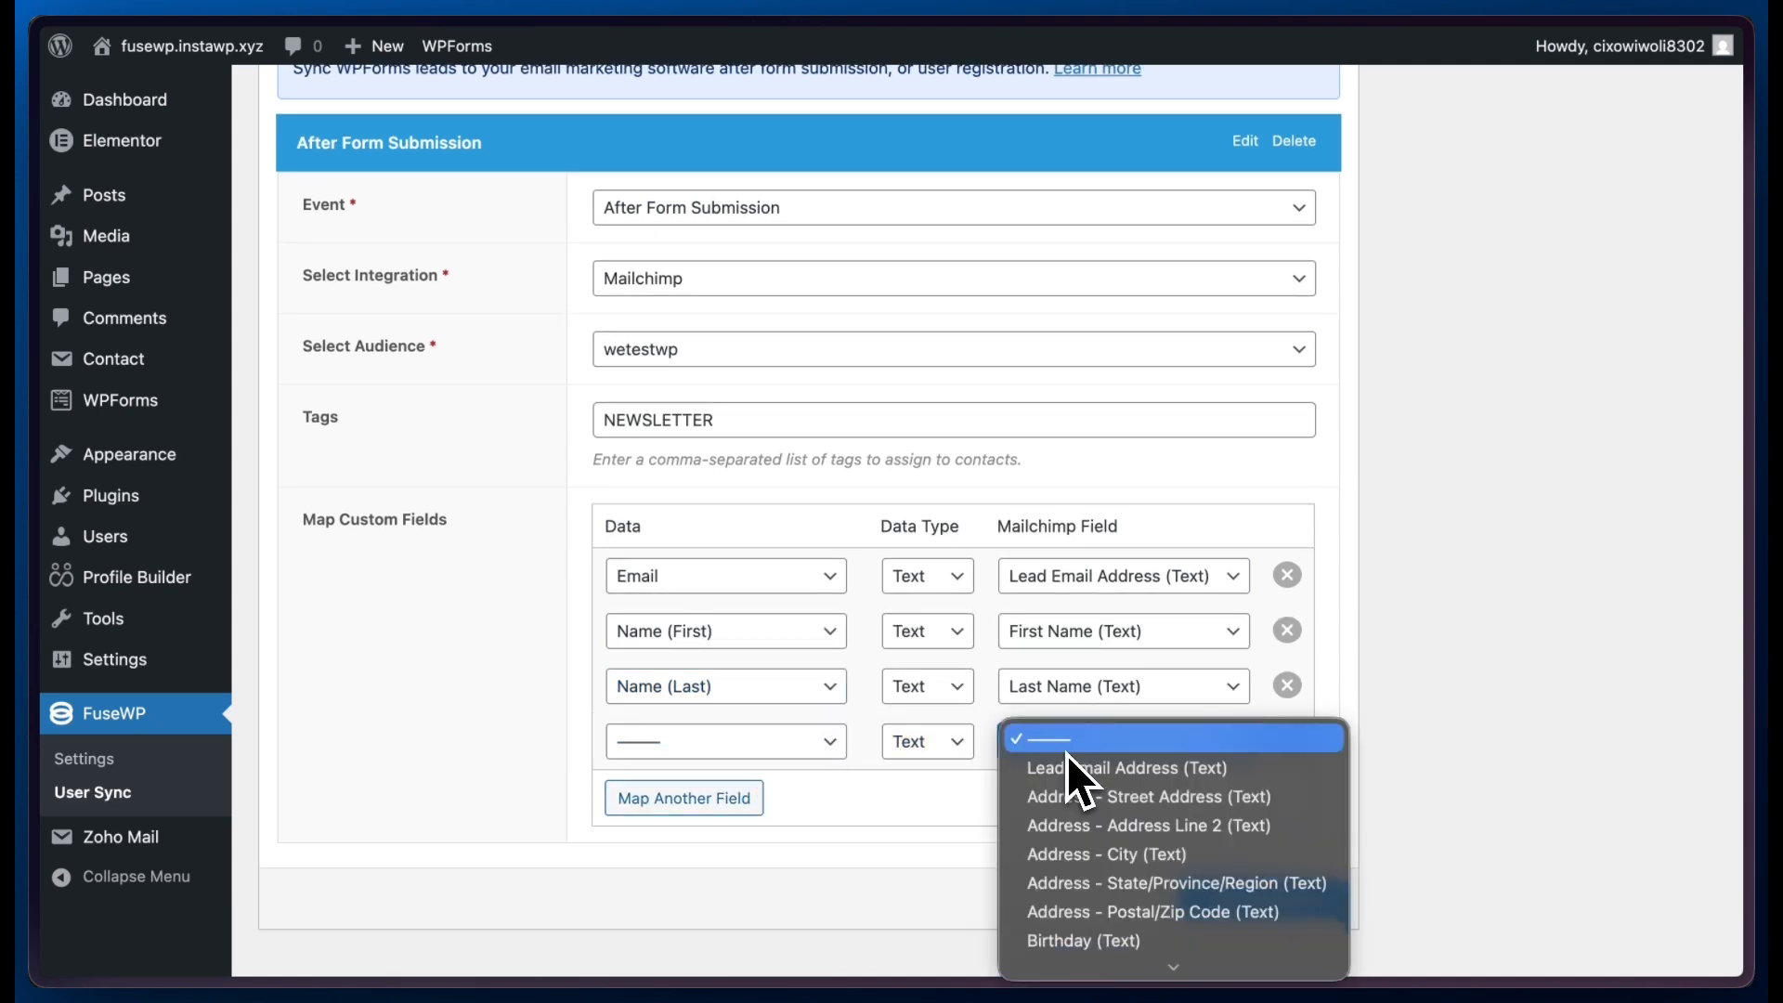
scroll(1059, 758, "down", 3)
left_click(924, 804)
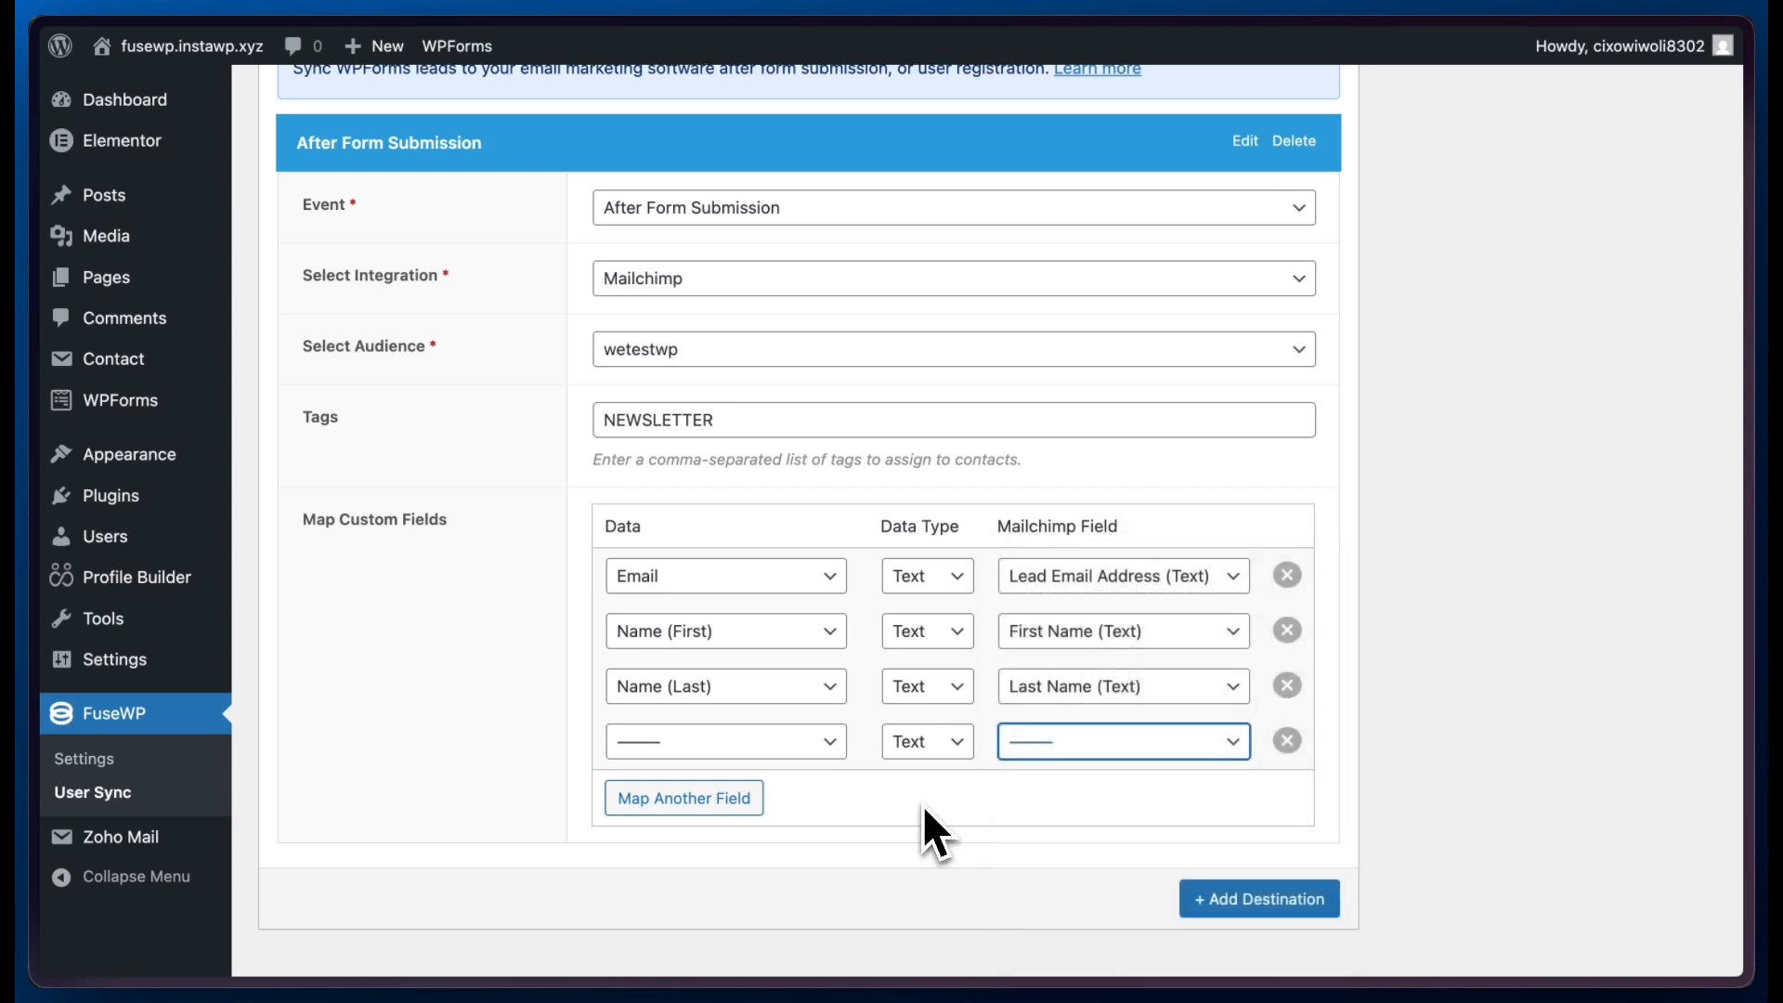
left_click(1287, 740)
left_click(1281, 862)
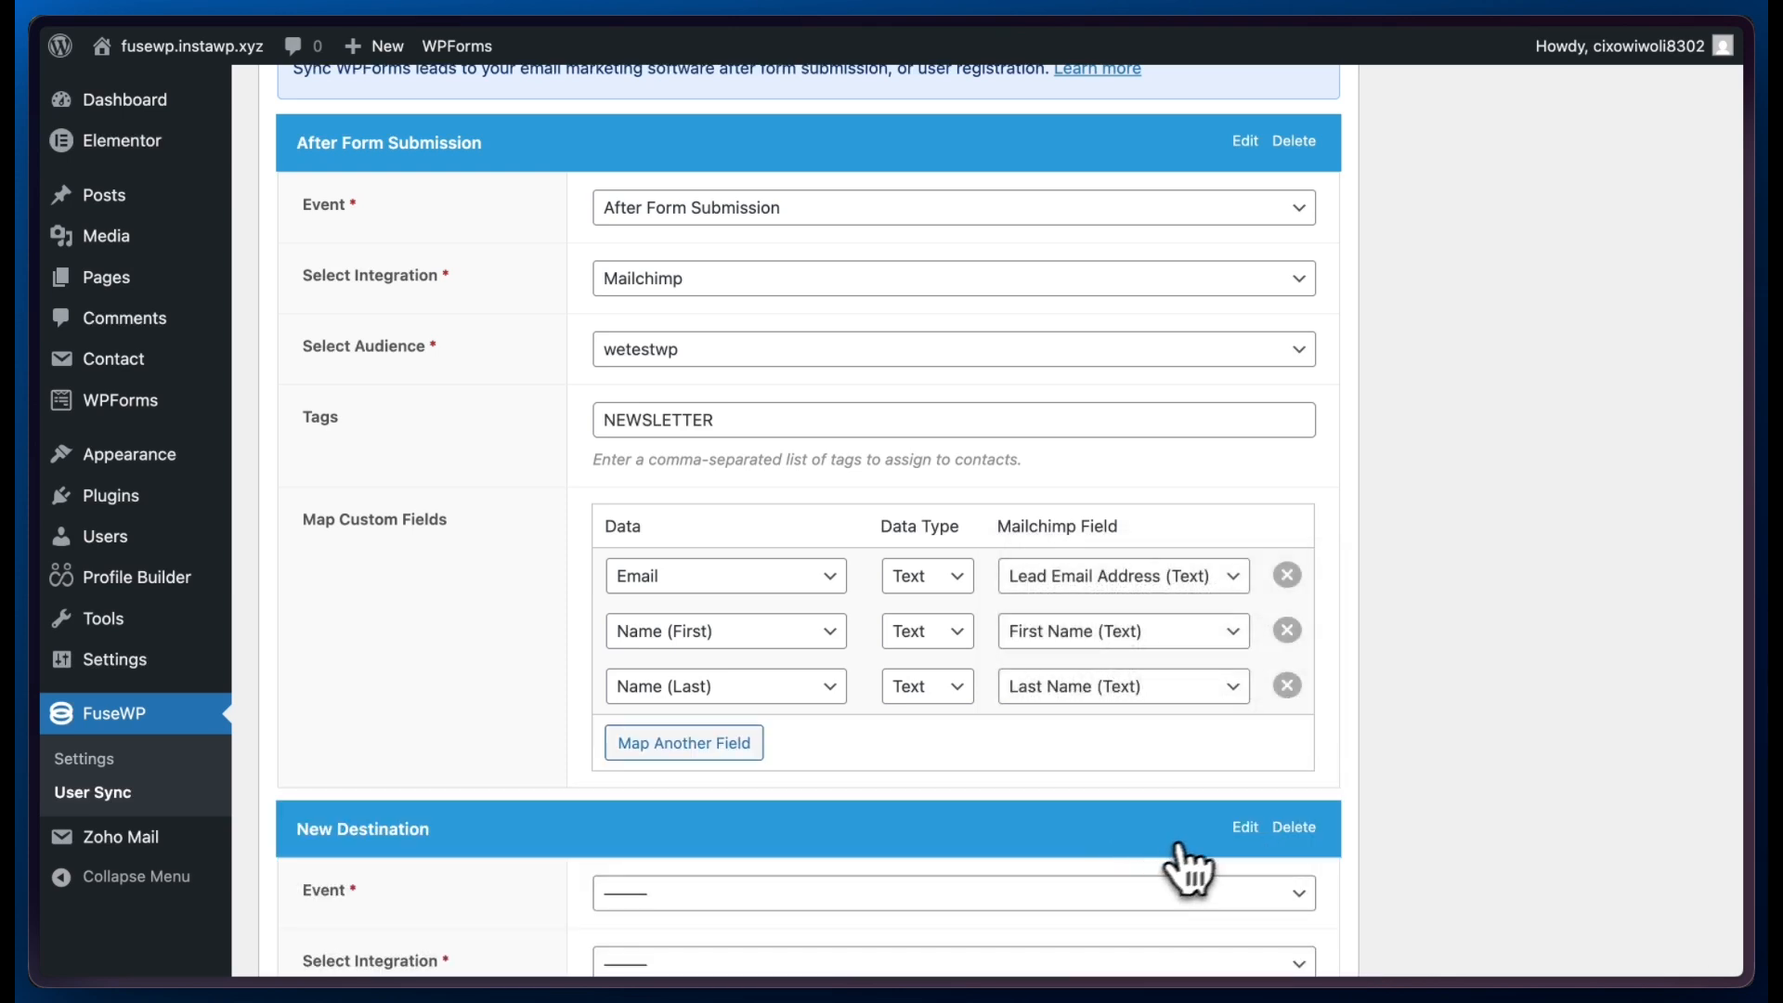
scroll(1247, 837, "down", 2)
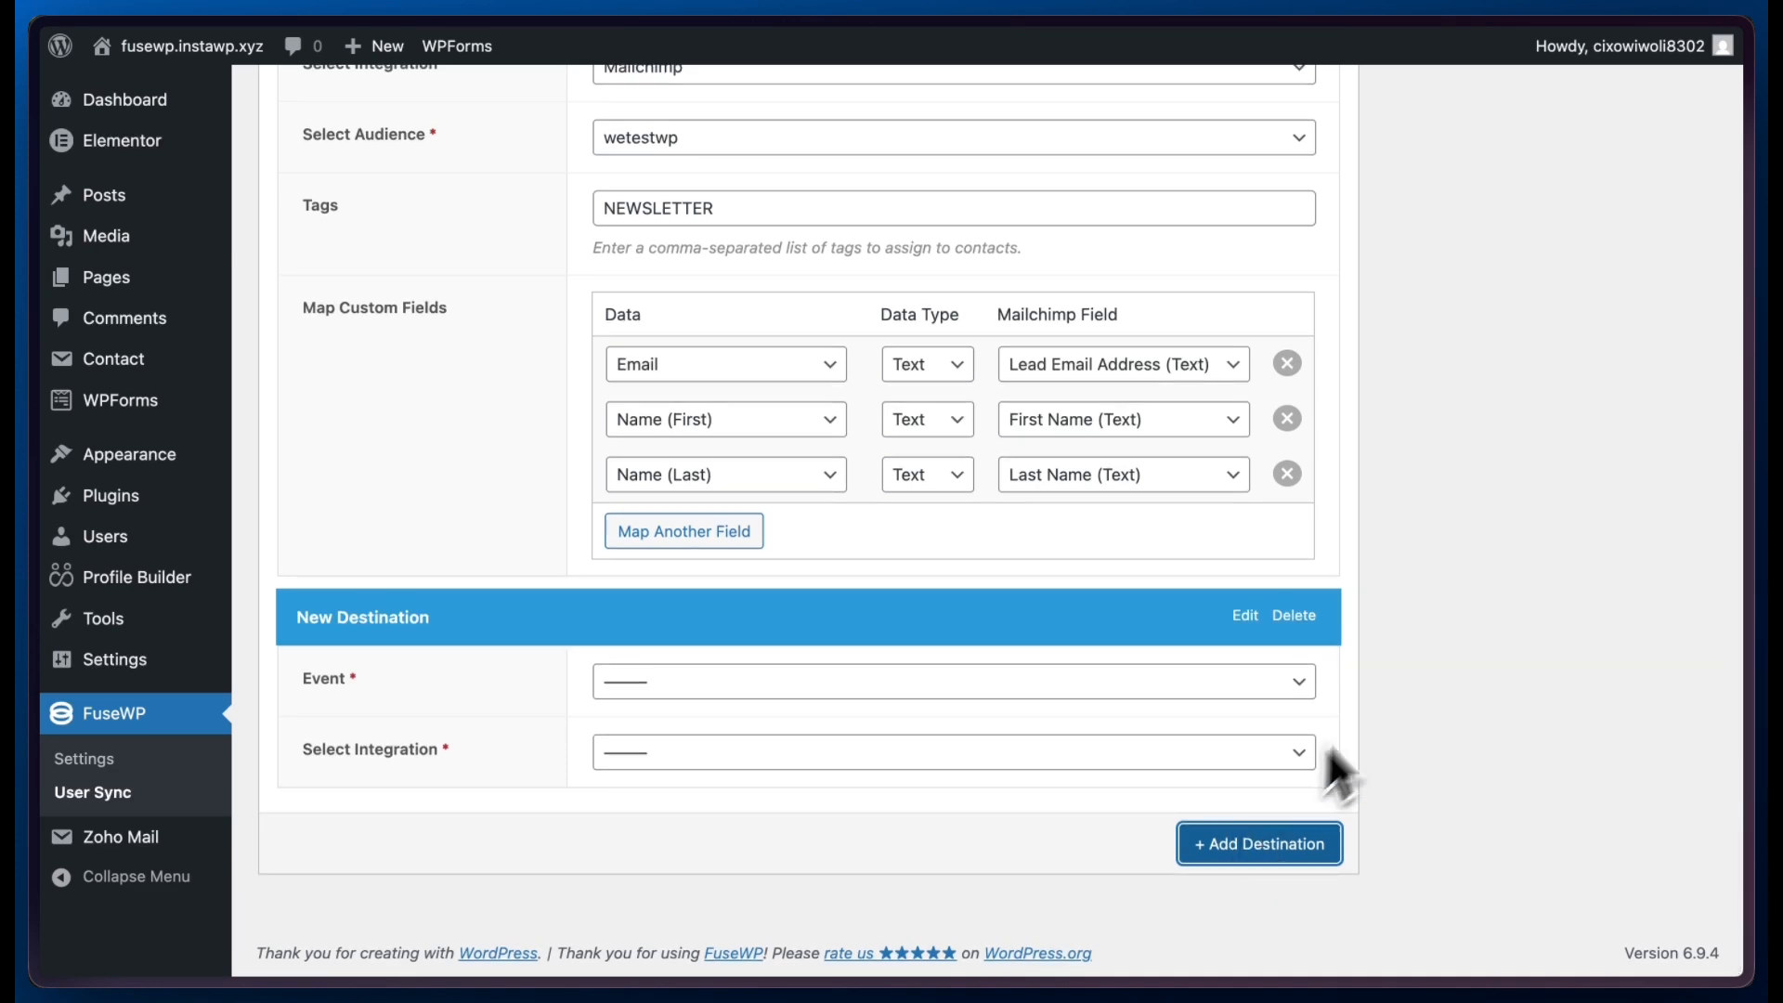
left_click(1293, 616)
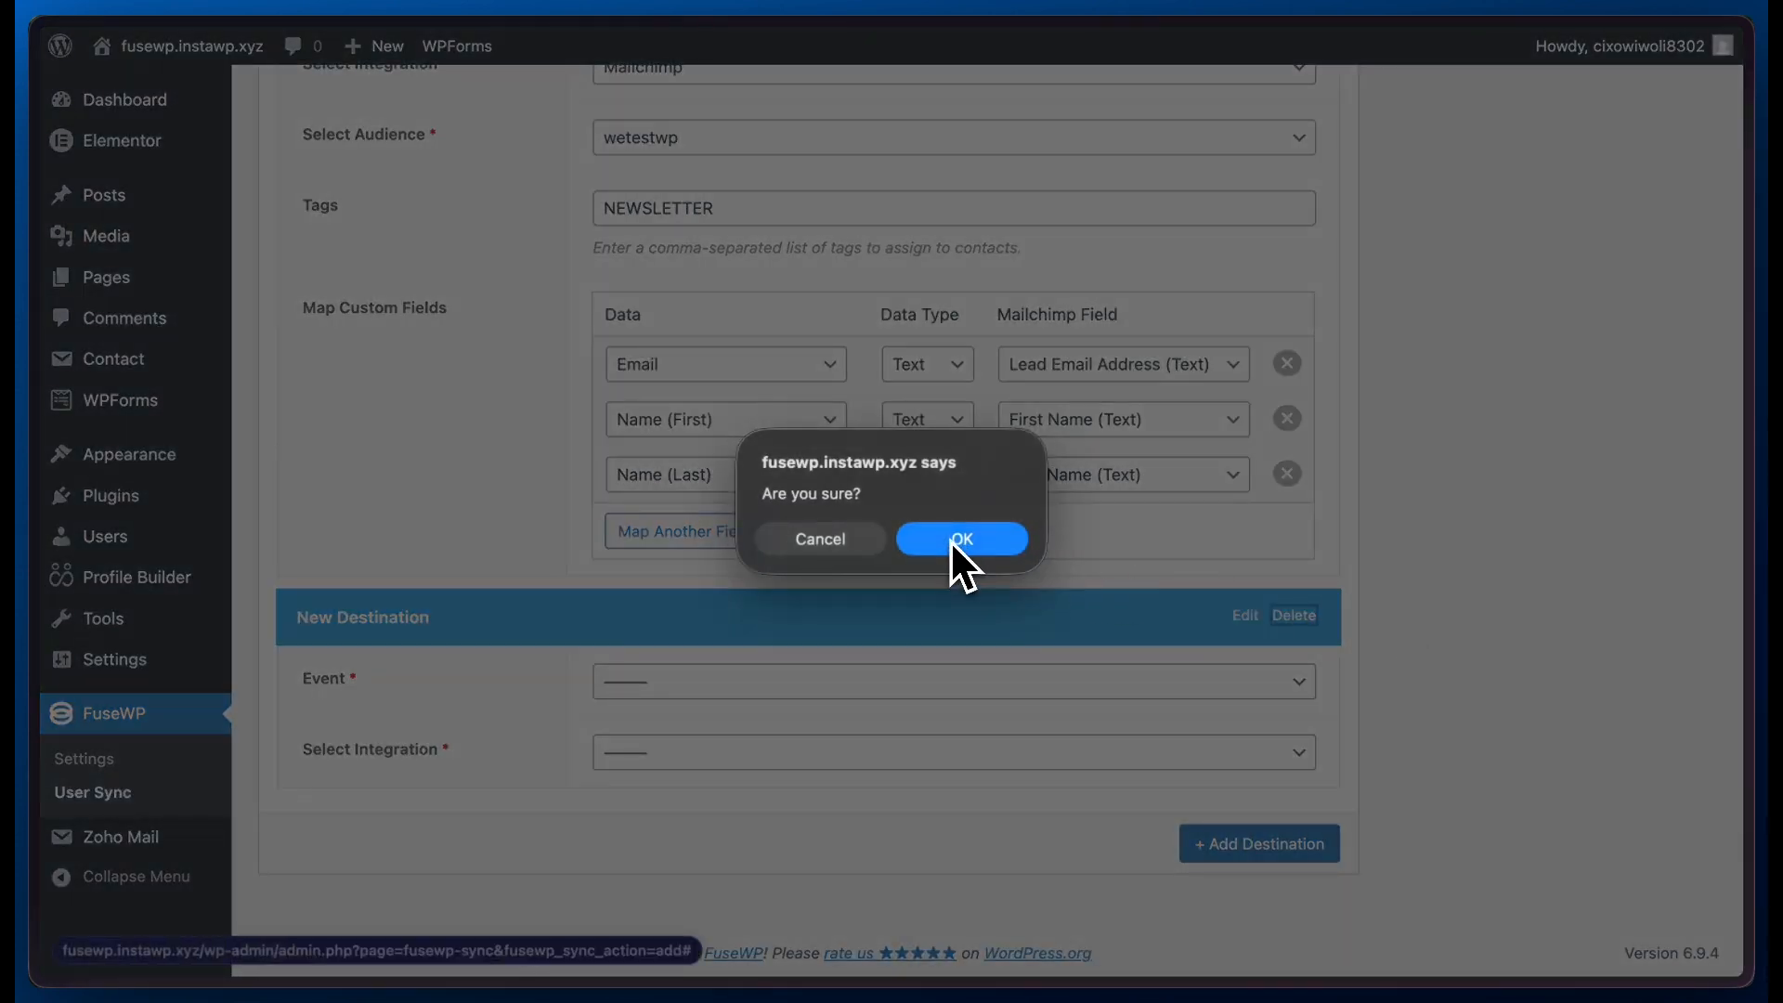
left_click(951, 542)
- Save the WPForms newsletter sync rule with its status kept as Active
scroll(1225, 594, "up", 5)
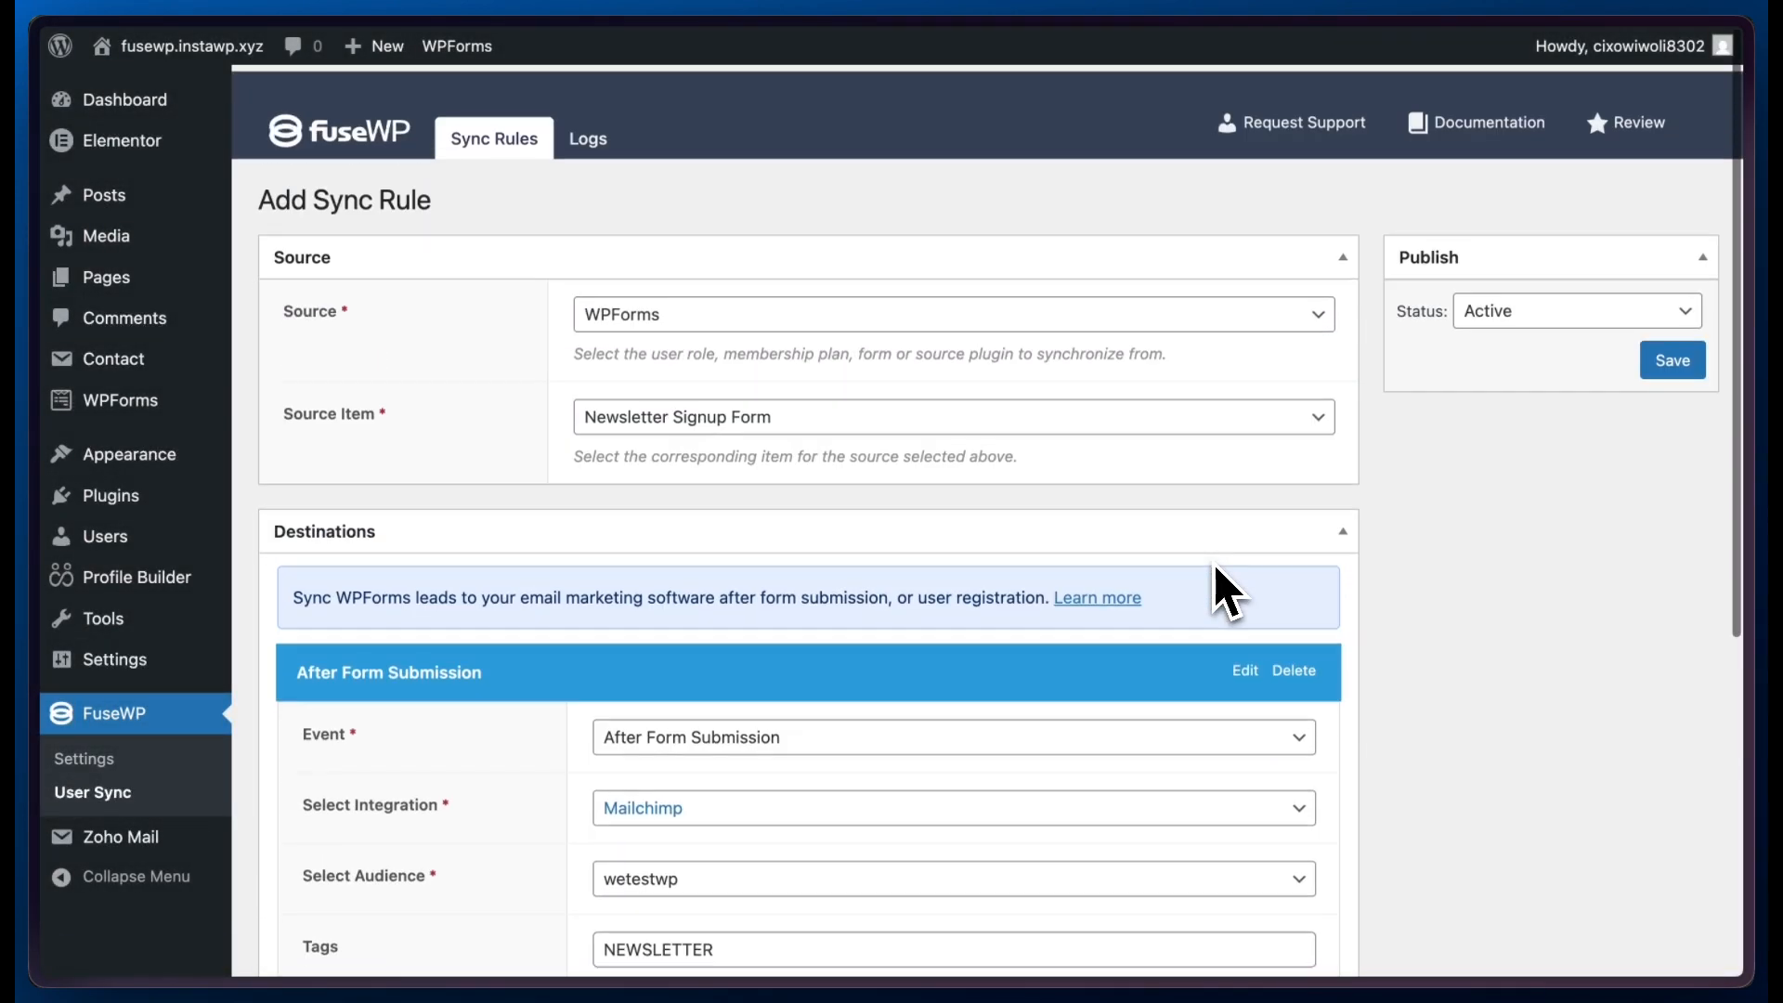
left_click(1683, 358)
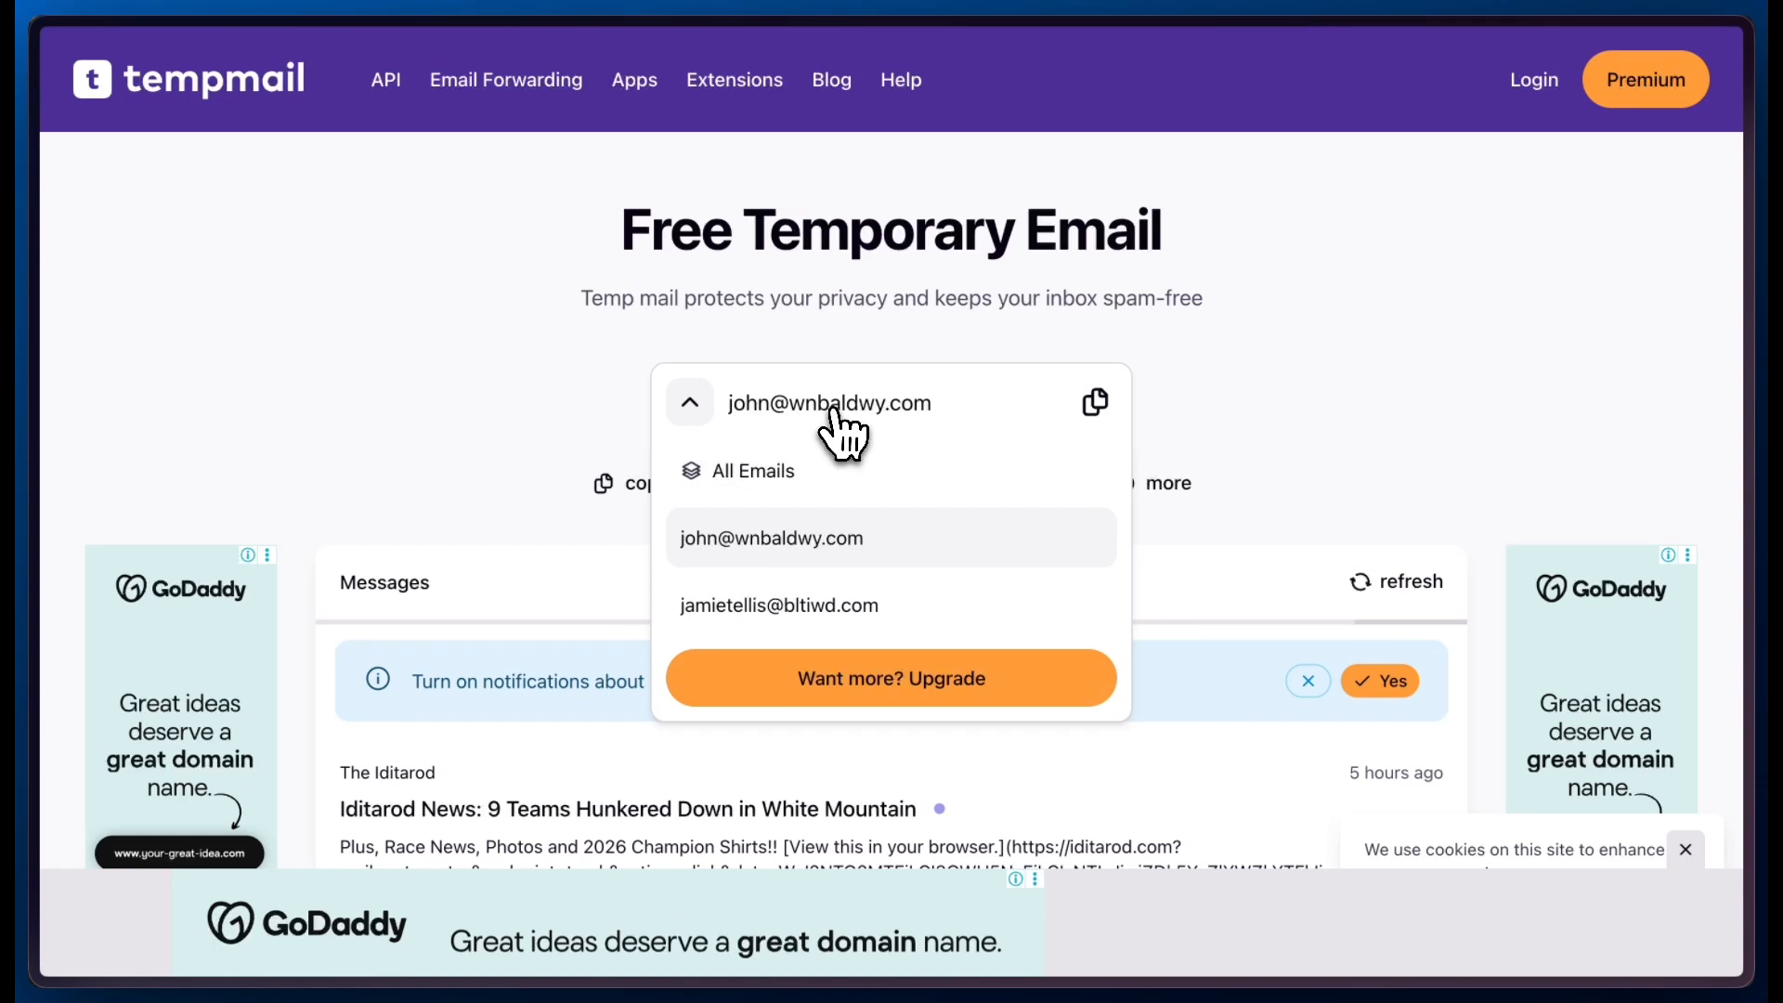
- Copy the selected temporary e-mail address from tempmail and switch to the Newsletter – FuseWp page
left_click(1096, 403)
mouse_move(141, 476)
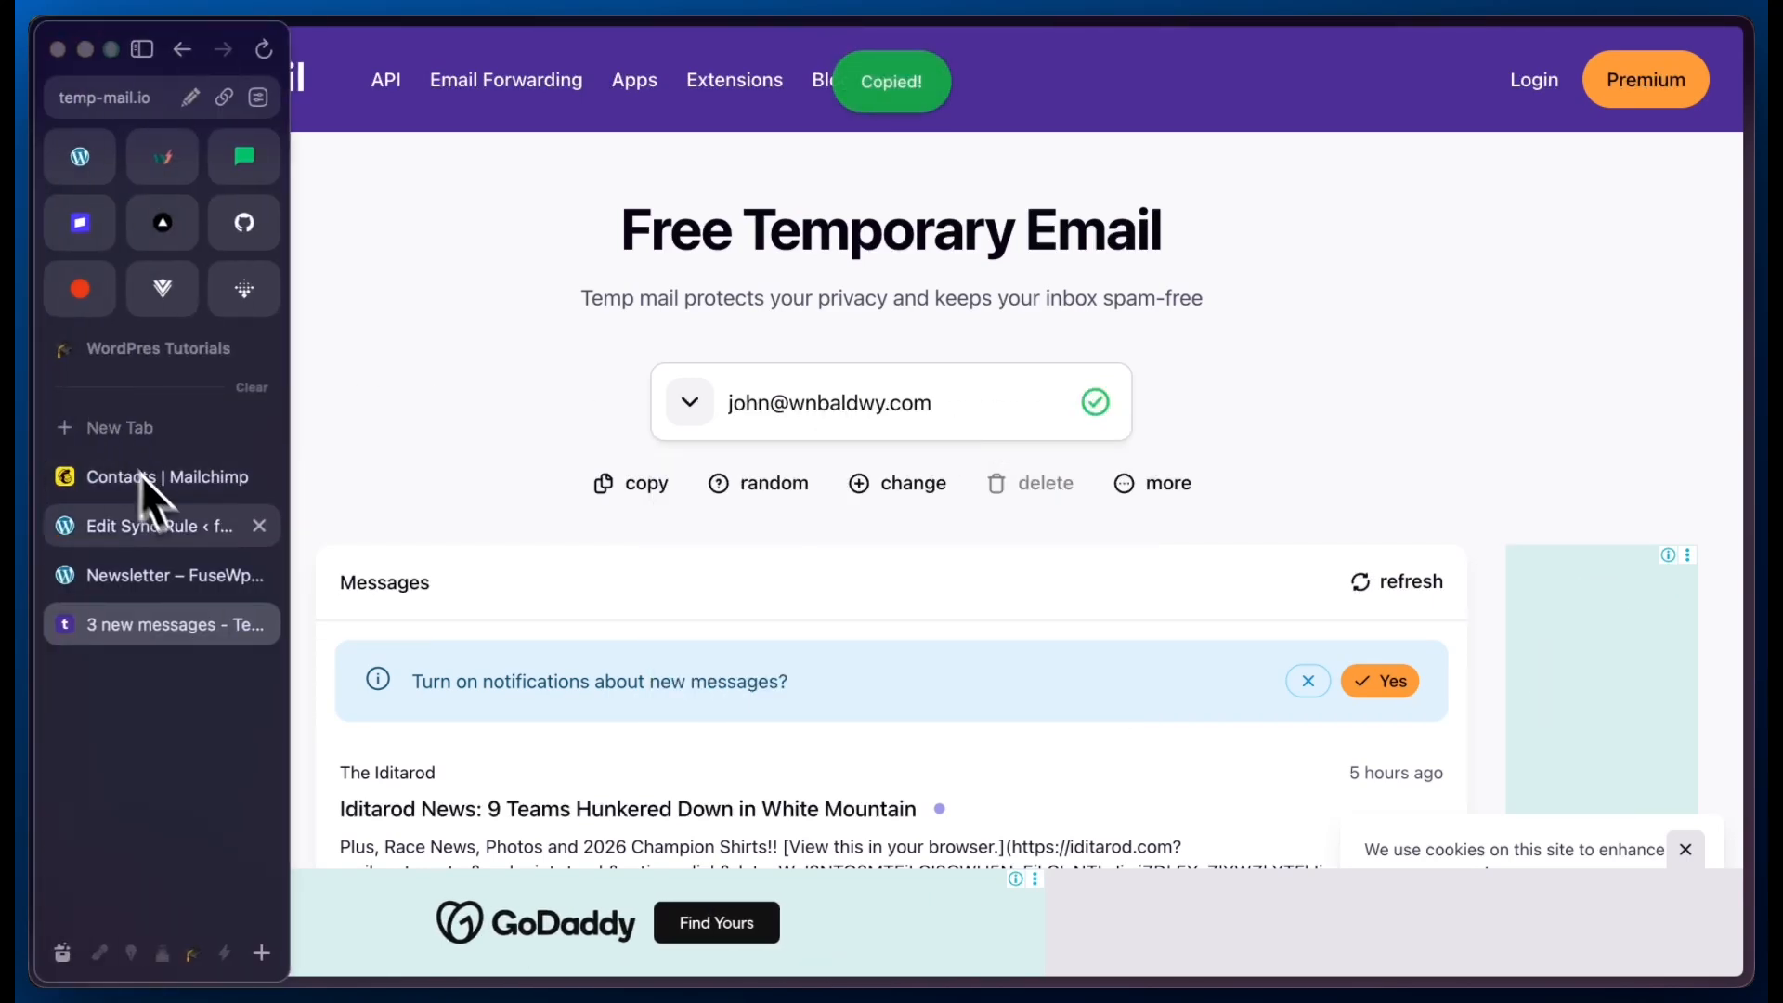
left_click(171, 571)
- Fill in the newsletter form with the subscriber's first name, last name and the copied e-mail address, and submit it
left_click(466, 468)
left_click(811, 467)
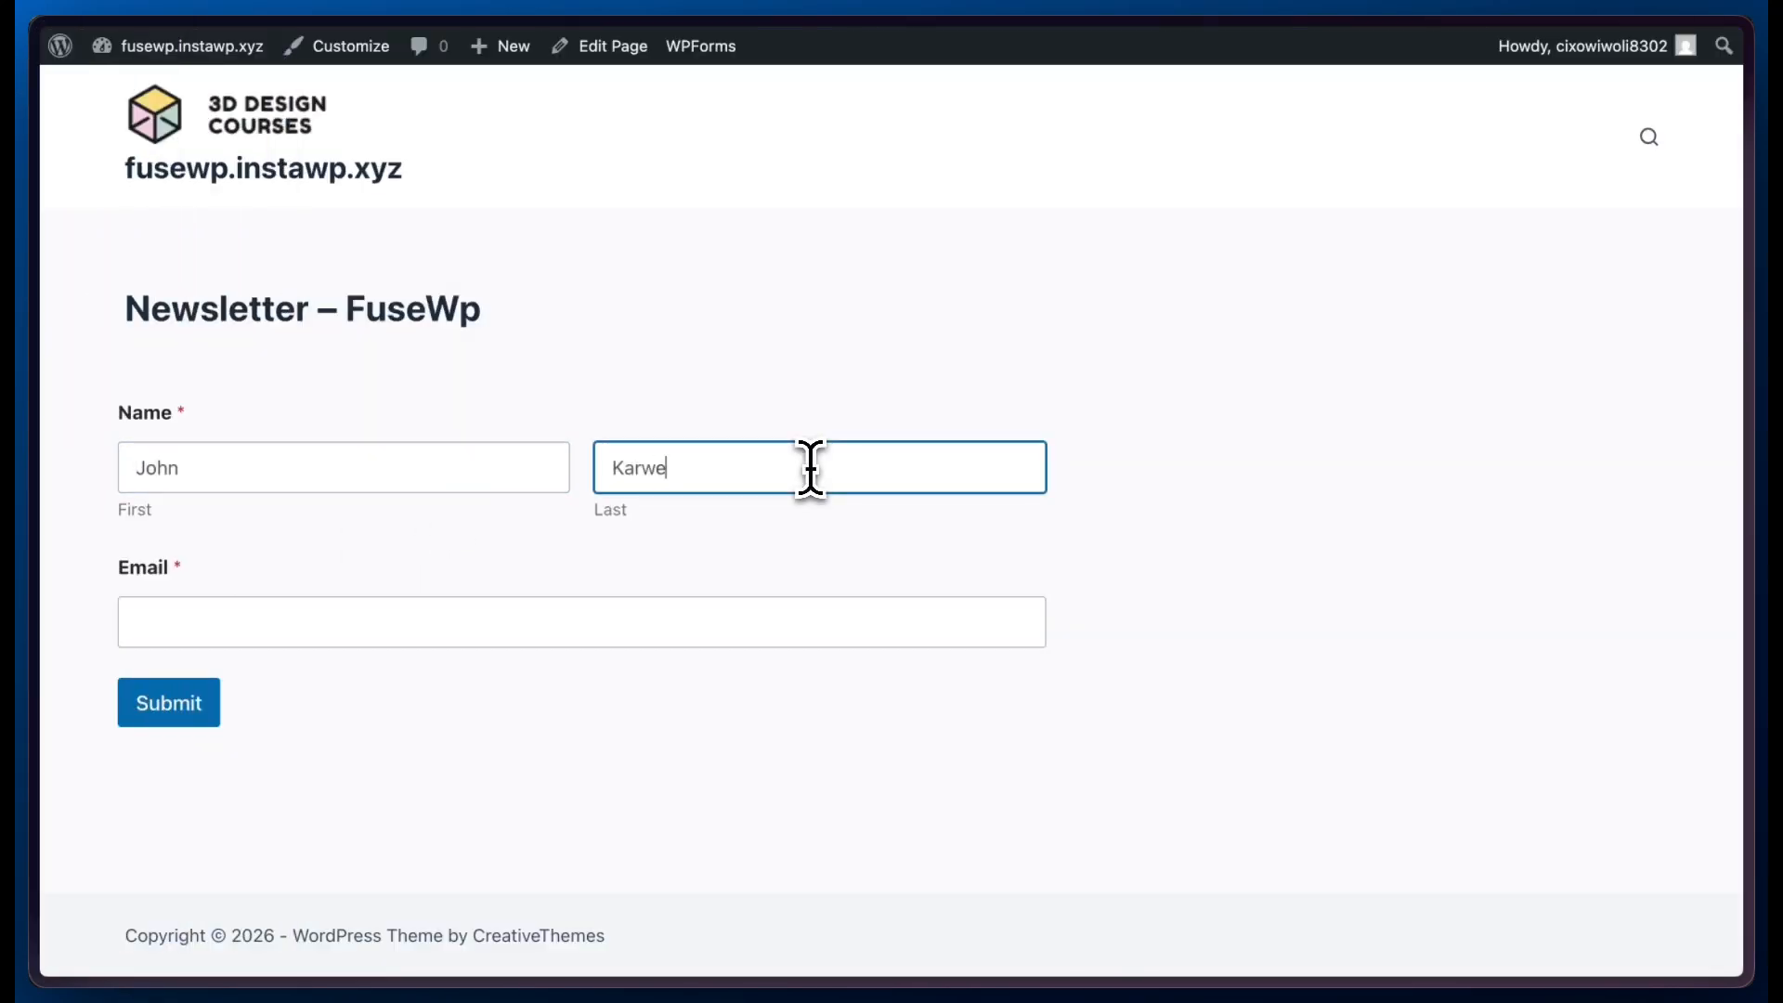
left_click(509, 622)
key("ctrl+v")
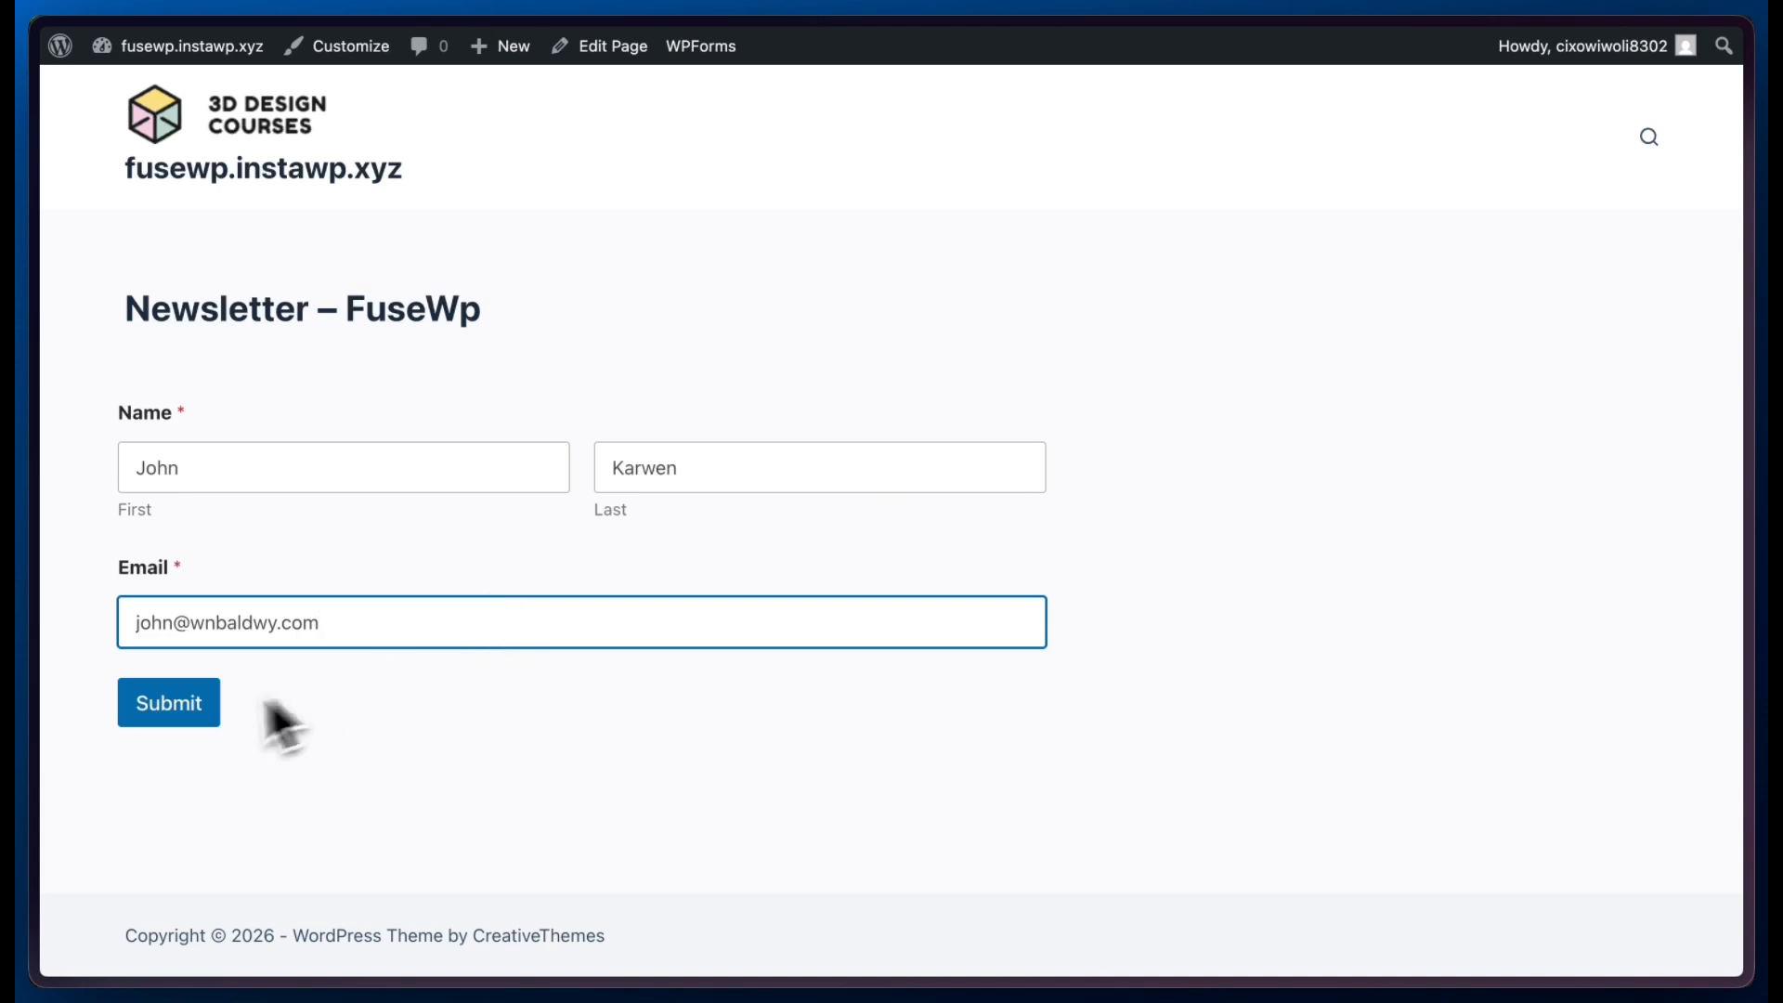
left_click(183, 729)
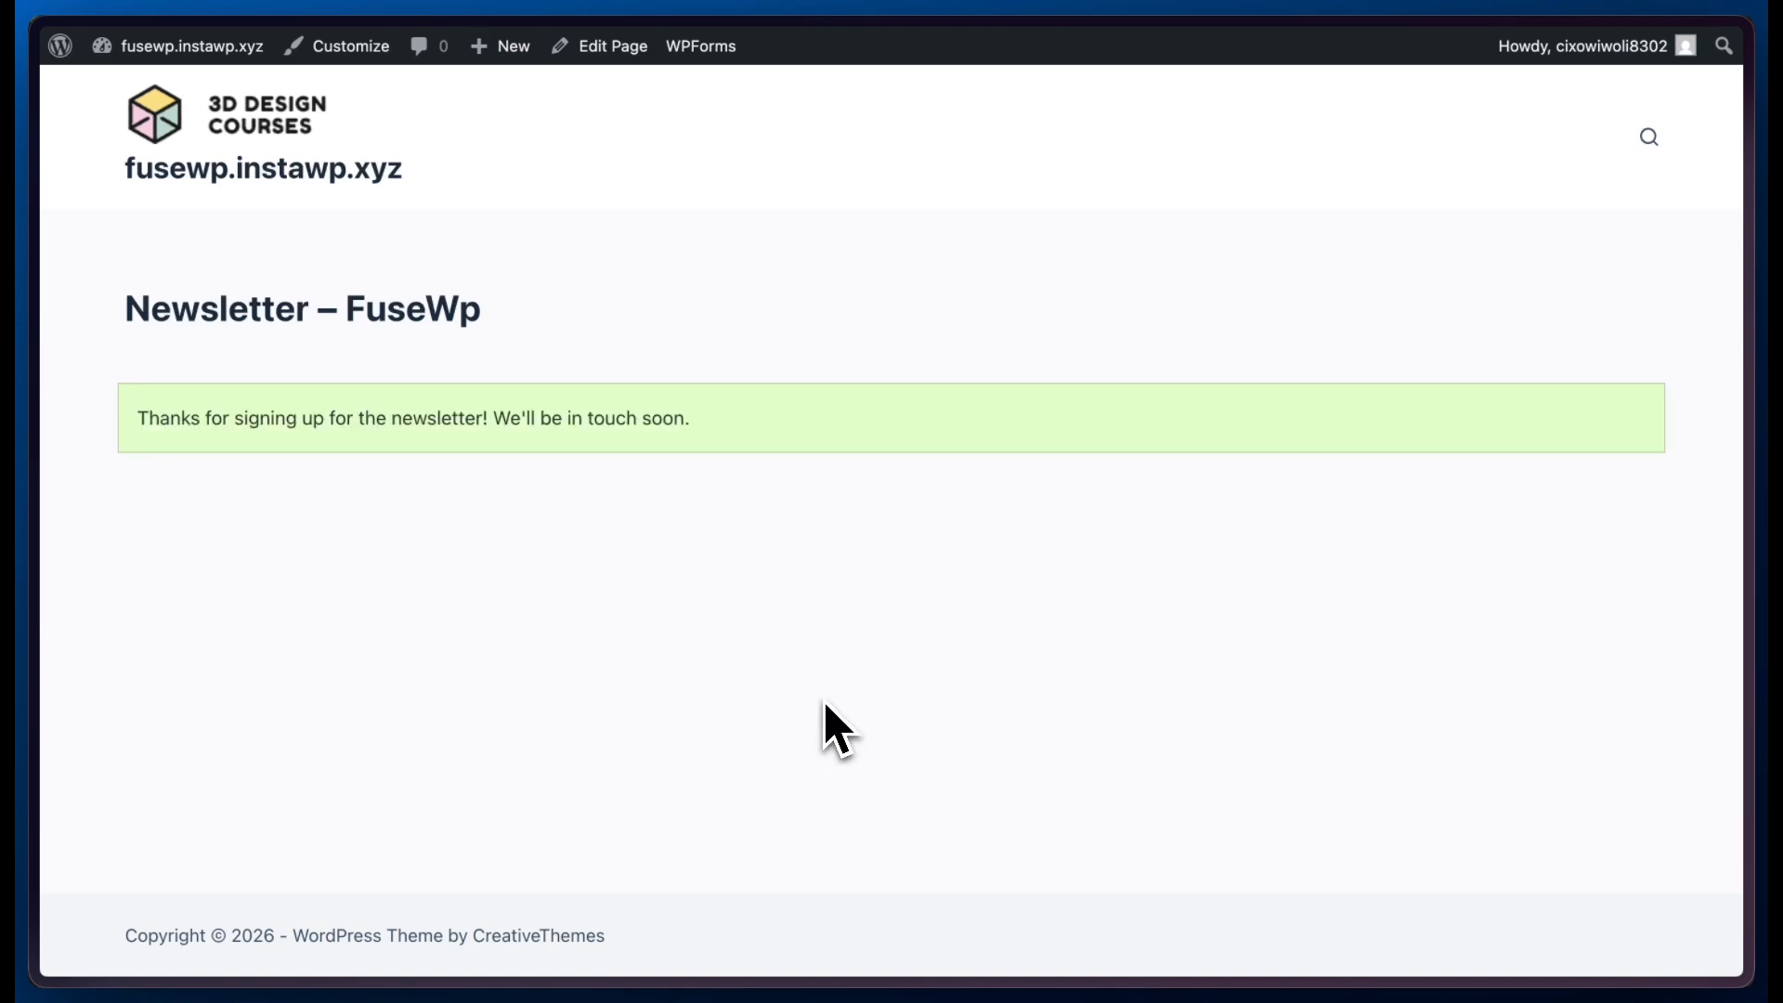
- Switch to Mailchimp's Contacts page and reload the audience's contact list
mouse_move(31, 381)
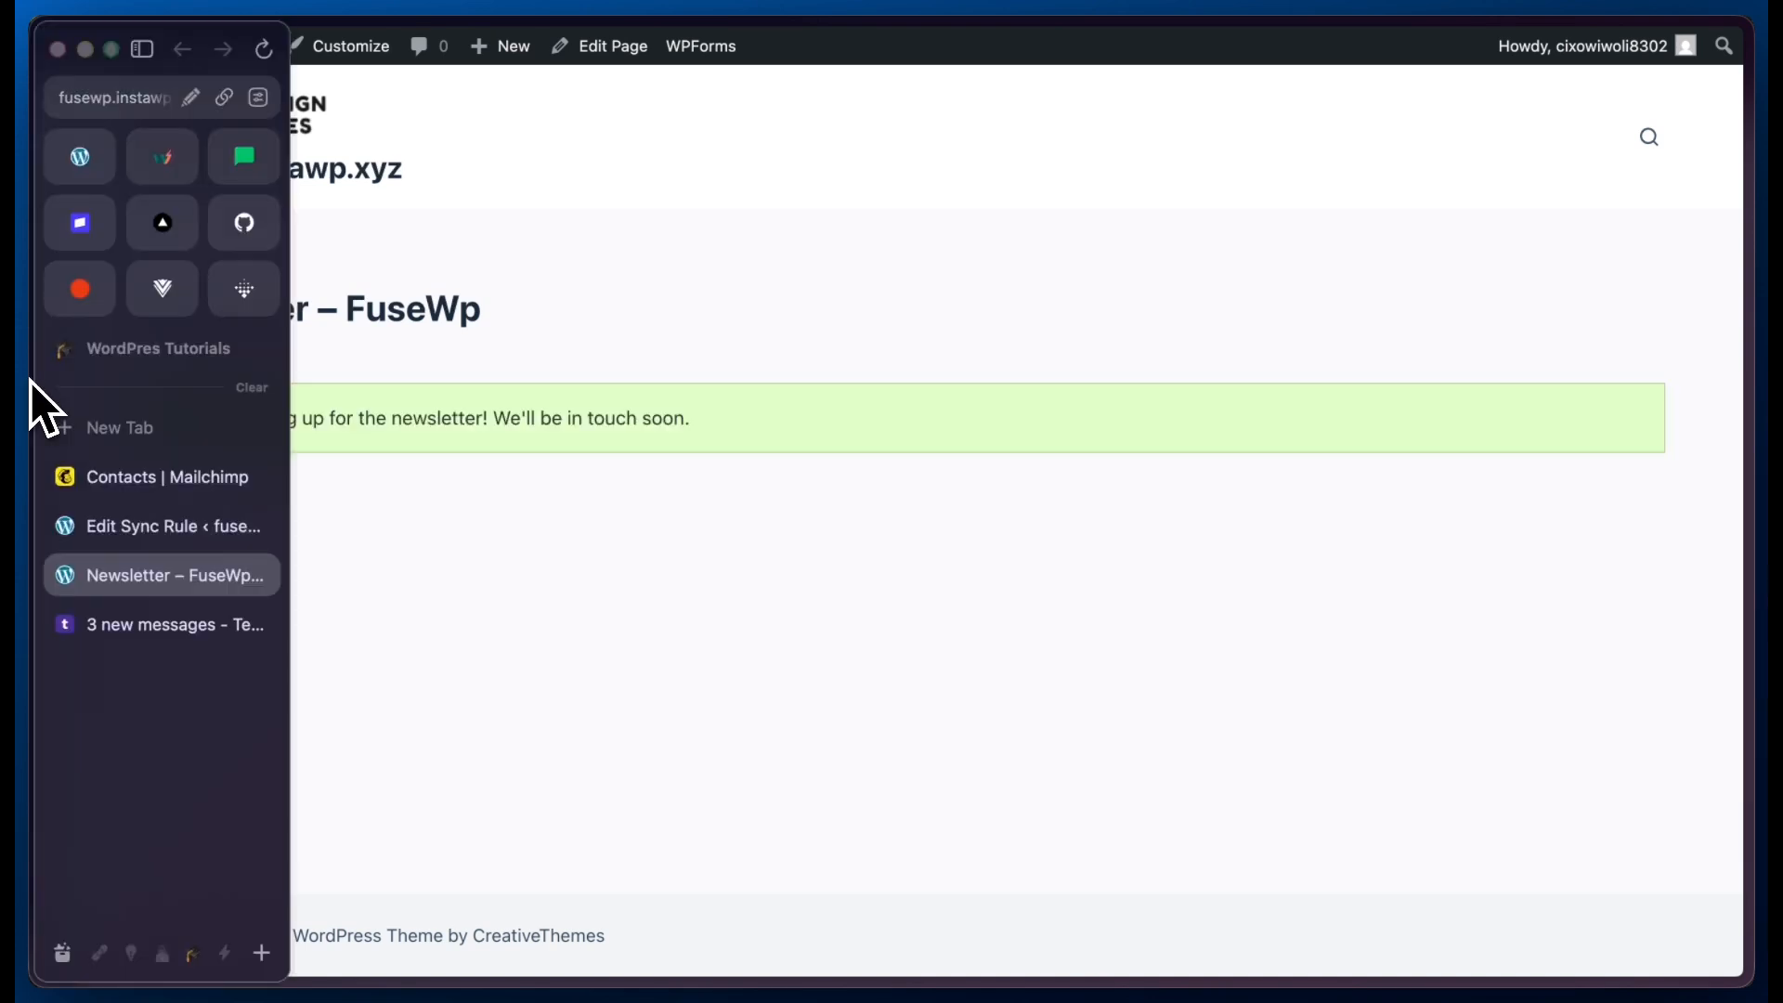
left_click(166, 489)
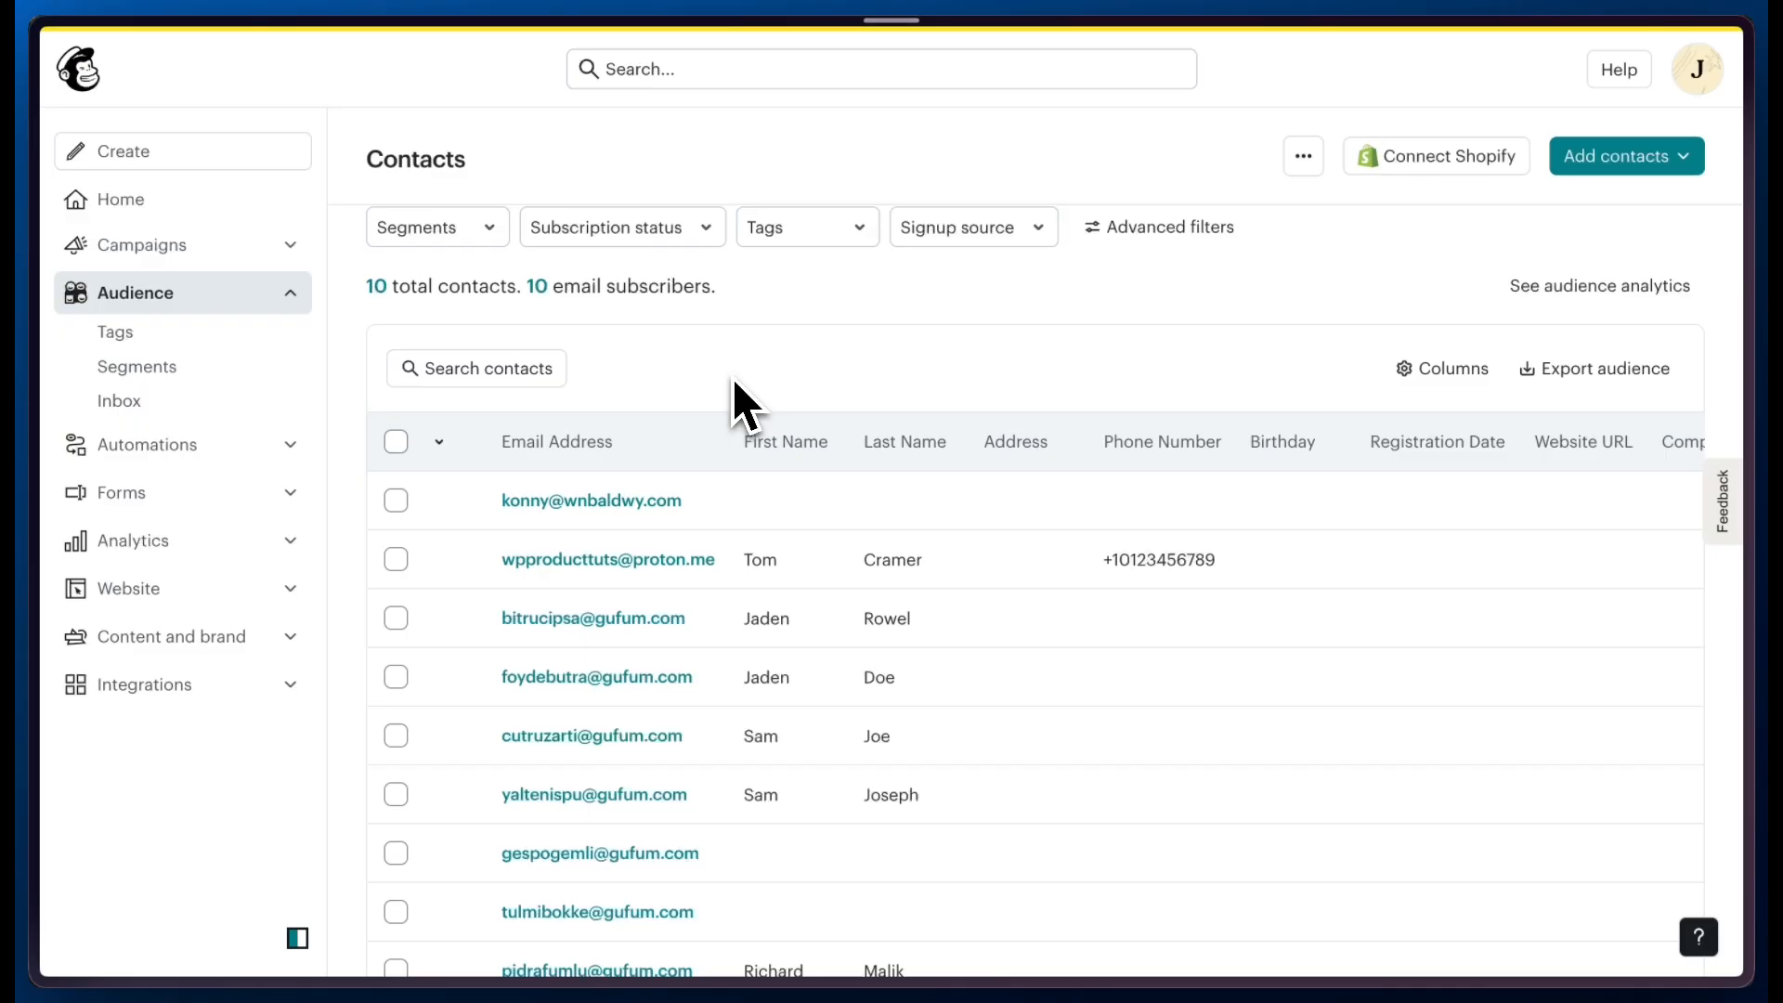
key("super+r")
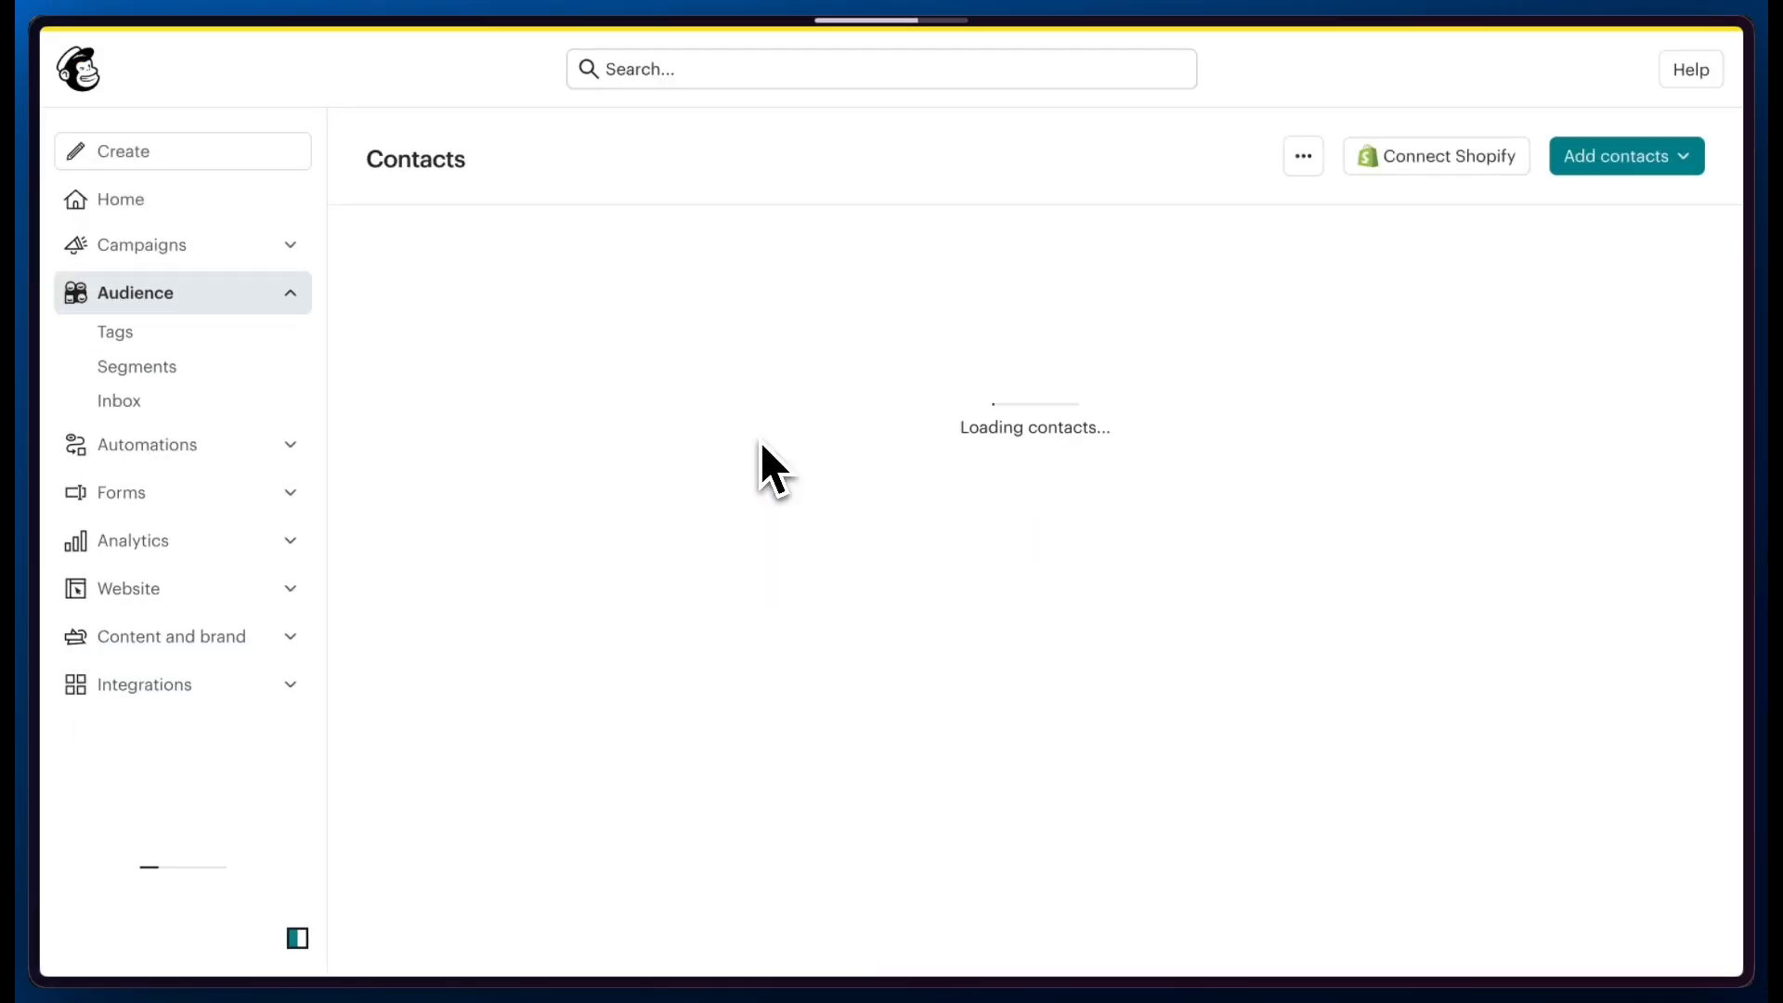